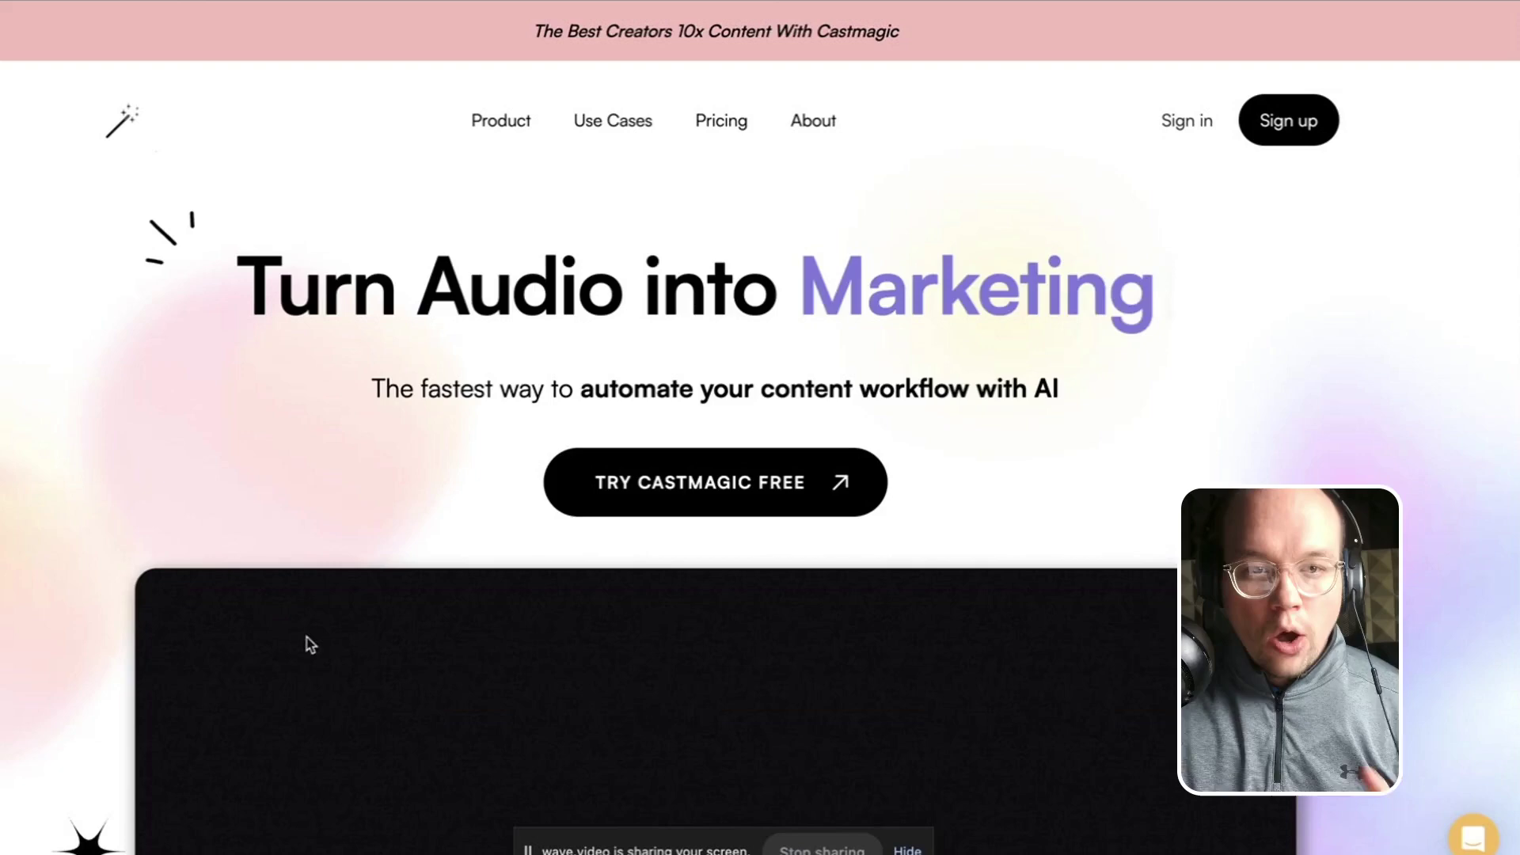
Review the Castmagic pricing plans, then sign up to reach the Recordings page.
{"action": "left_click", "coordinate": [721, 120]}
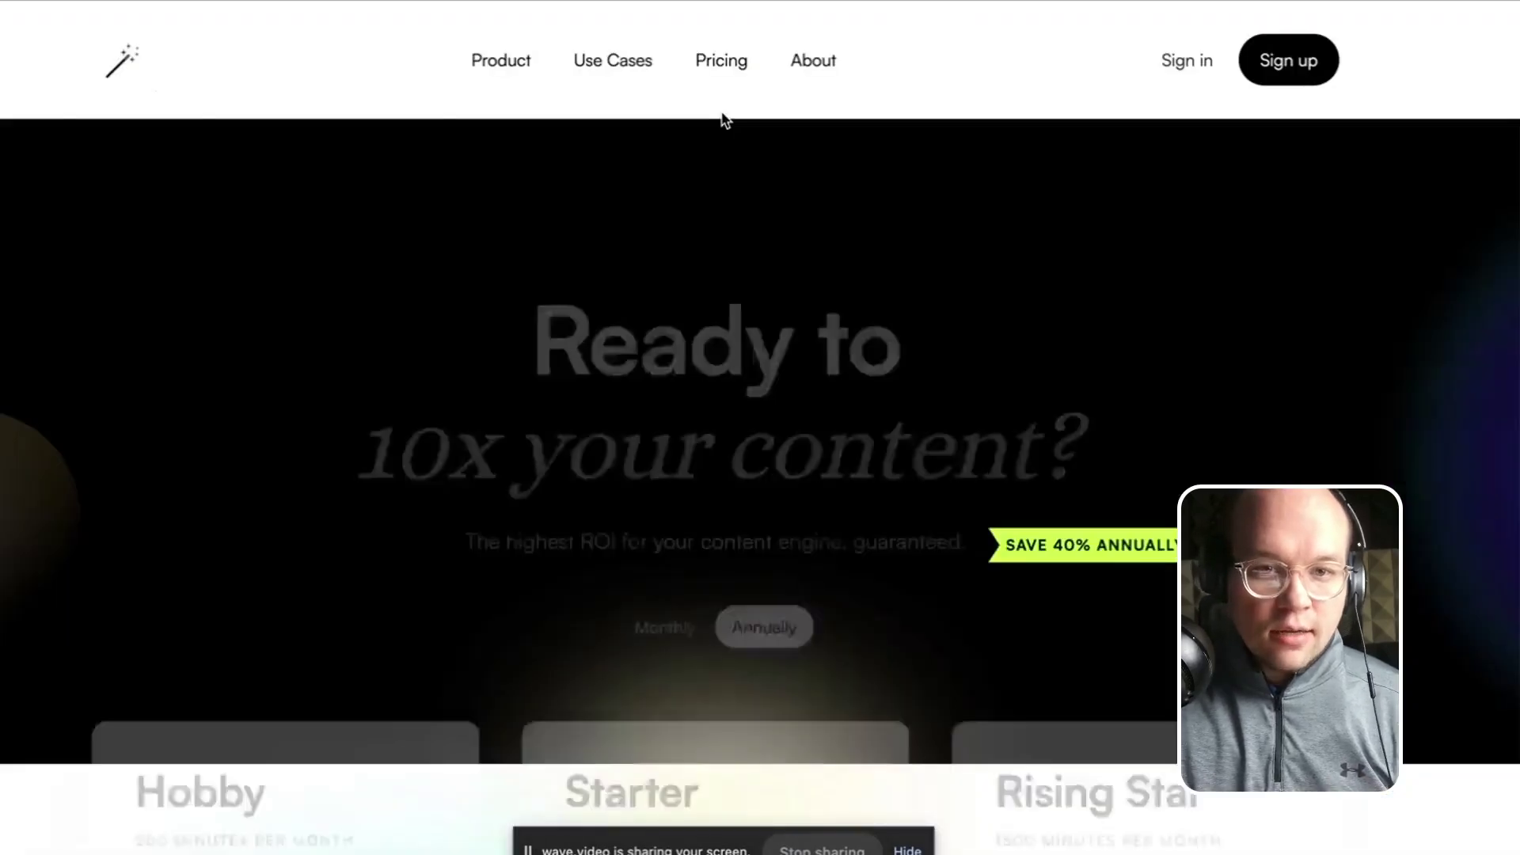
{"action": "scroll", "coordinate": [237, 618], "scroll_direction": "down", "scroll_amount": 3}
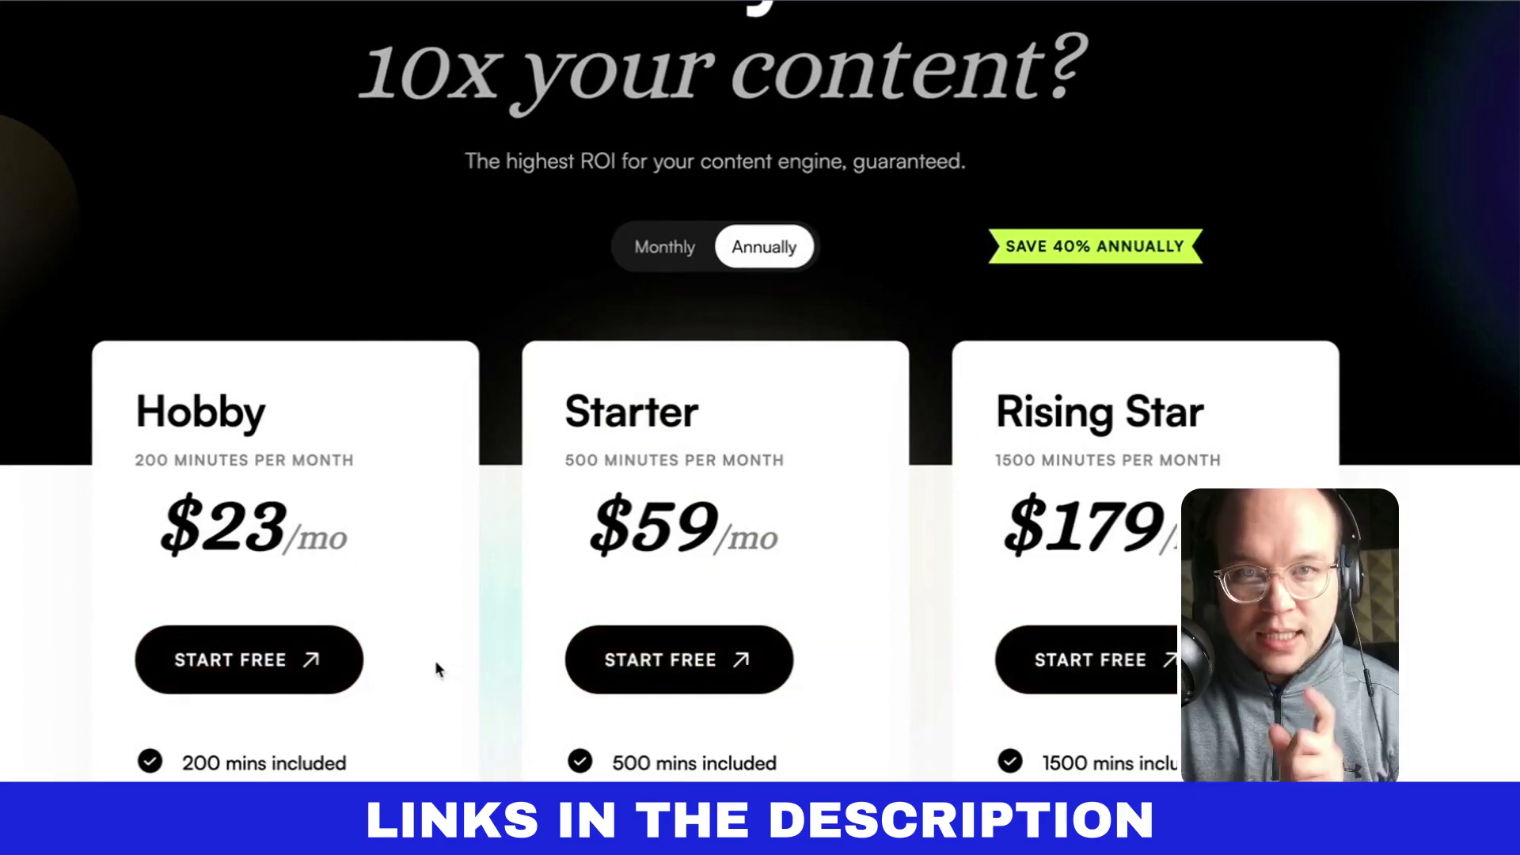
{"action": "scroll", "coordinate": [435, 669], "scroll_direction": "up", "scroll_amount": 4}
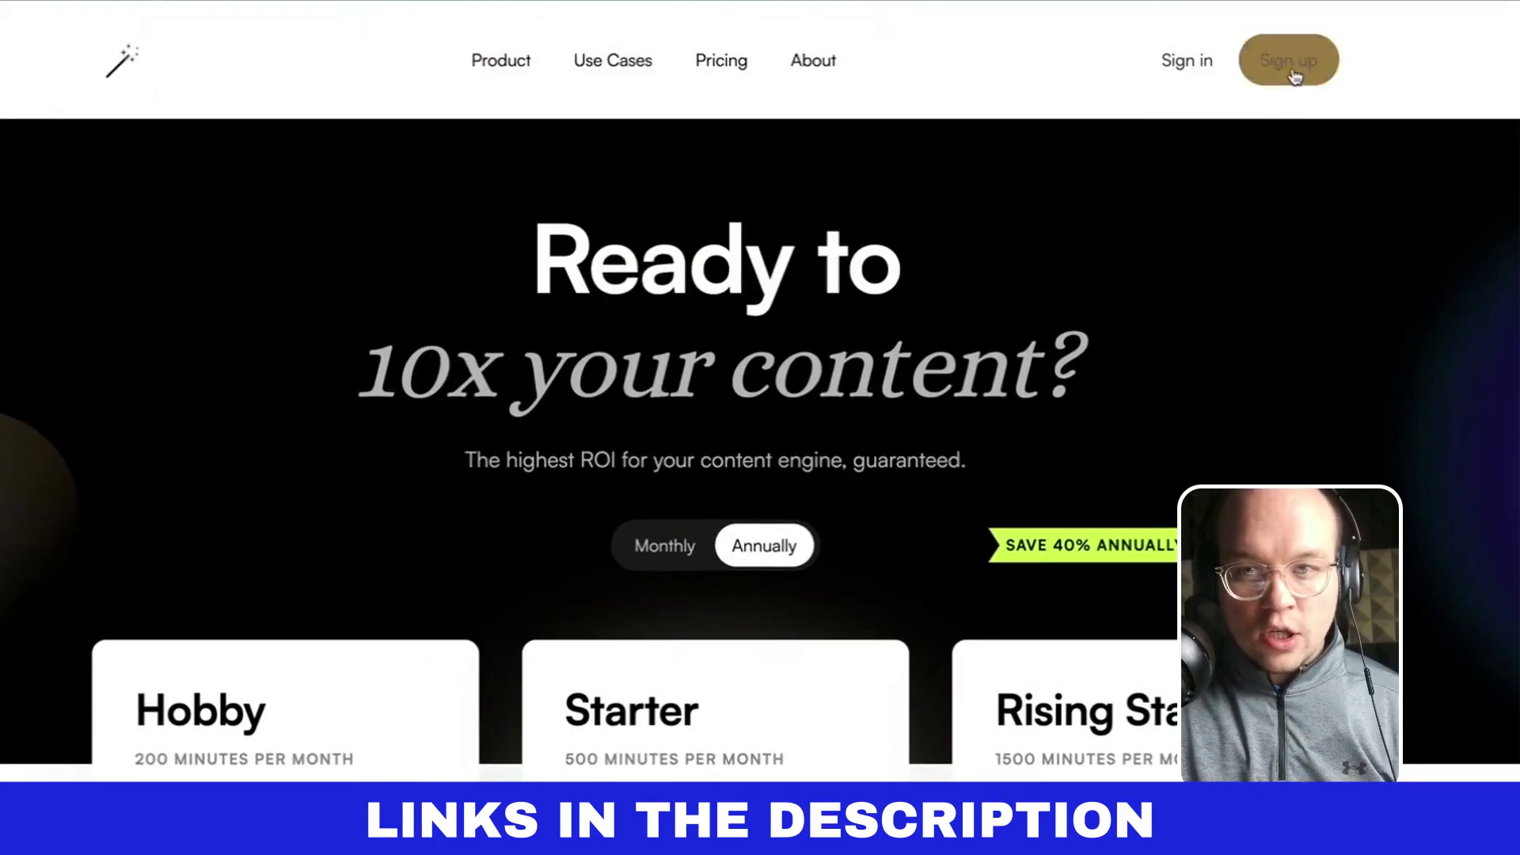
{"action": "left_click", "coordinate": [1288, 60]}
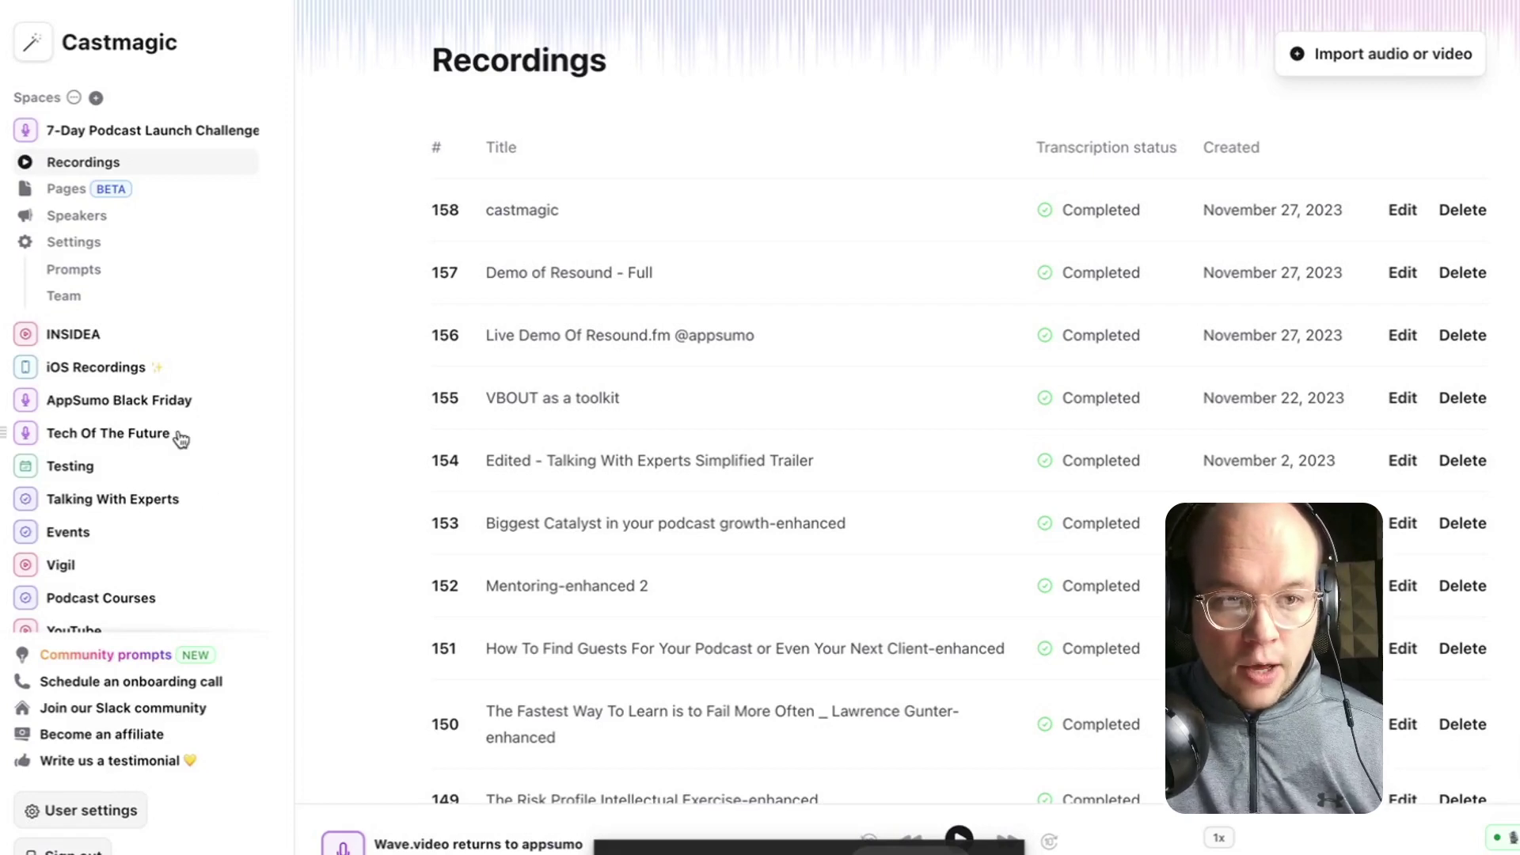
Start a new space named 'Podcast Test'.
{"action": "left_click", "coordinate": [96, 99]}
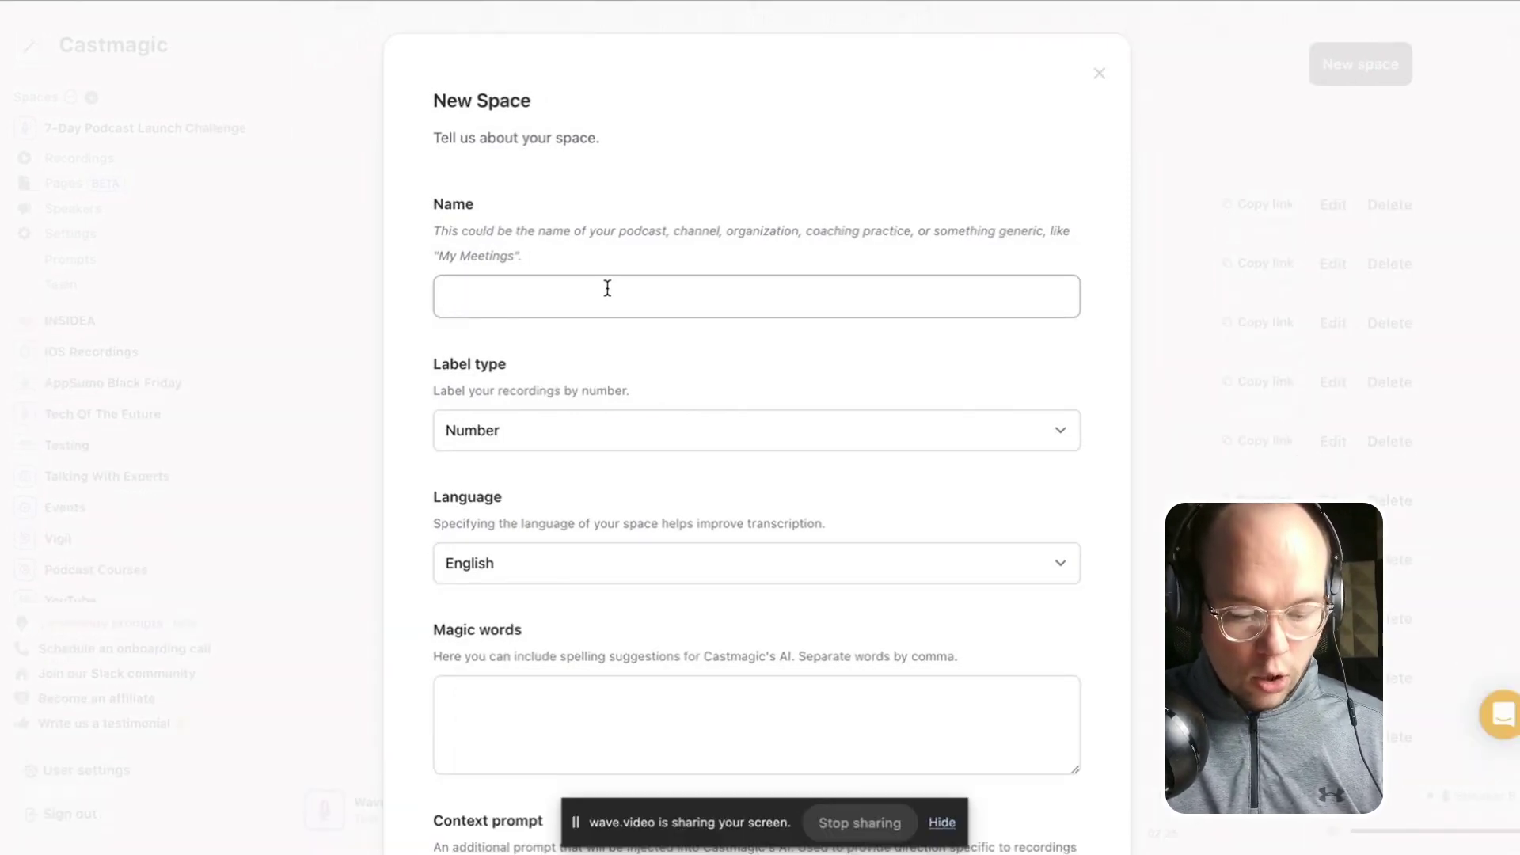
{"action": "type", "text": "Podcast "}
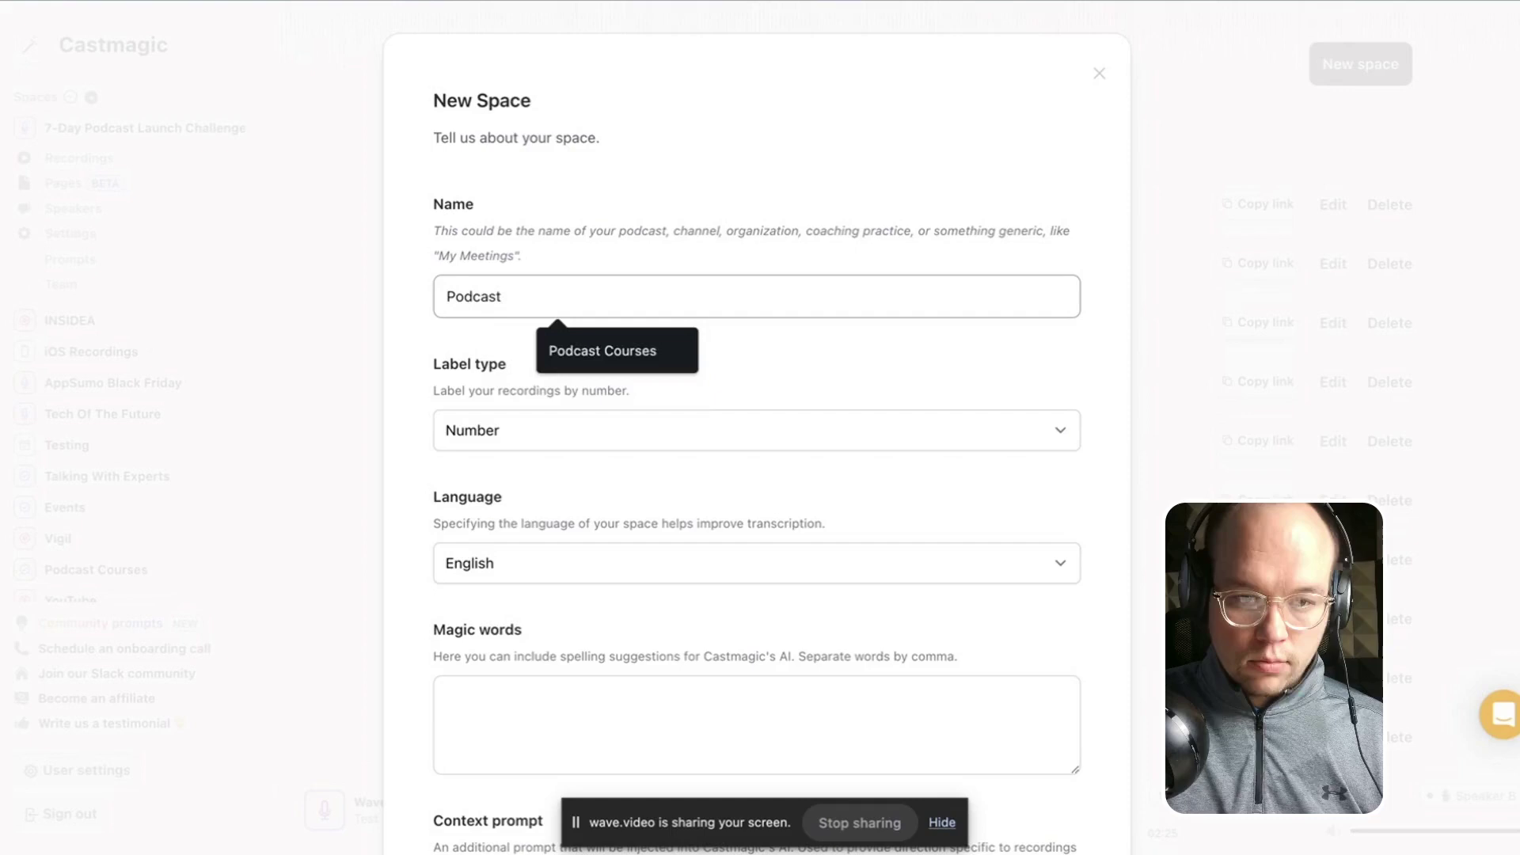
{"action": "type", "text": "Tri"}
{"action": "key", "text": "BackSpace"}
{"action": "key", "text": "BackSpace"}
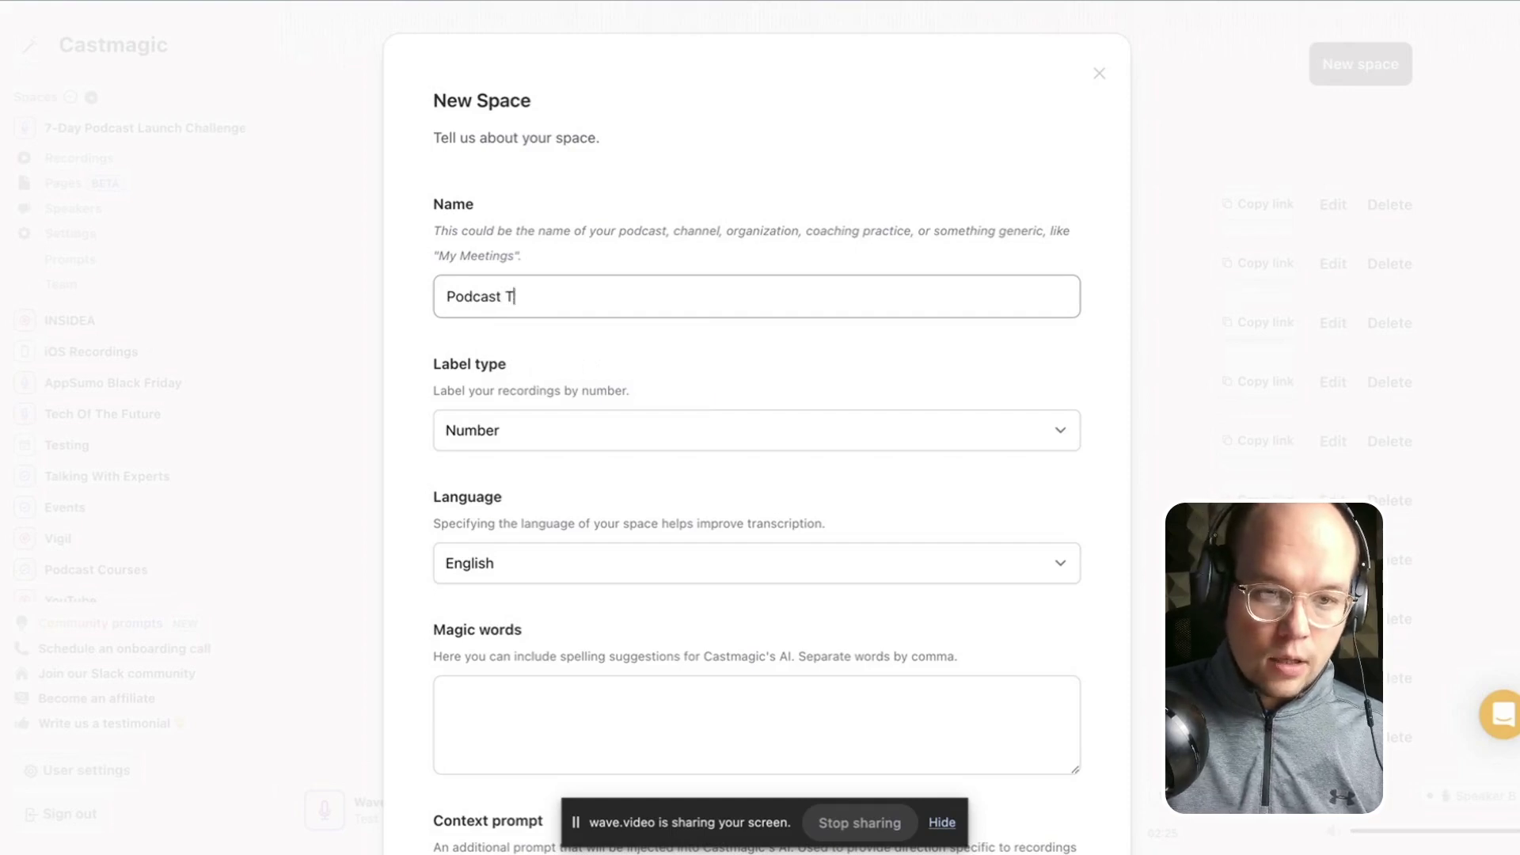
{"action": "type", "text": "est"}
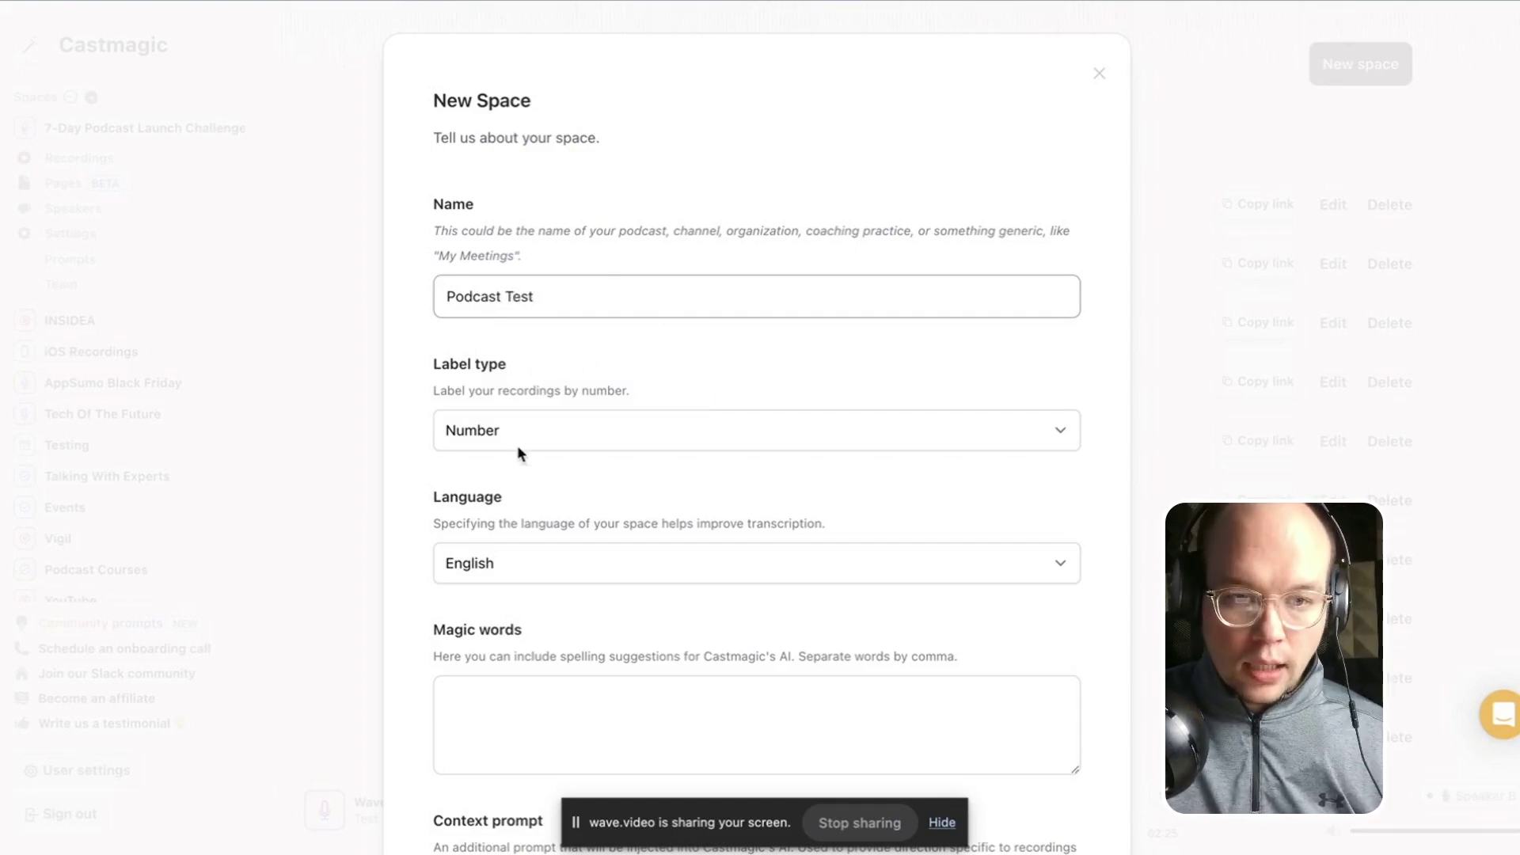
Keep Number as the label type and set the space language to English (British).
{"action": "left_click", "coordinate": [514, 419]}
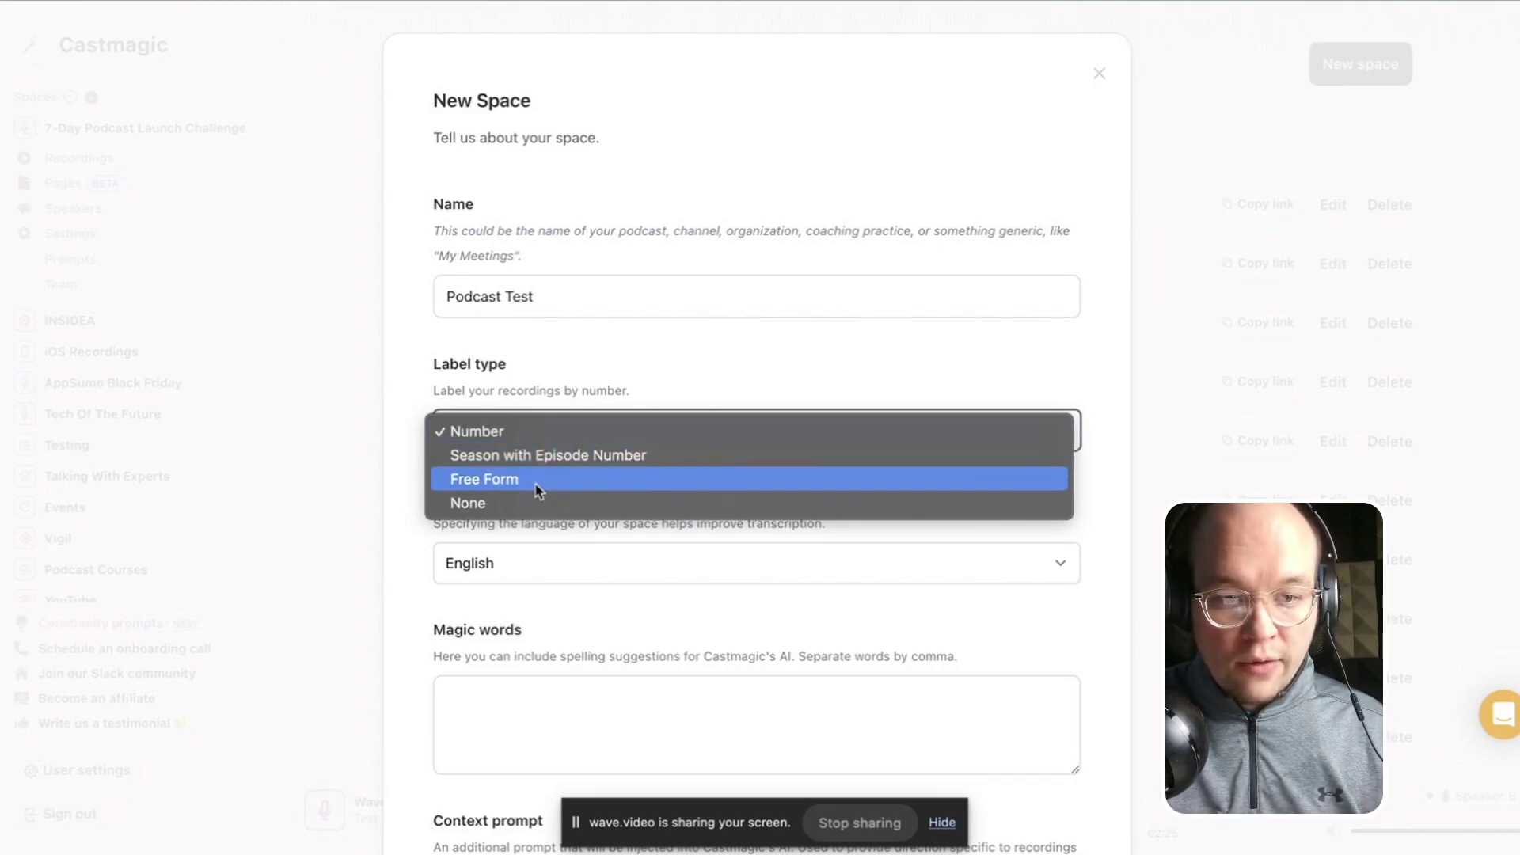
{"action": "left_click", "coordinate": [629, 383]}
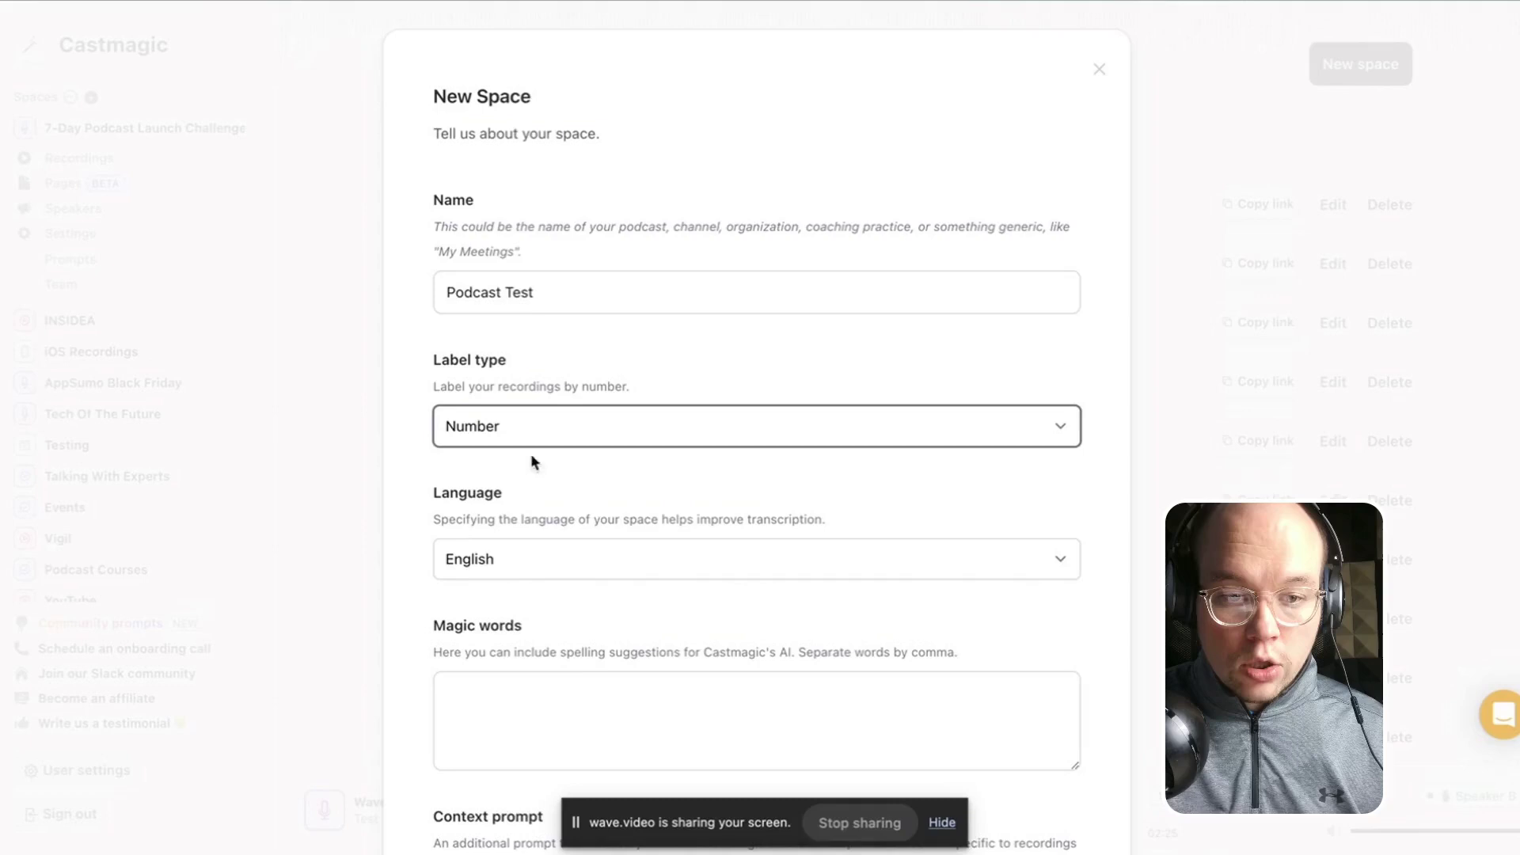
{"action": "scroll", "coordinate": [522, 499], "scroll_direction": "down", "scroll_amount": 1}
{"action": "left_click", "coordinate": [510, 533]}
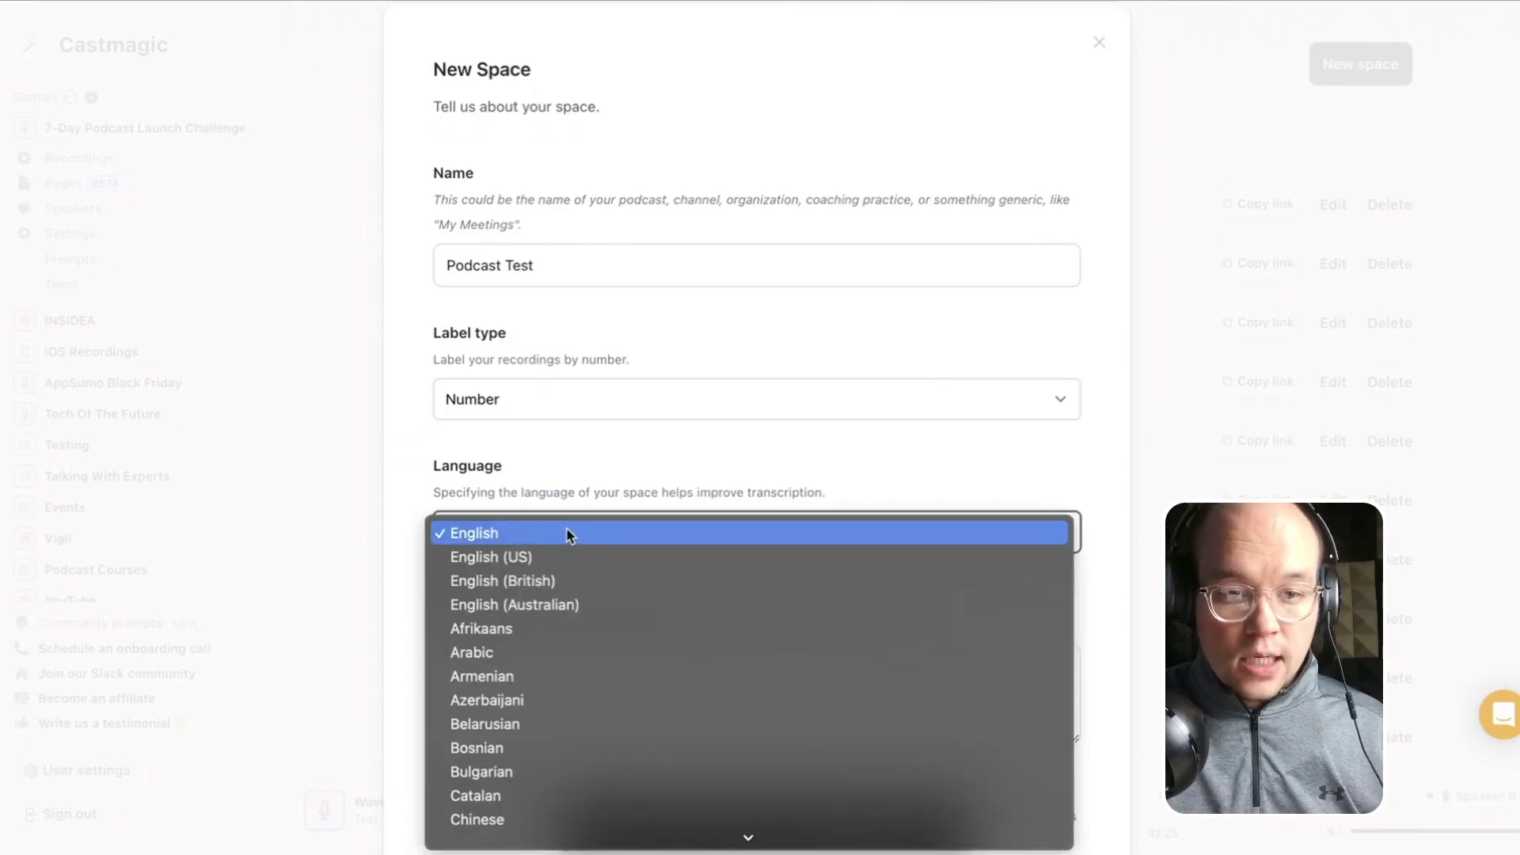
{"action": "left_click", "coordinate": [551, 582]}
Add the guest's full name as a magic word for transcription.
{"action": "scroll", "coordinate": [547, 566], "scroll_direction": "down", "scroll_amount": 3}
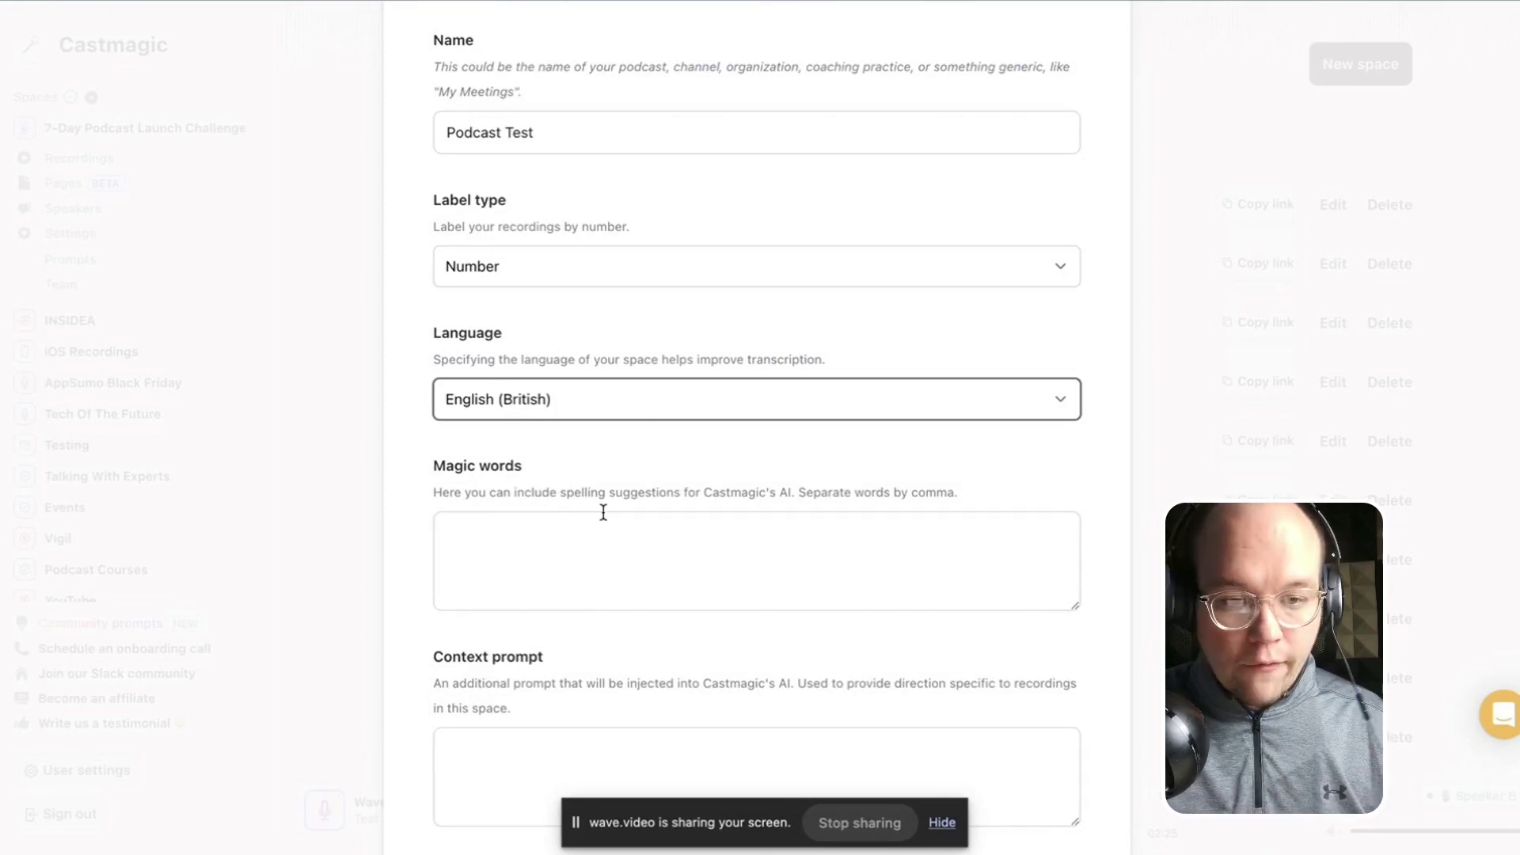
{"action": "left_click", "coordinate": [580, 532]}
{"action": "scroll", "coordinate": [573, 515], "scroll_direction": "down", "scroll_amount": 1}
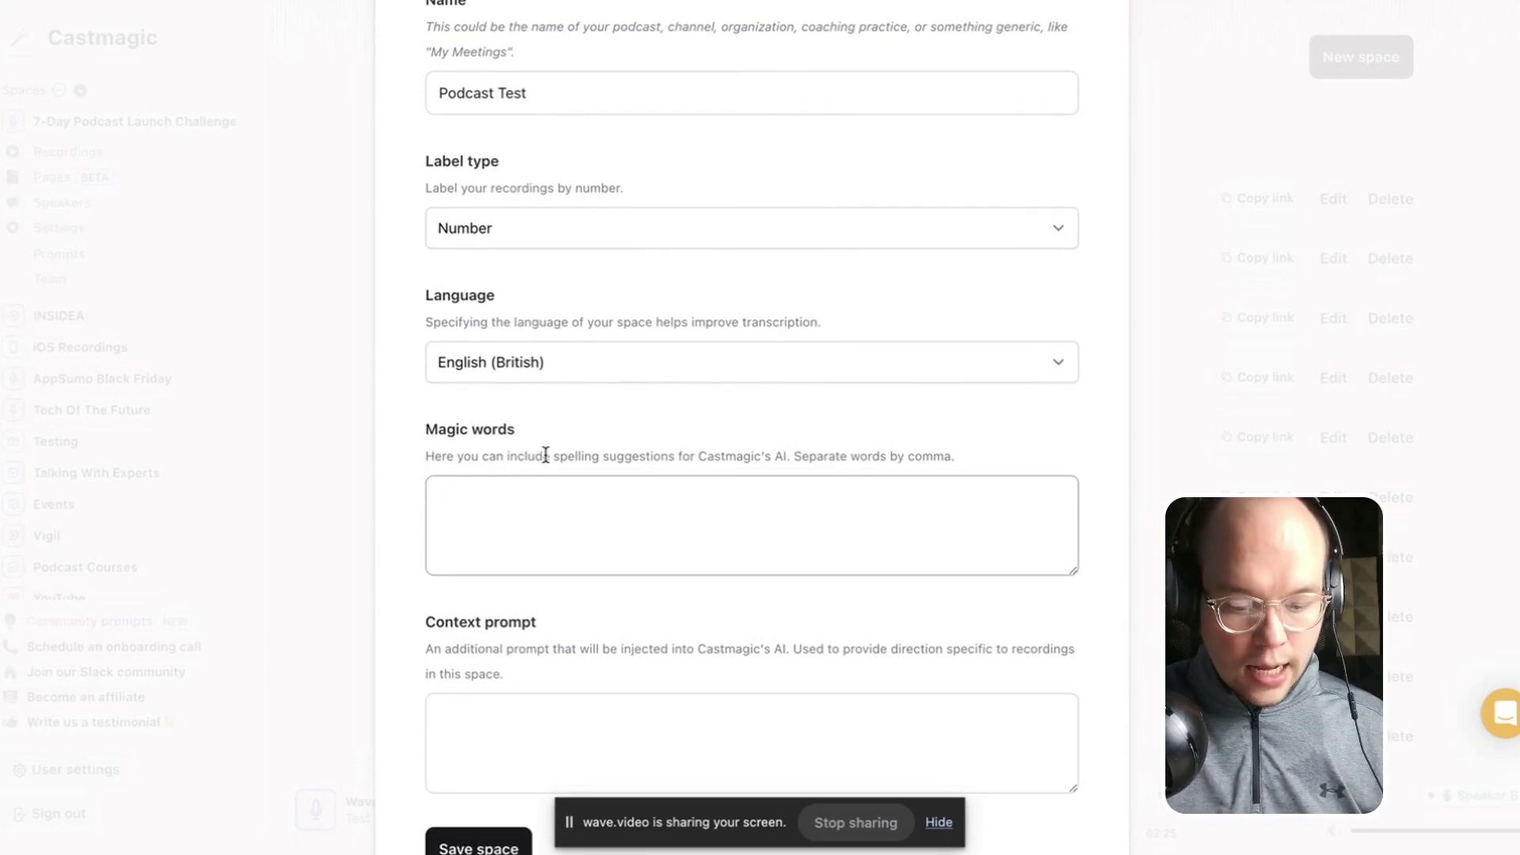
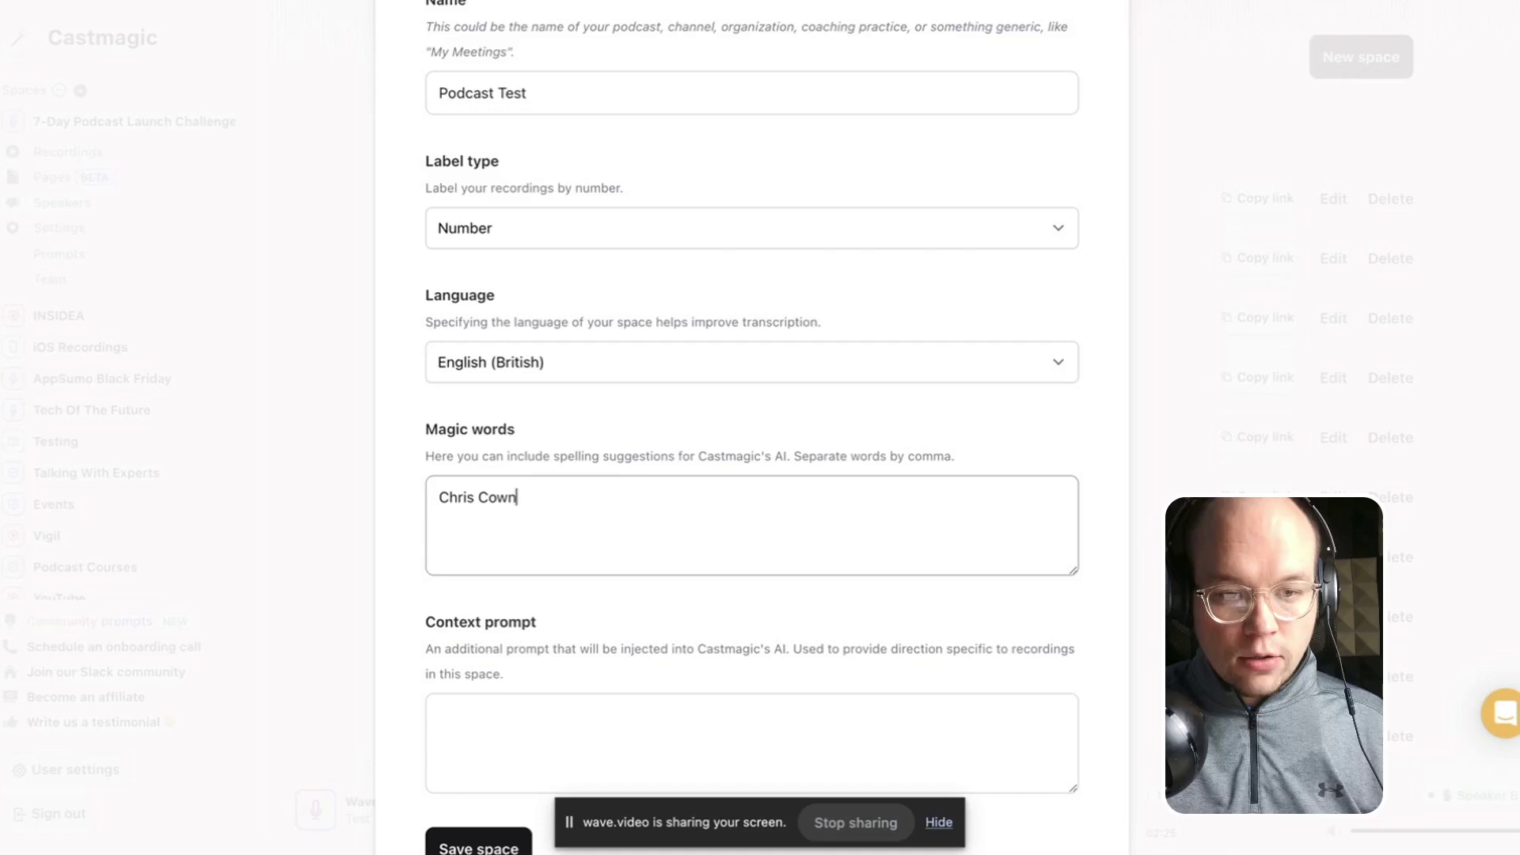
{"action": "scroll", "coordinate": [562, 451], "scroll_direction": "down", "scroll_amount": 1}
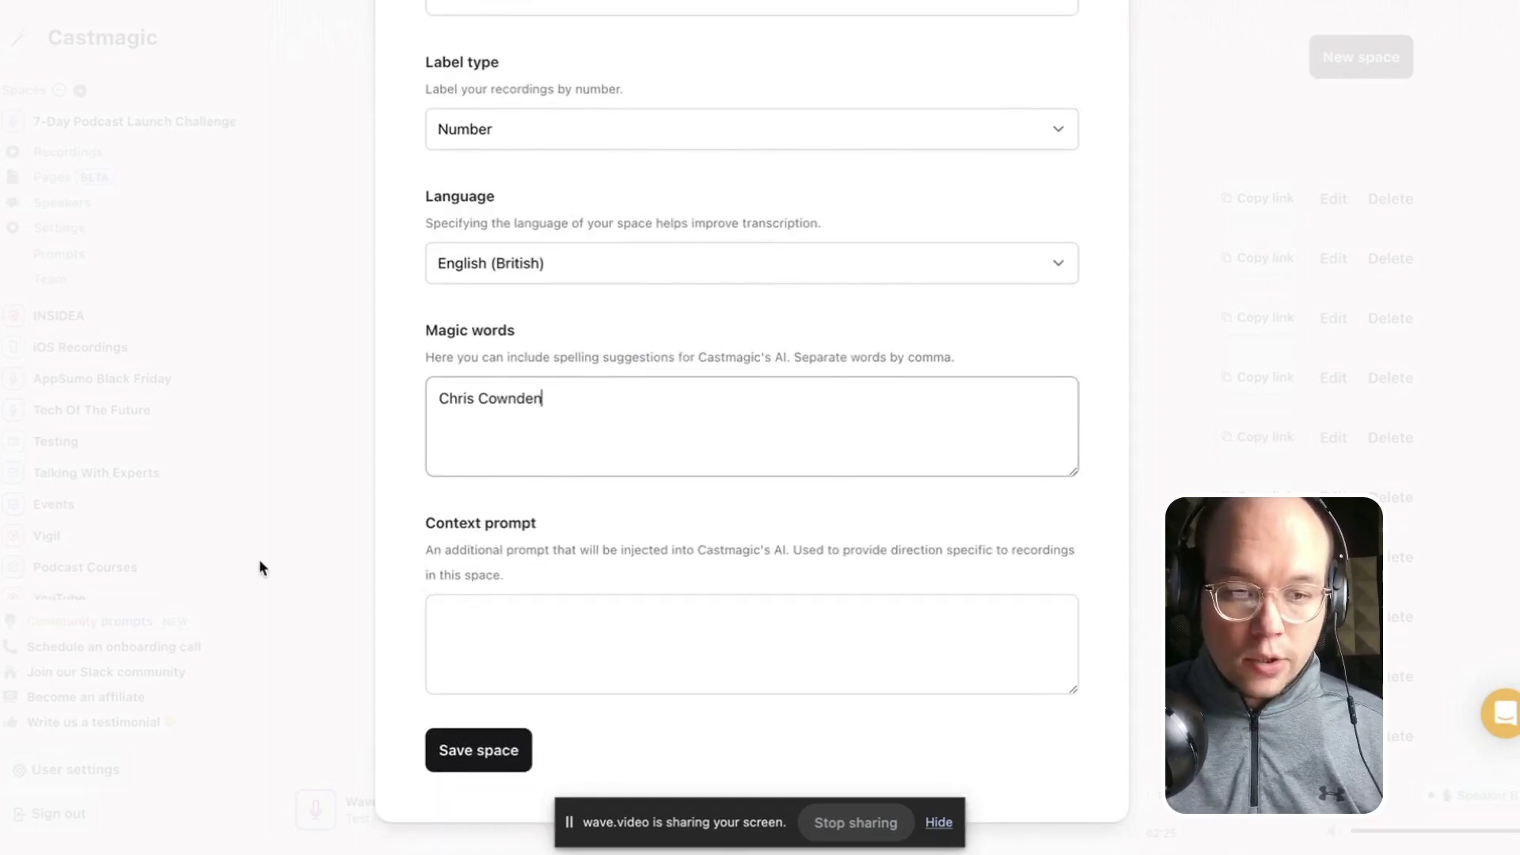
{"action": "left_click", "coordinate": [465, 626]}
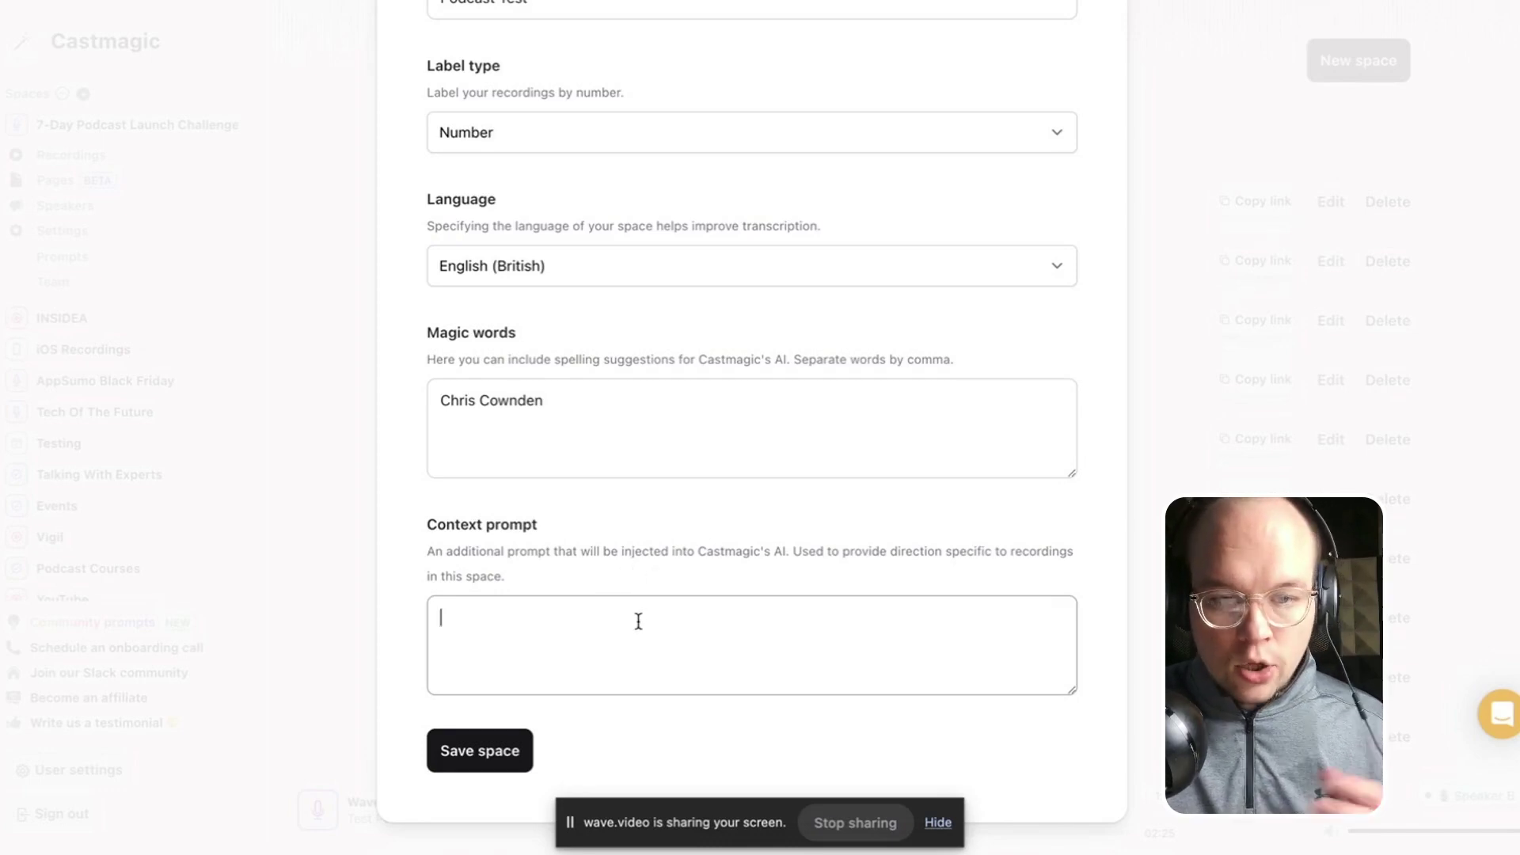
Save the Podcast Test space and browse the content profile options.
{"action": "left_click", "coordinate": [498, 765]}
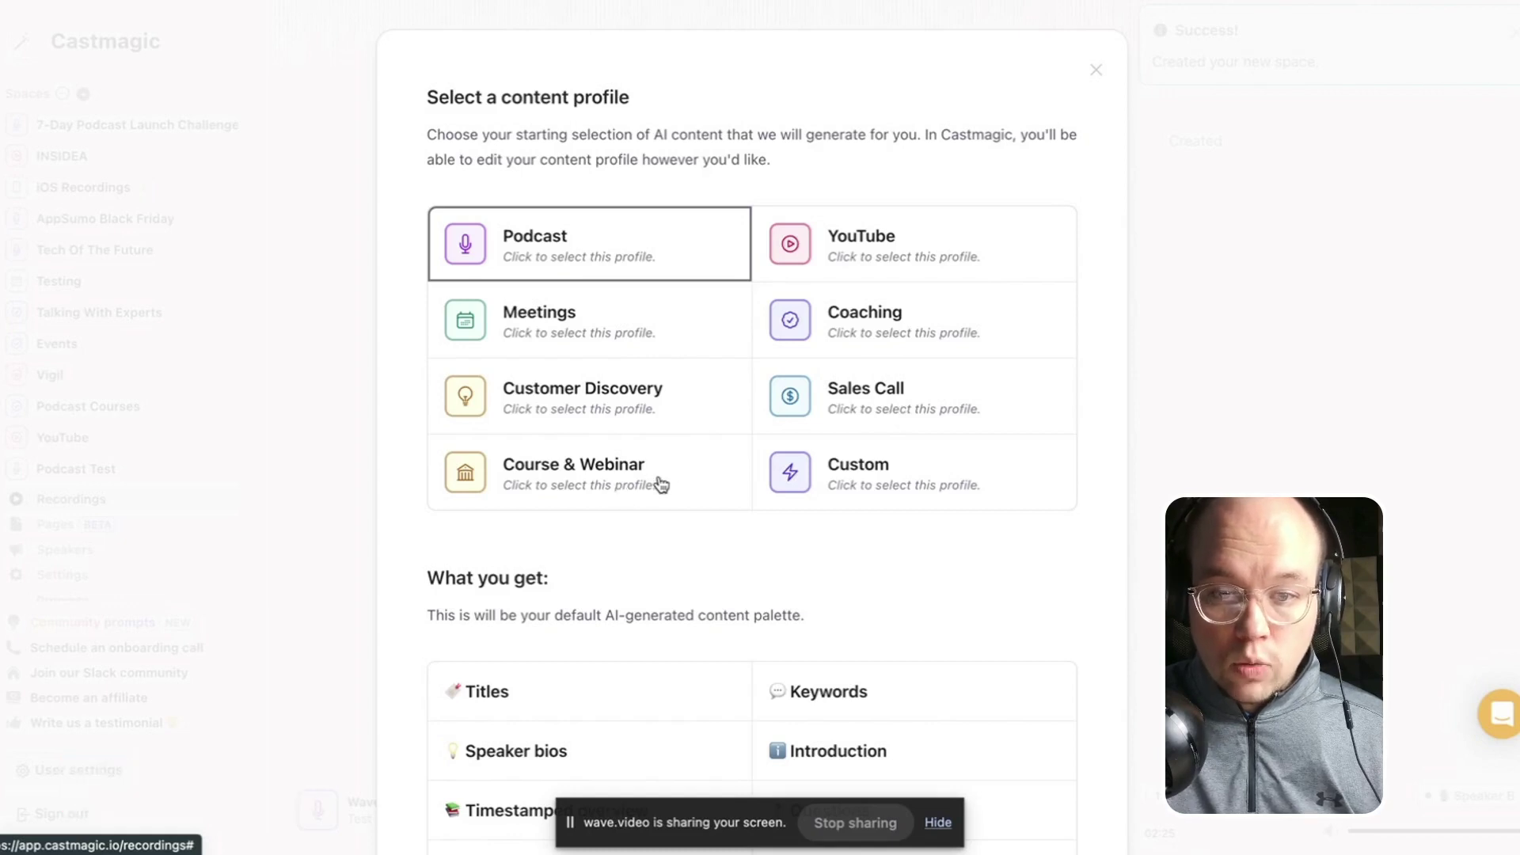
{"action": "scroll", "coordinate": [955, 477], "scroll_direction": "down", "scroll_amount": 1}
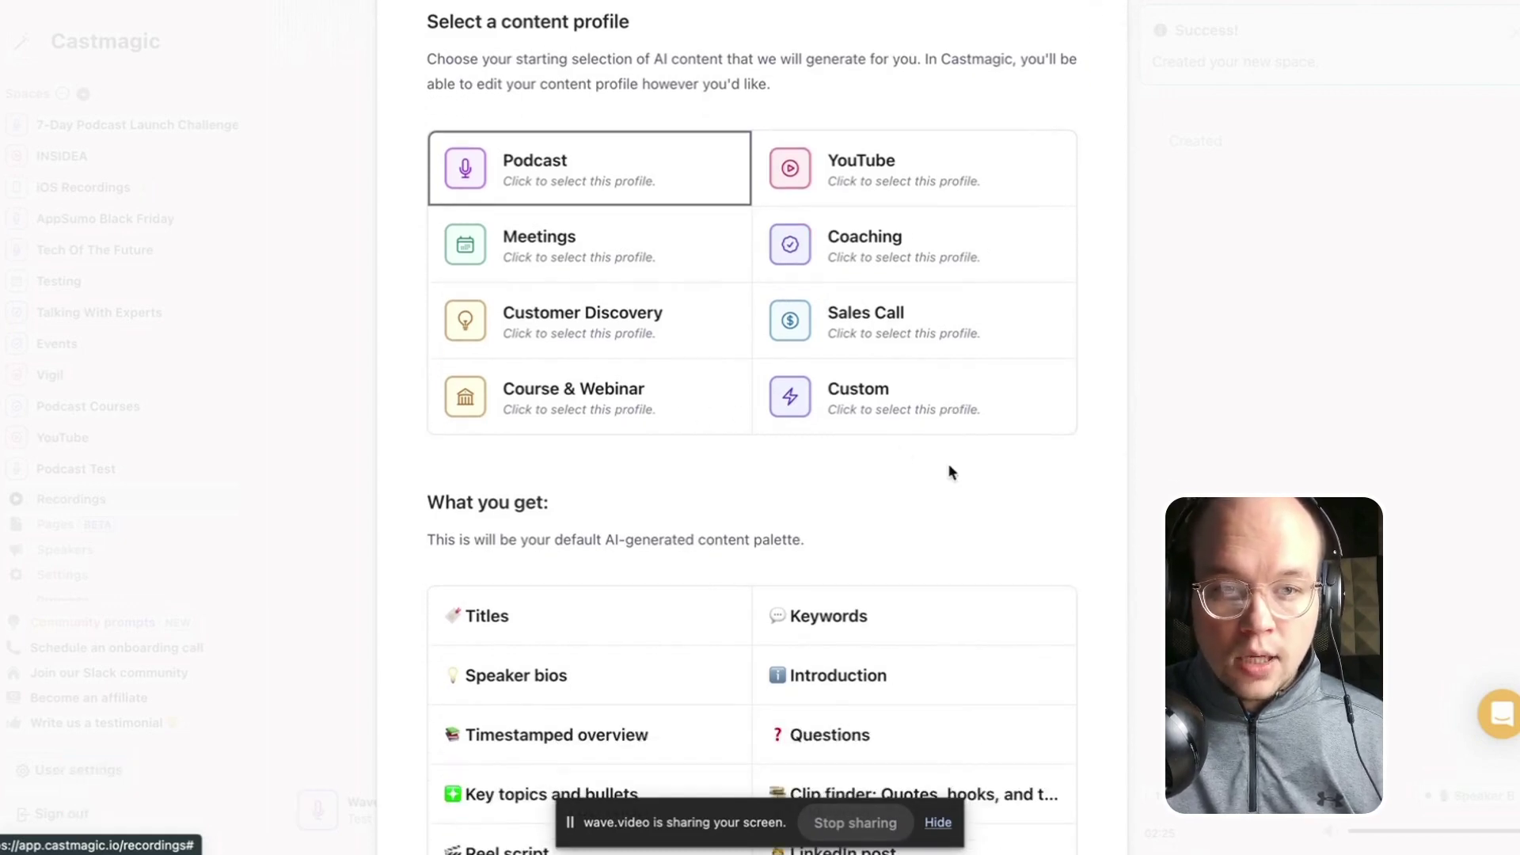
{"action": "scroll", "coordinate": [694, 542], "scroll_direction": "down", "scroll_amount": 1}
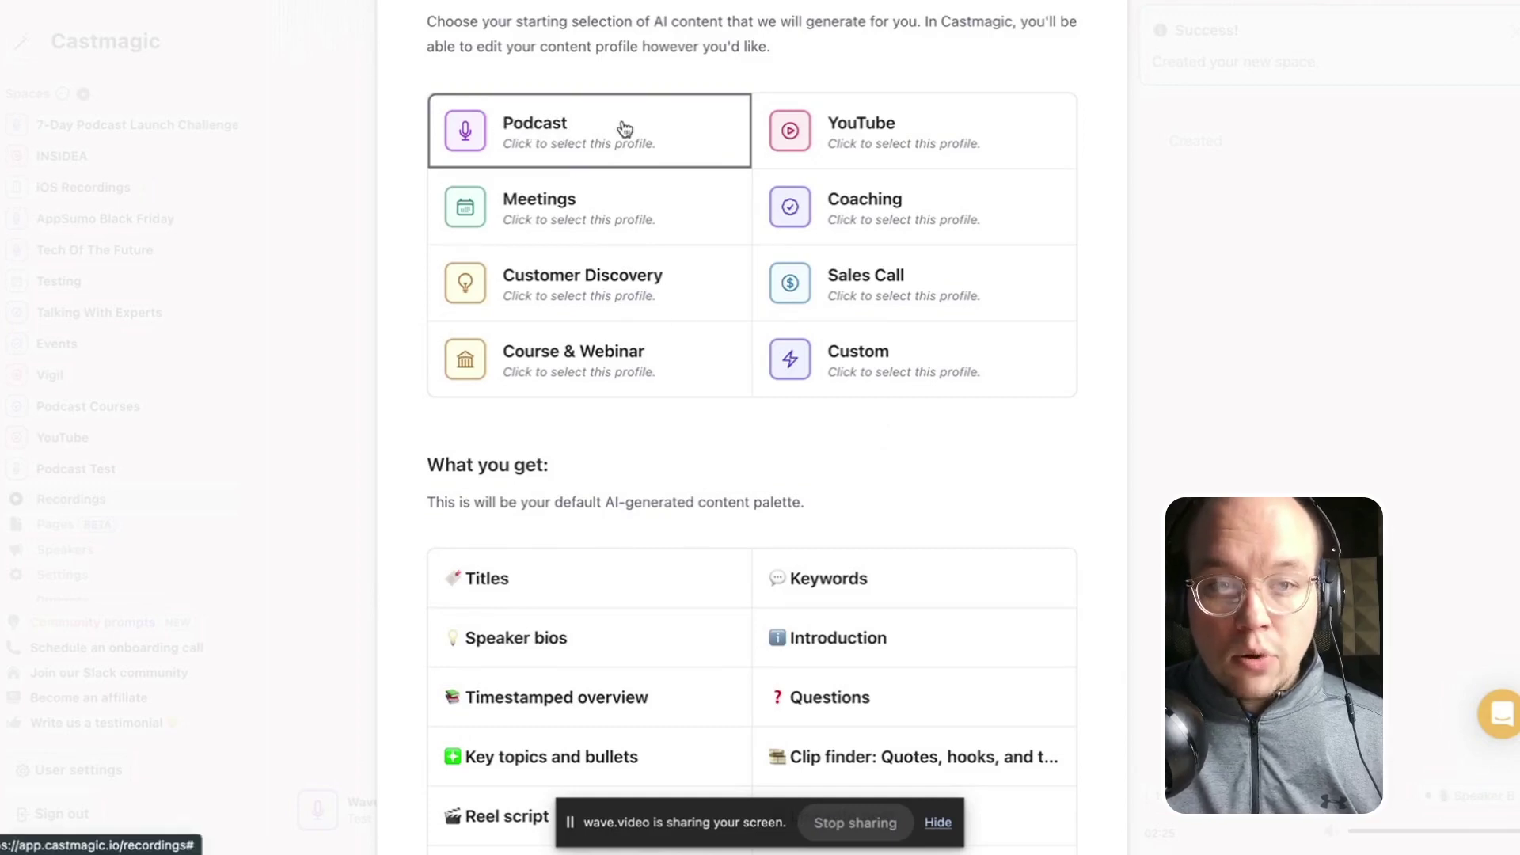
{"action": "scroll", "coordinate": [648, 396], "scroll_direction": "down", "scroll_amount": 3}
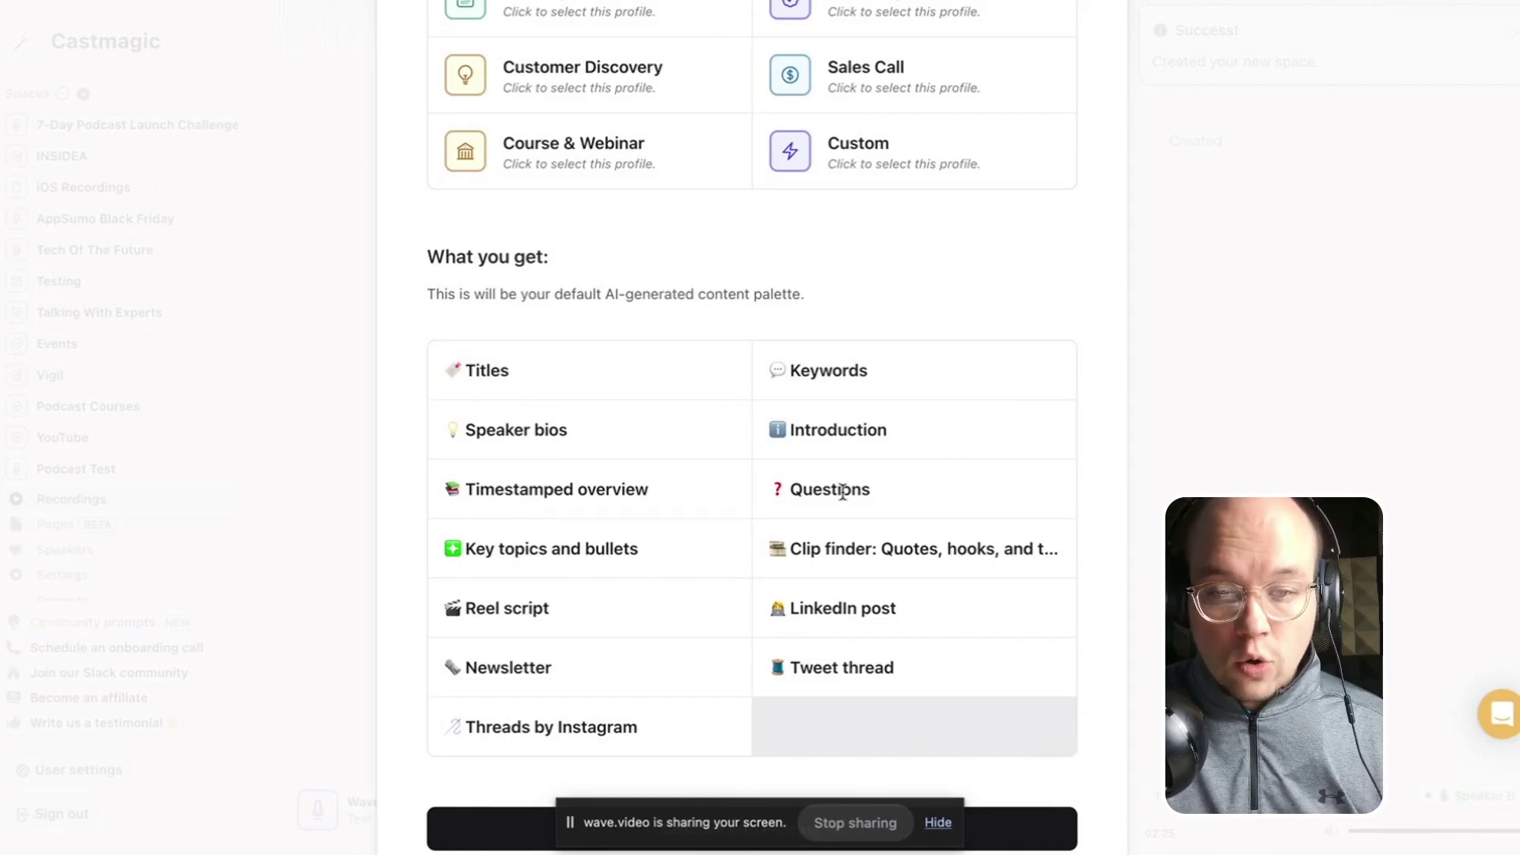
{"action": "scroll", "coordinate": [599, 578], "scroll_direction": "up", "scroll_amount": 5}
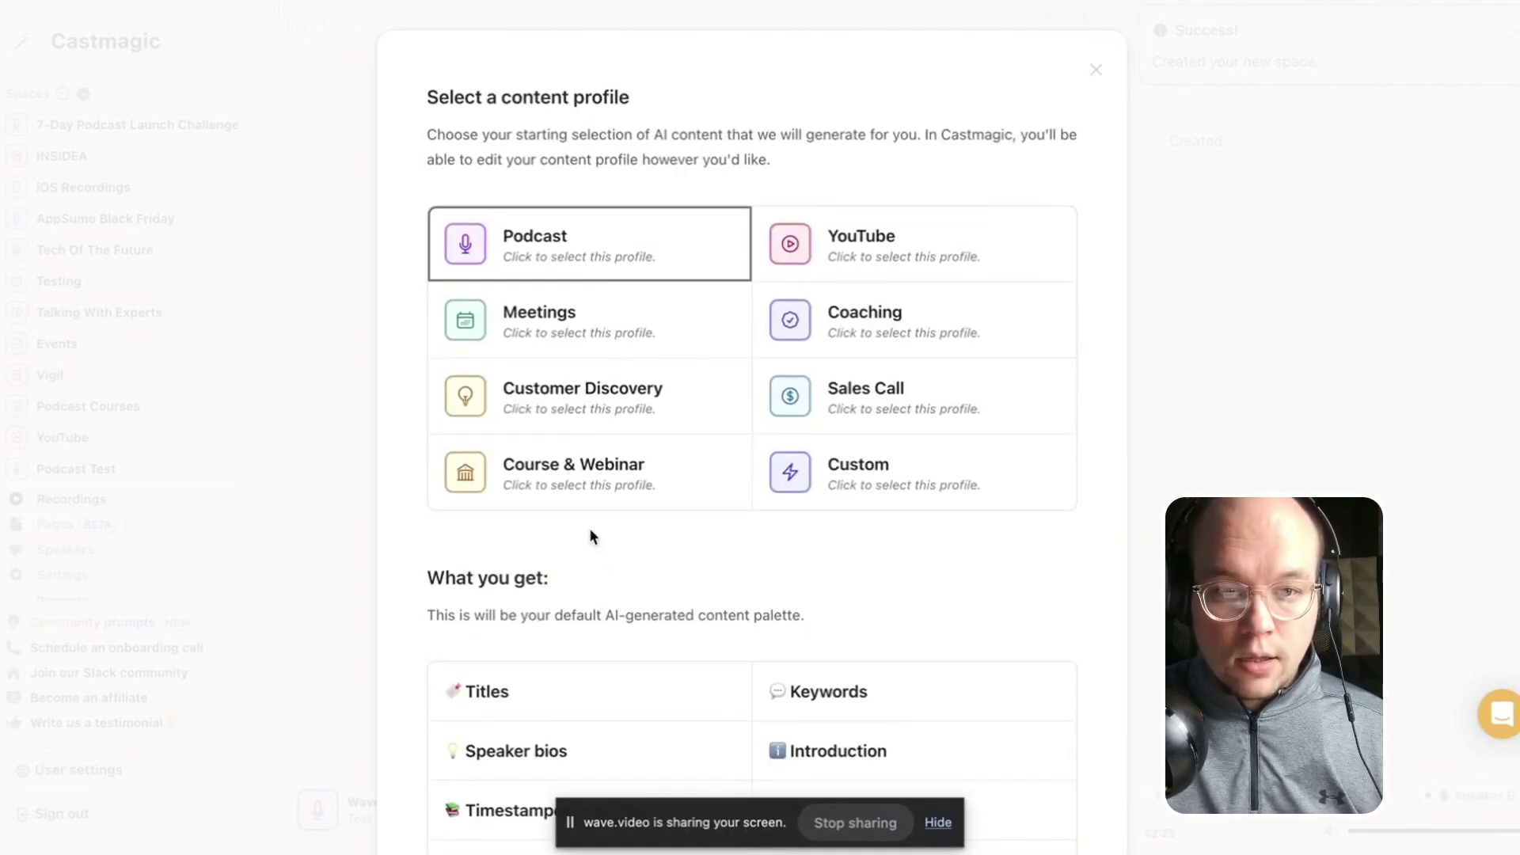
Preview the YouTube and Course & Webinar content profiles.
{"action": "left_click", "coordinate": [858, 243]}
{"action": "scroll", "coordinate": [813, 485], "scroll_direction": "down", "scroll_amount": 2}
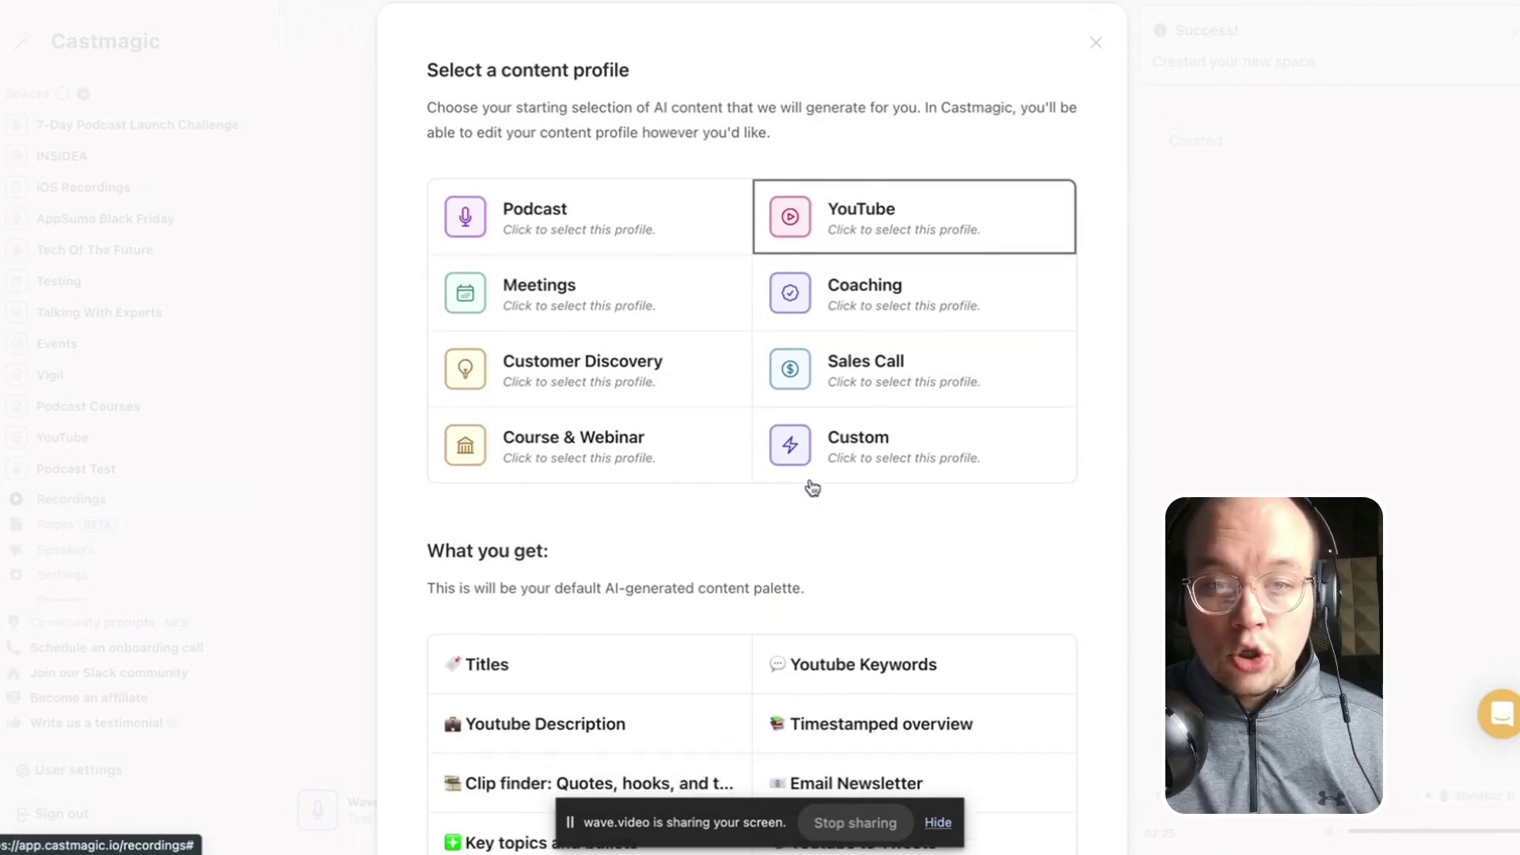
{"action": "scroll", "coordinate": [808, 485], "scroll_direction": "down", "scroll_amount": 3}
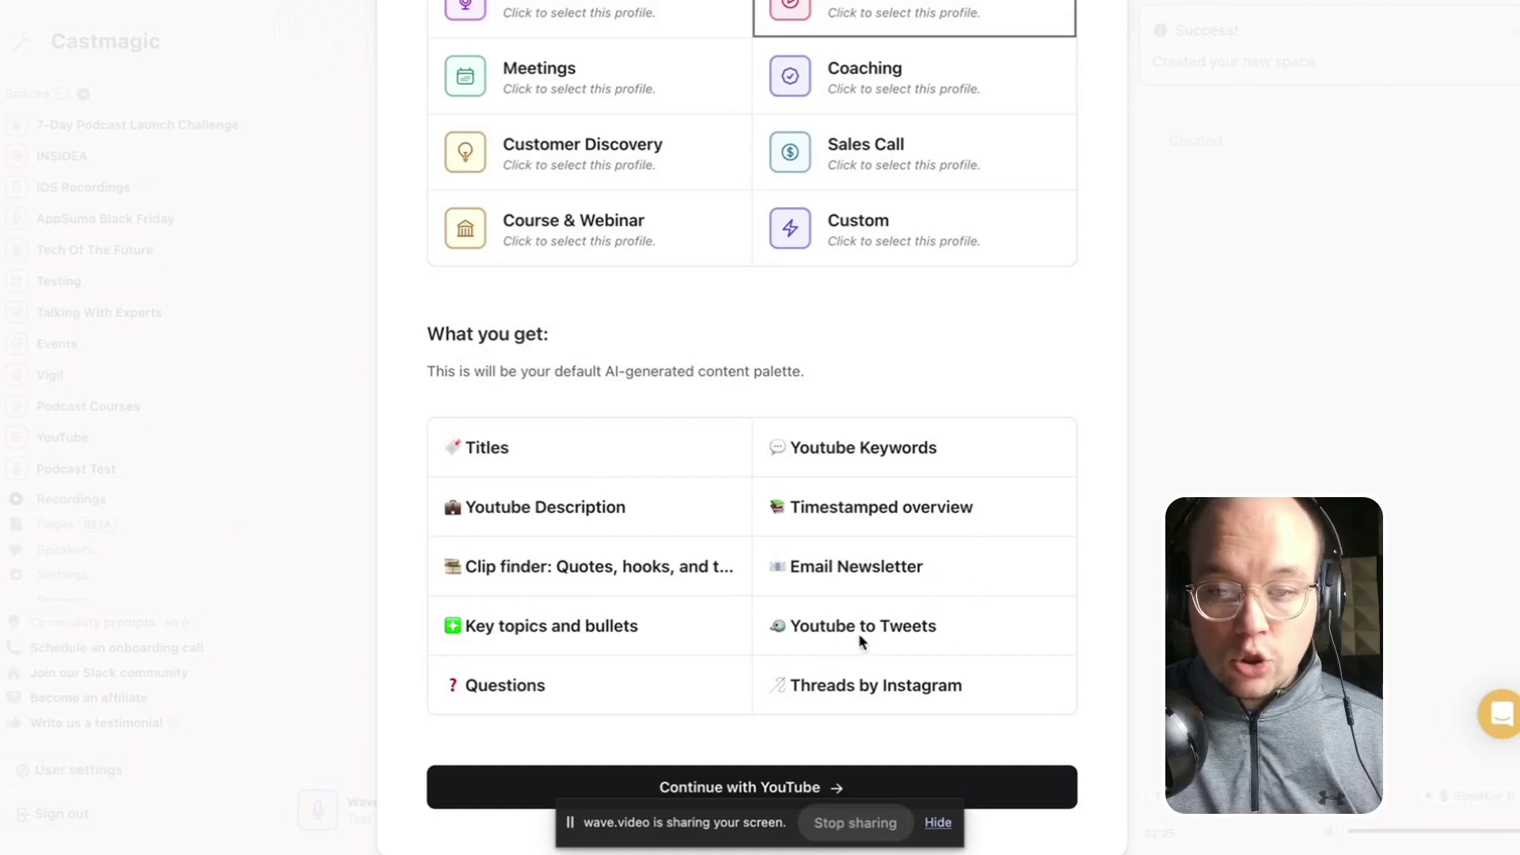
{"action": "scroll", "coordinate": [543, 563], "scroll_direction": "up", "scroll_amount": 2}
{"action": "left_click", "coordinate": [538, 376]}
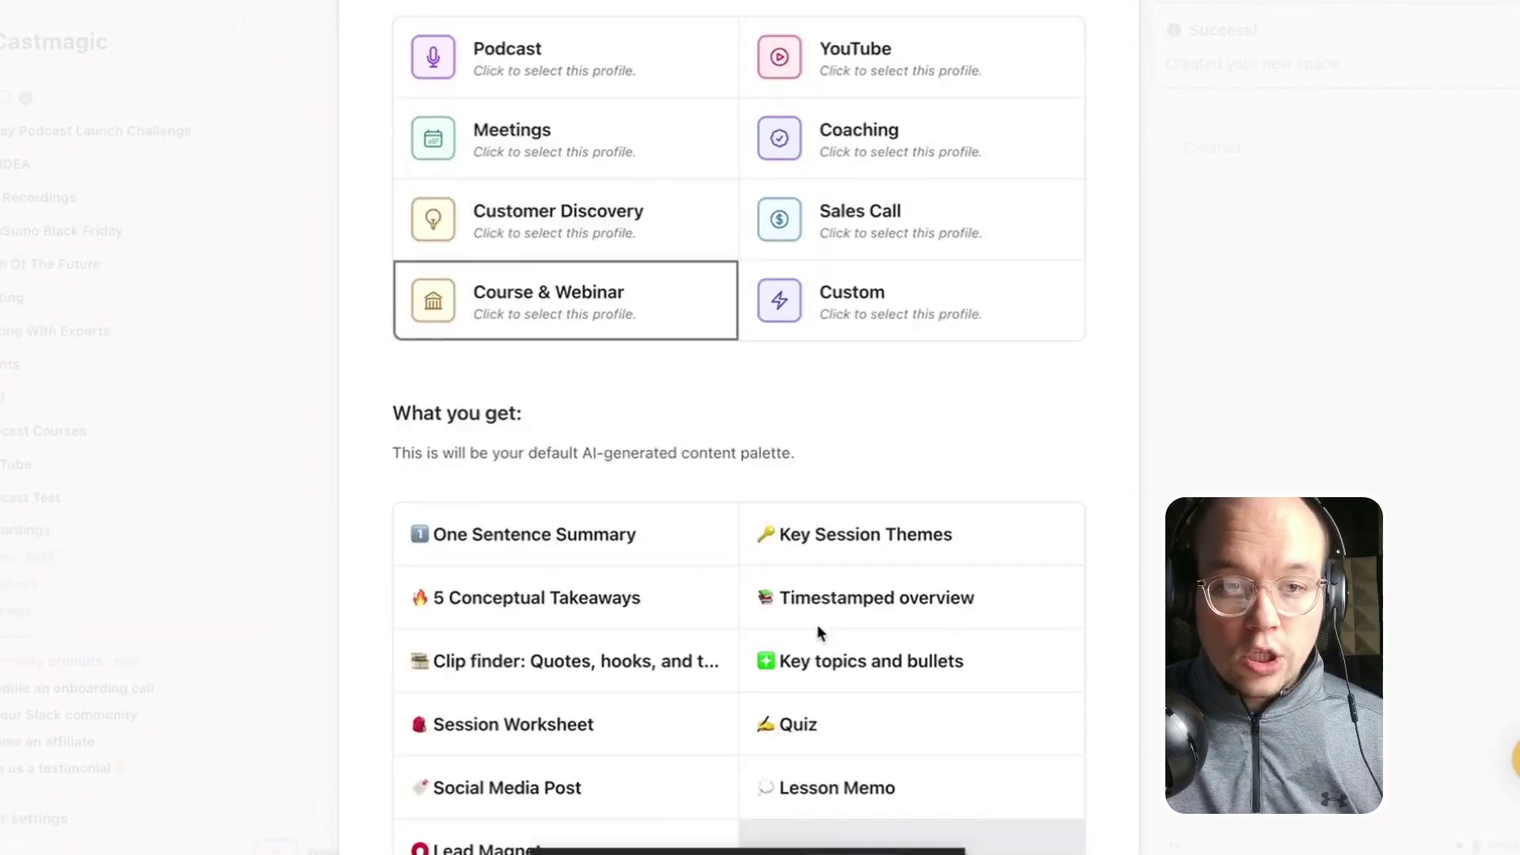
{"action": "scroll", "coordinate": [586, 146], "scroll_direction": "up", "scroll_amount": 1}
Apply the Podcast content profile to finish setting up the space.
{"action": "left_click", "coordinate": [585, 146]}
{"action": "scroll", "coordinate": [833, 510], "scroll_direction": "down", "scroll_amount": 5}
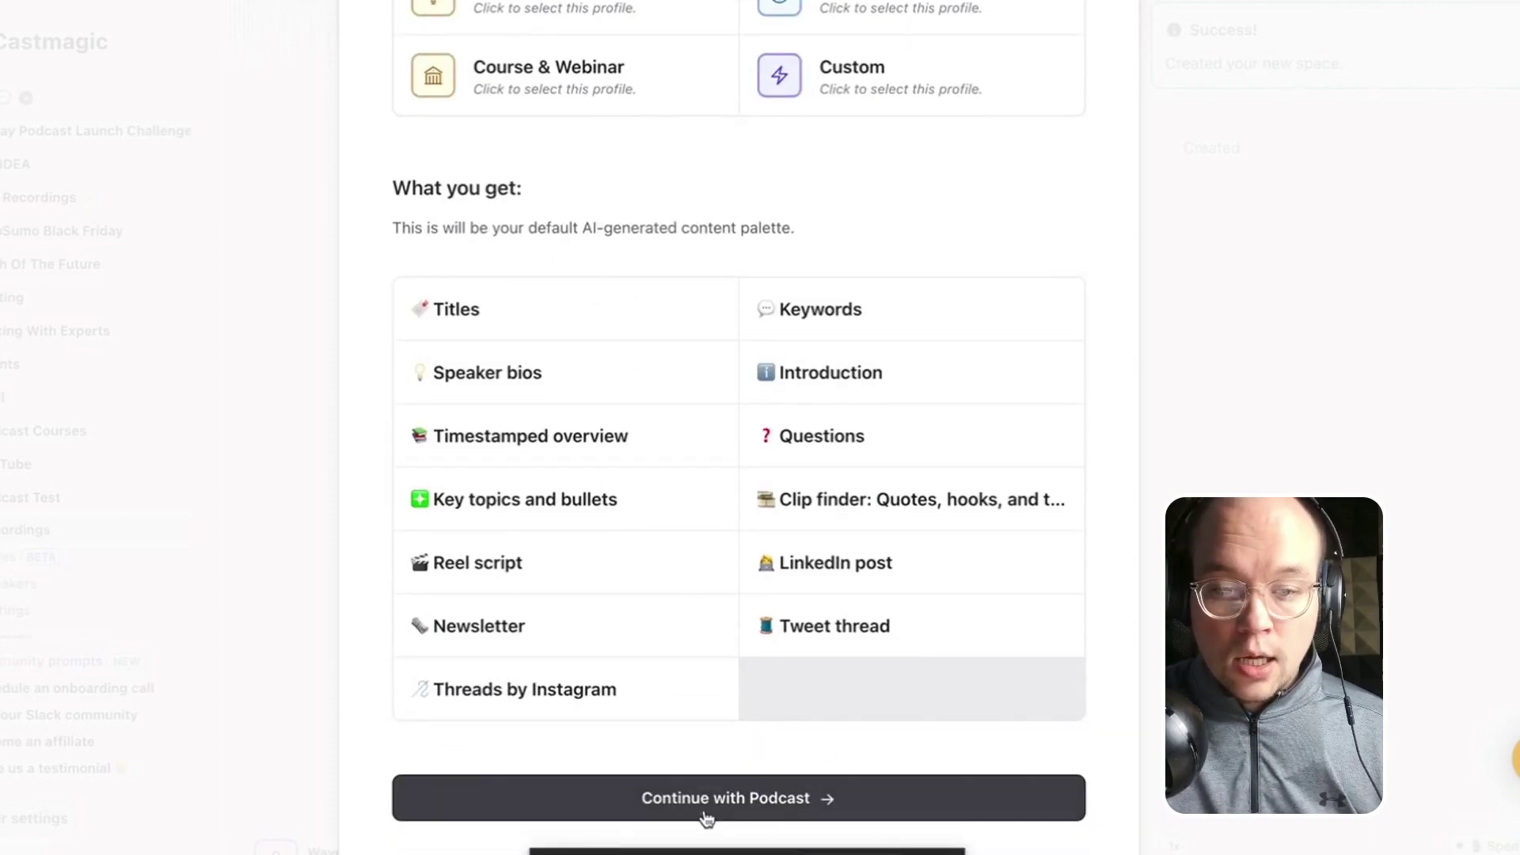
{"action": "left_click", "coordinate": [774, 799]}
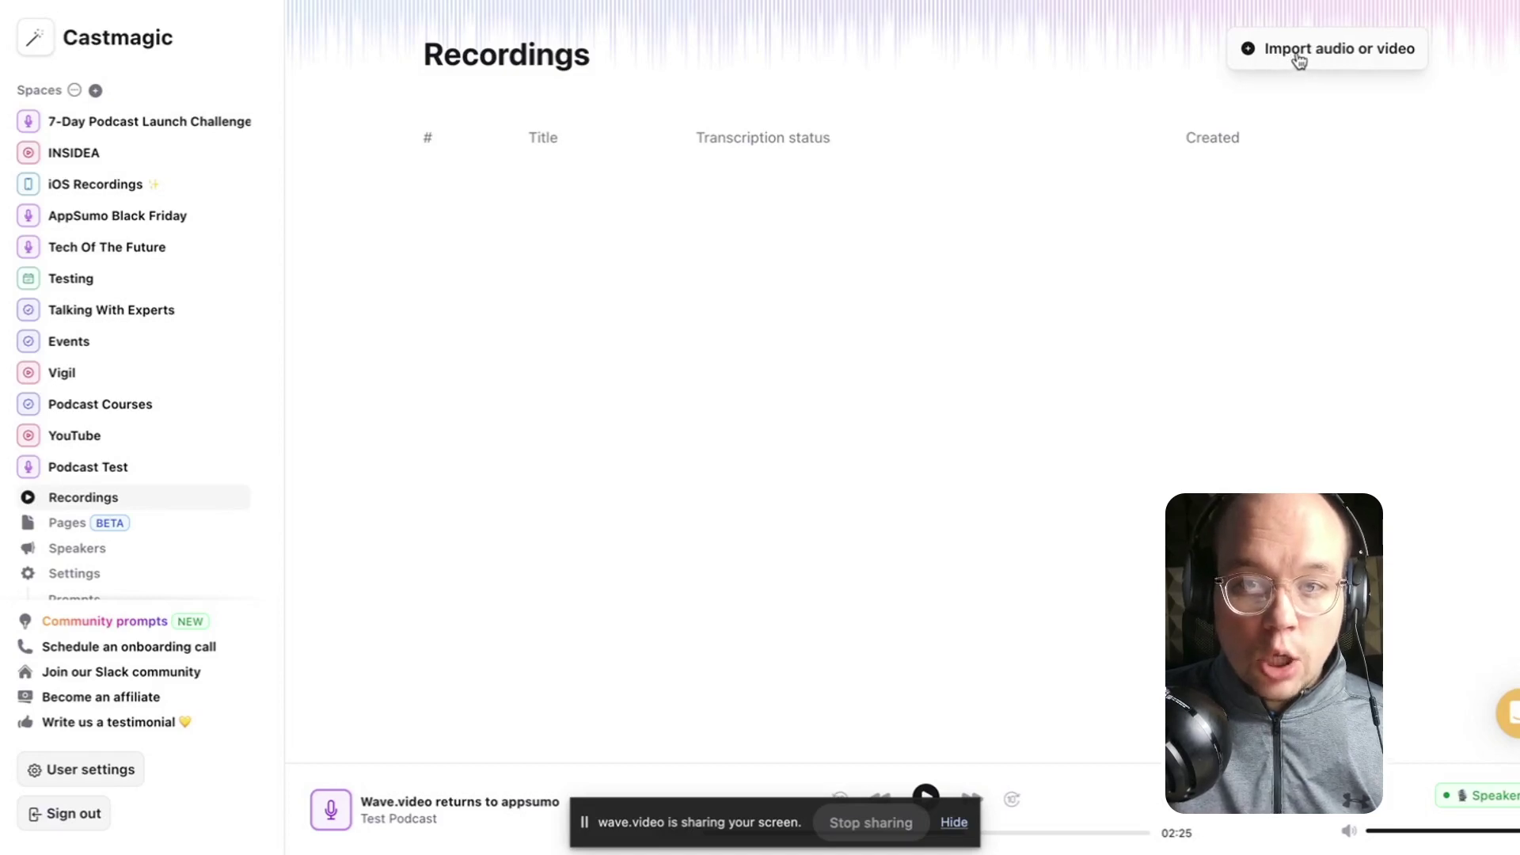
{"action": "left_click", "coordinate": [1302, 52]}
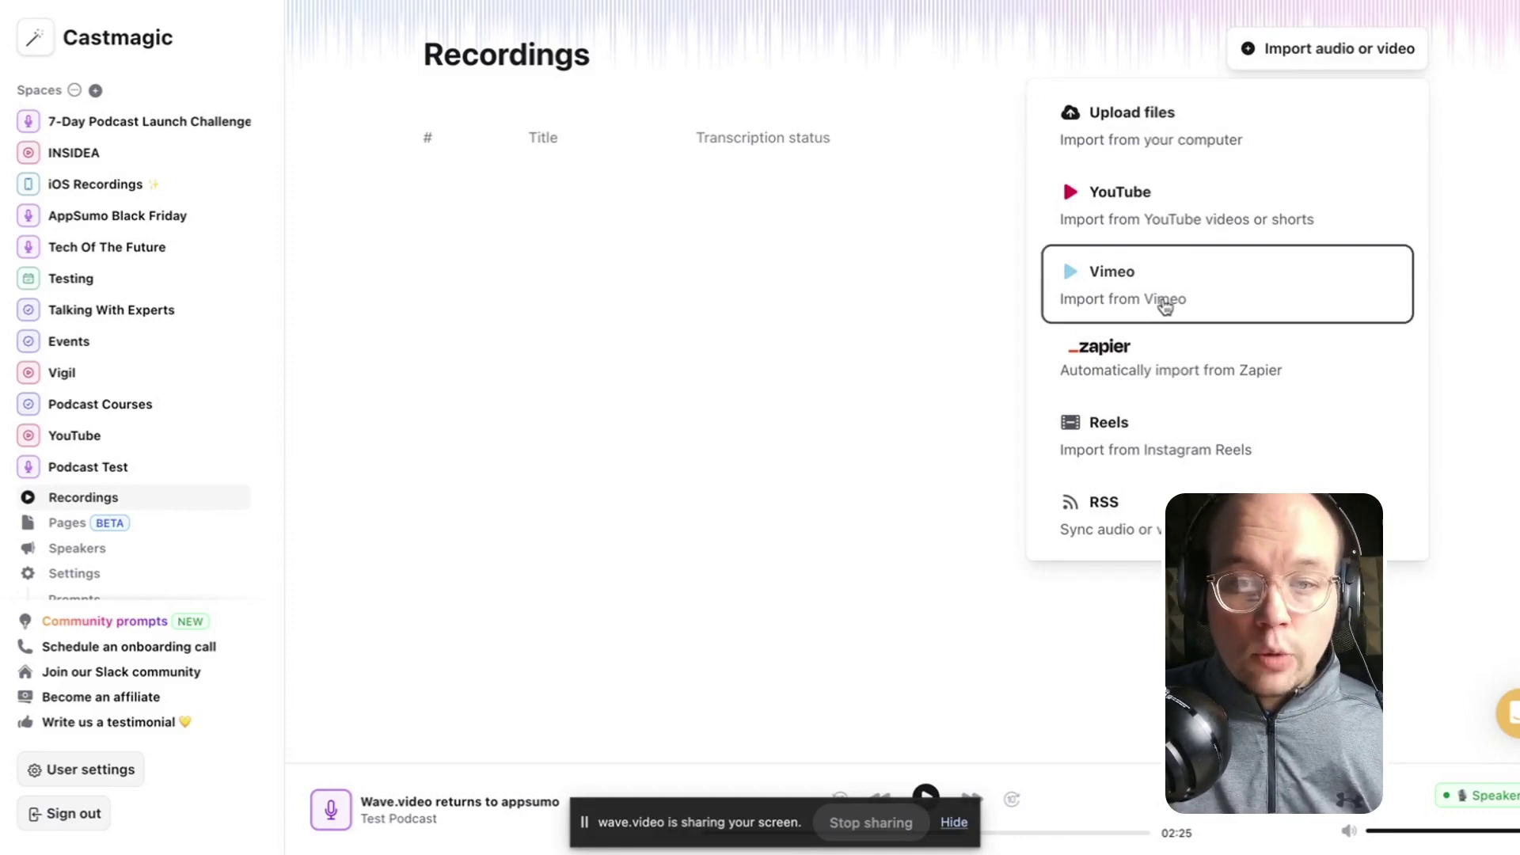
{"action": "left_click", "coordinate": [1142, 528]}
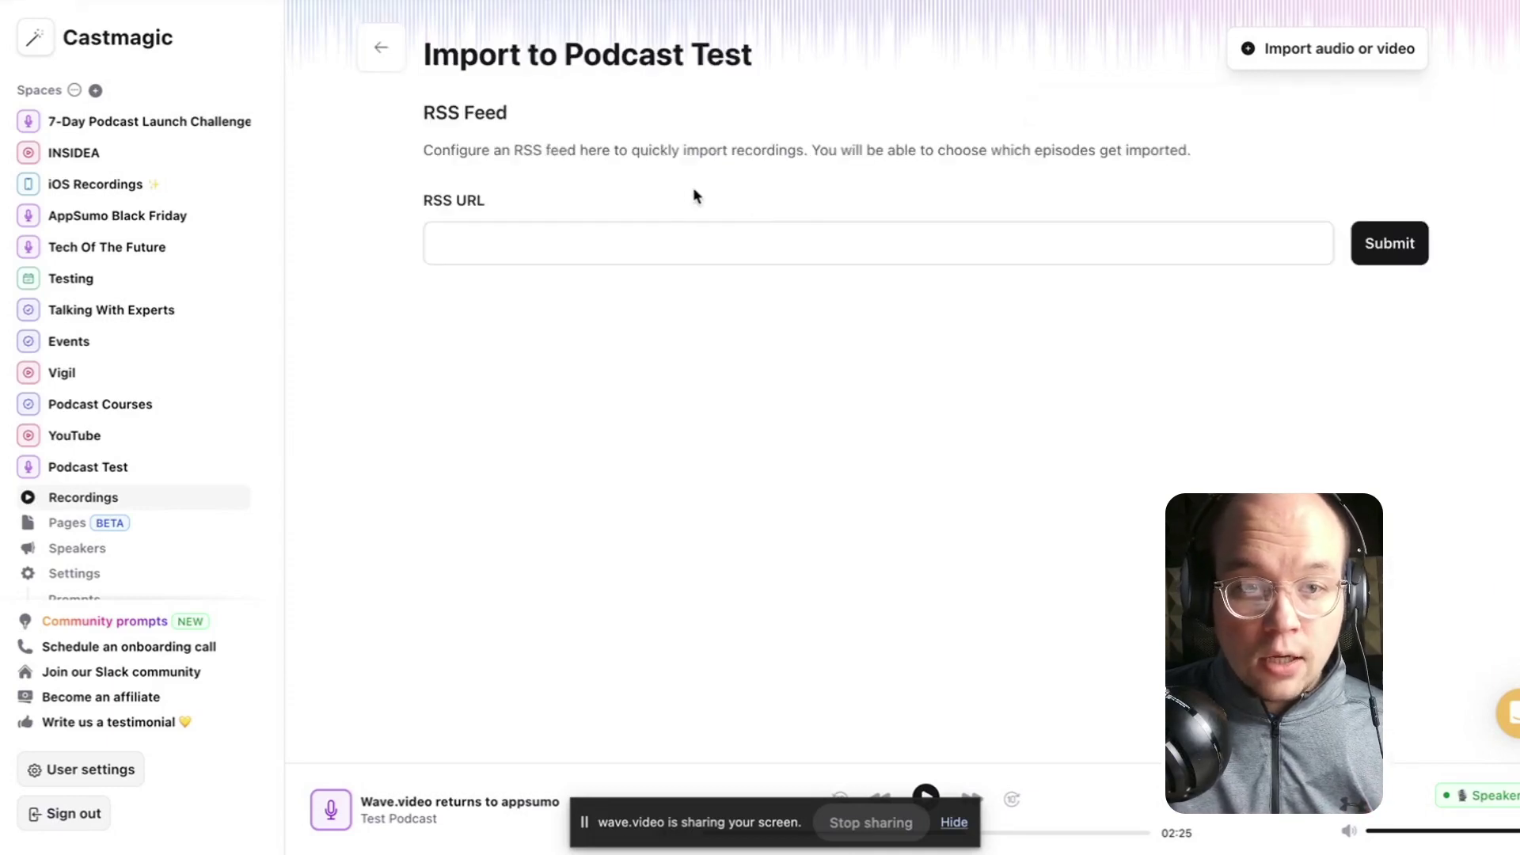
{"action": "left_click", "coordinate": [499, 256]}
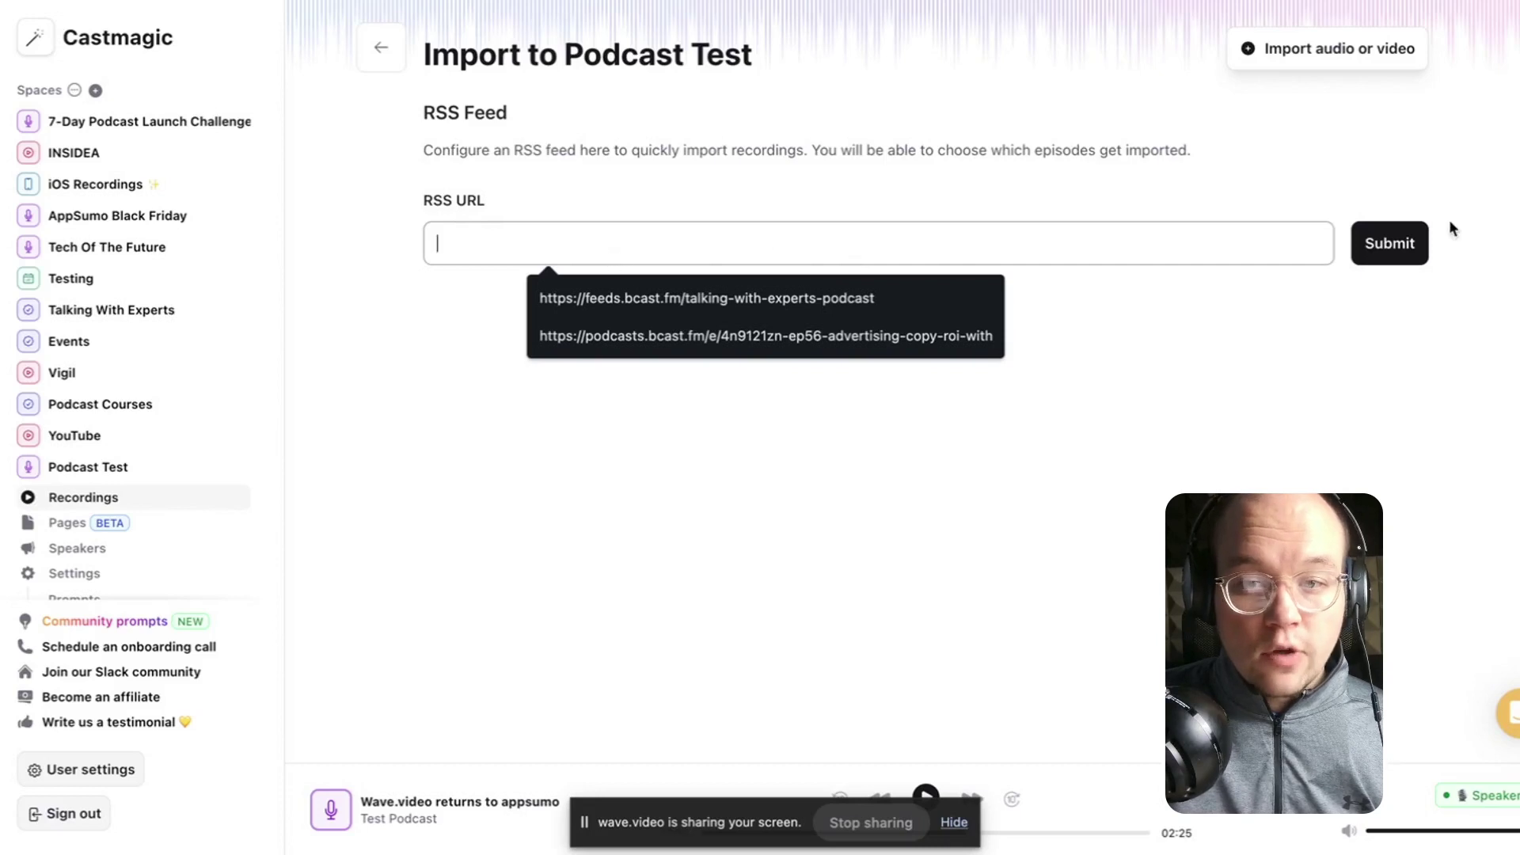
{"action": "left_click", "coordinate": [412, 54]}
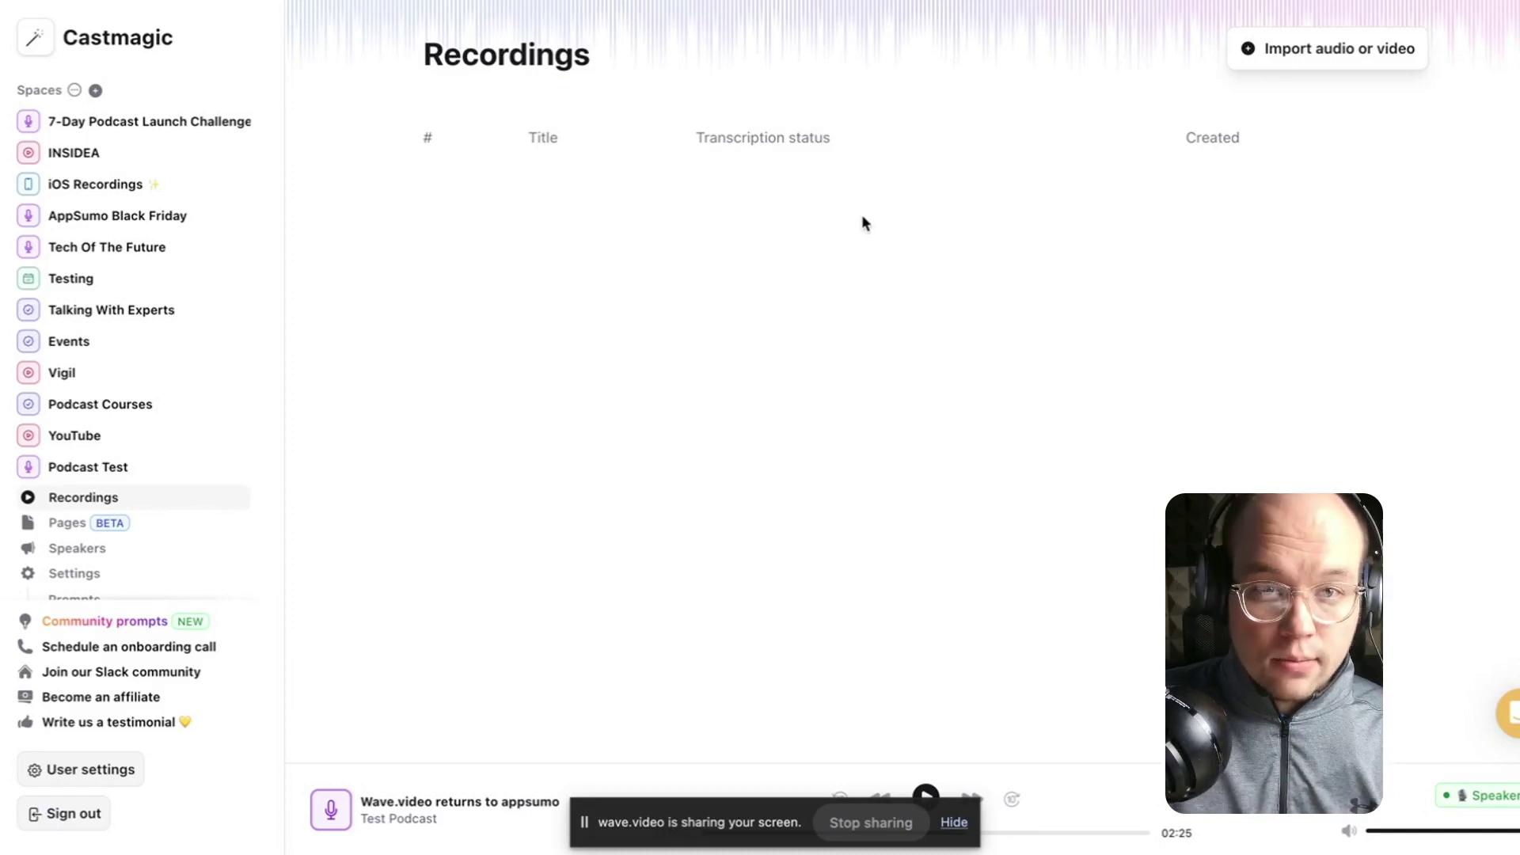
Upload the Gumlet AppSumo feedback MP4 and save it as a new recording.
{"action": "left_click", "coordinate": [1336, 57]}
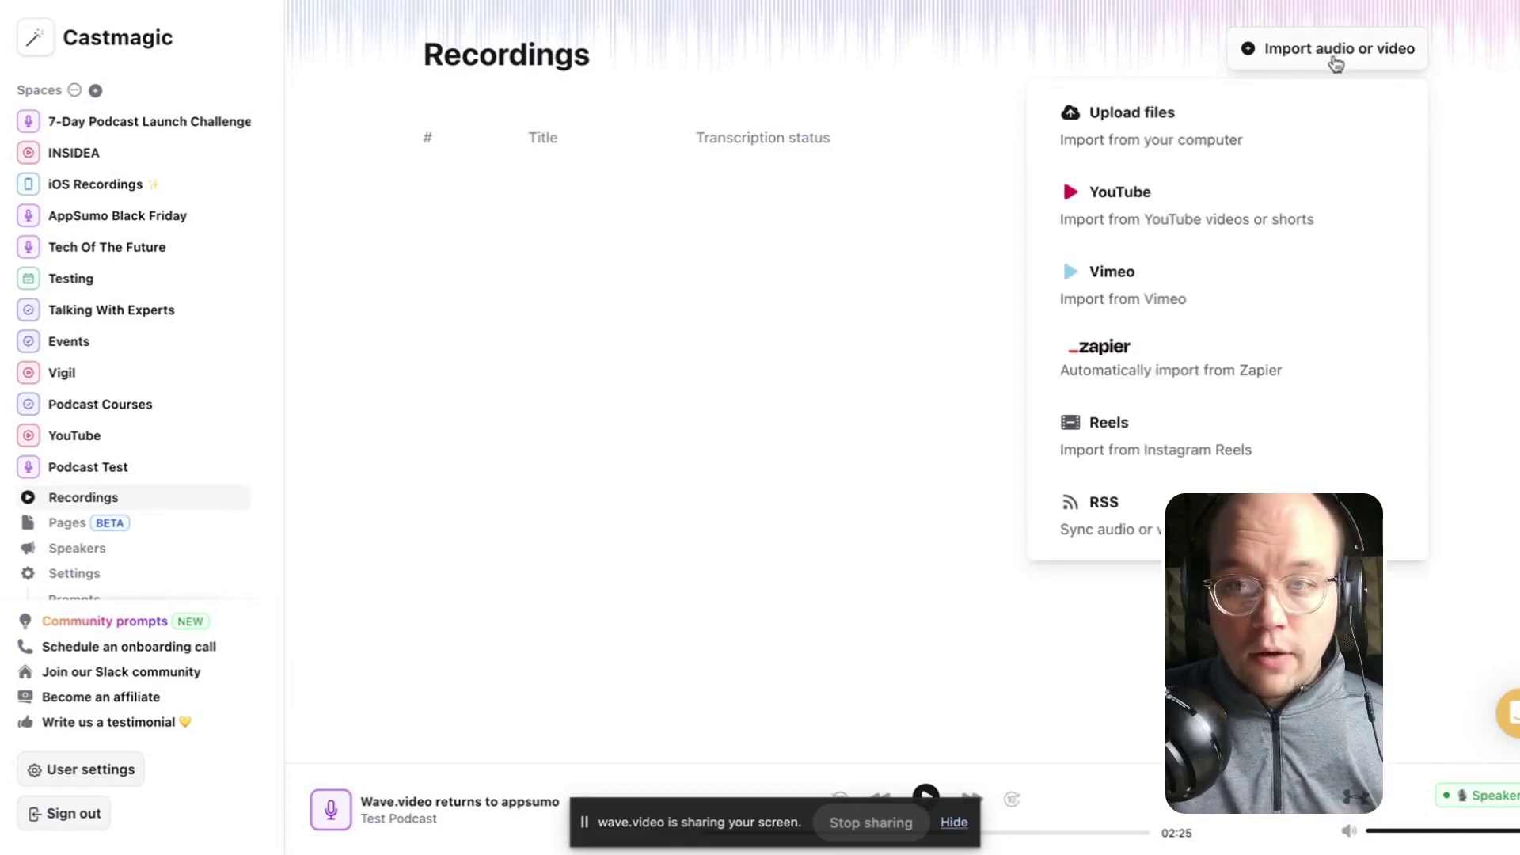
{"action": "left_click", "coordinate": [1108, 123]}
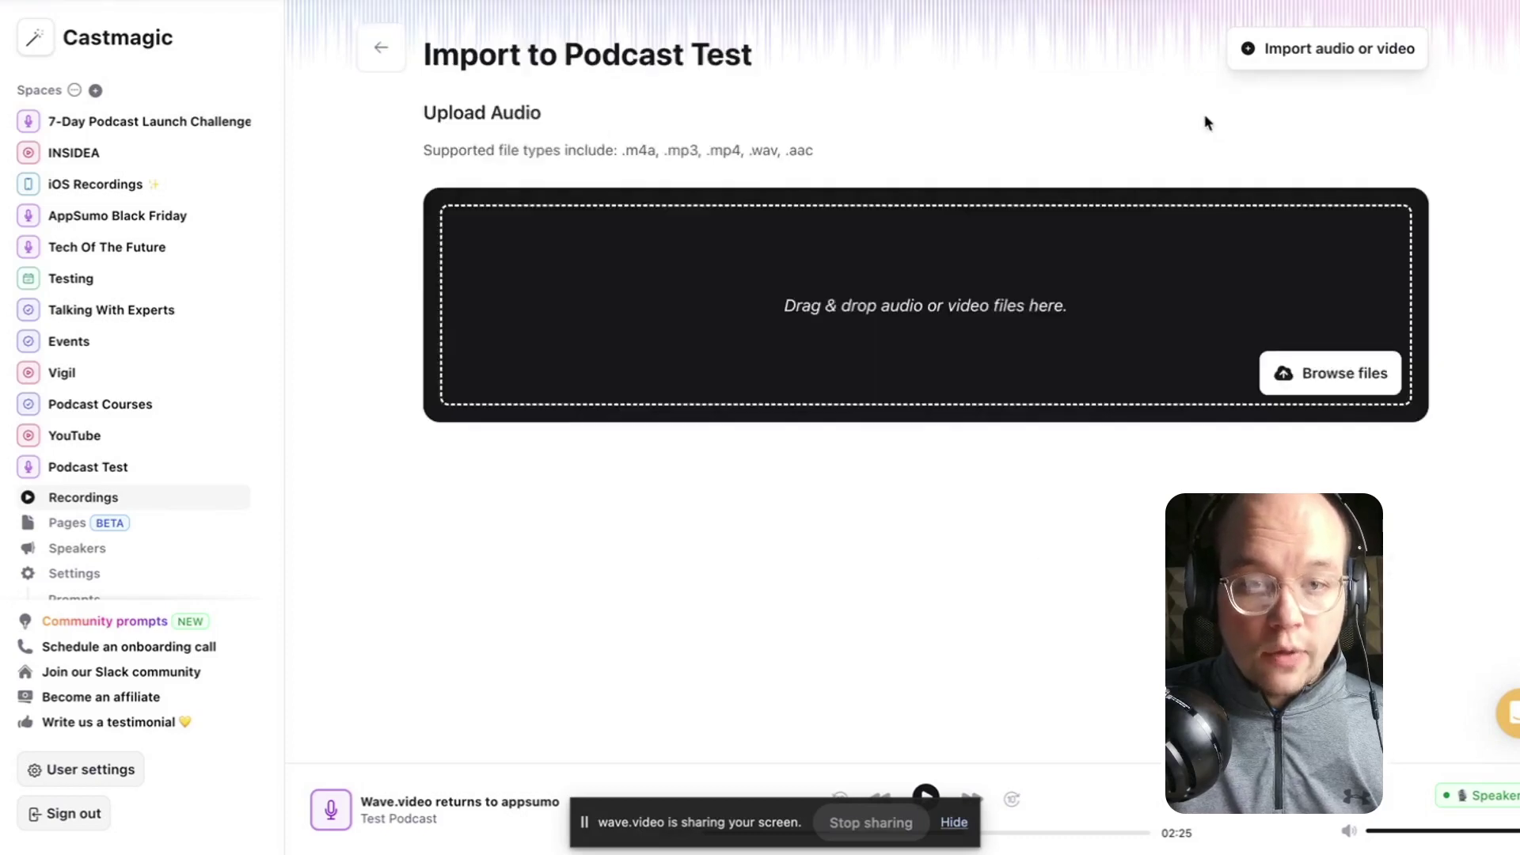
{"action": "left_click", "coordinate": [1330, 378]}
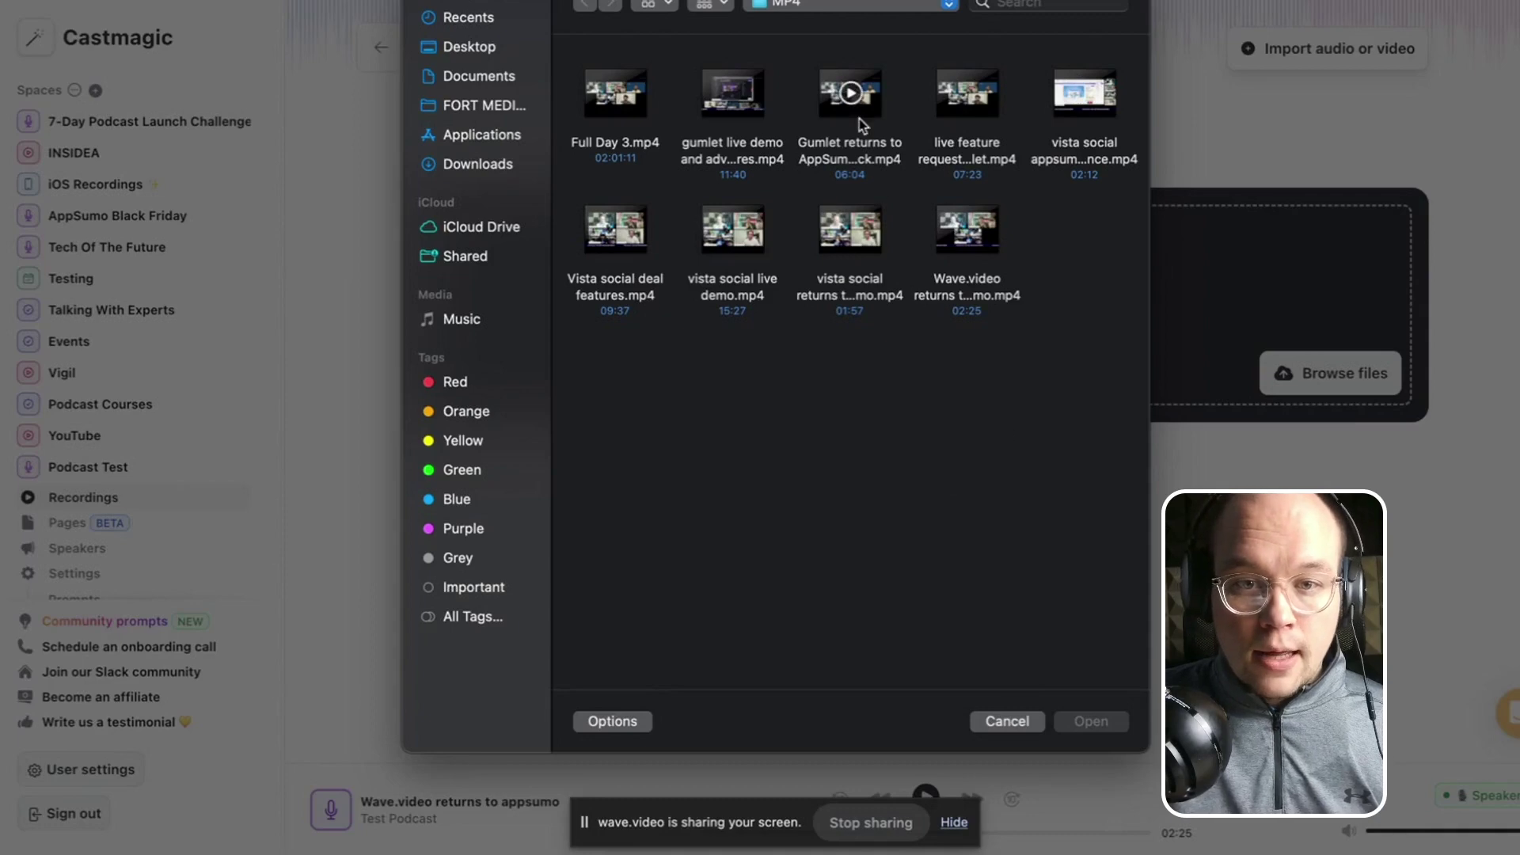
{"action": "left_click", "coordinate": [820, 112]}
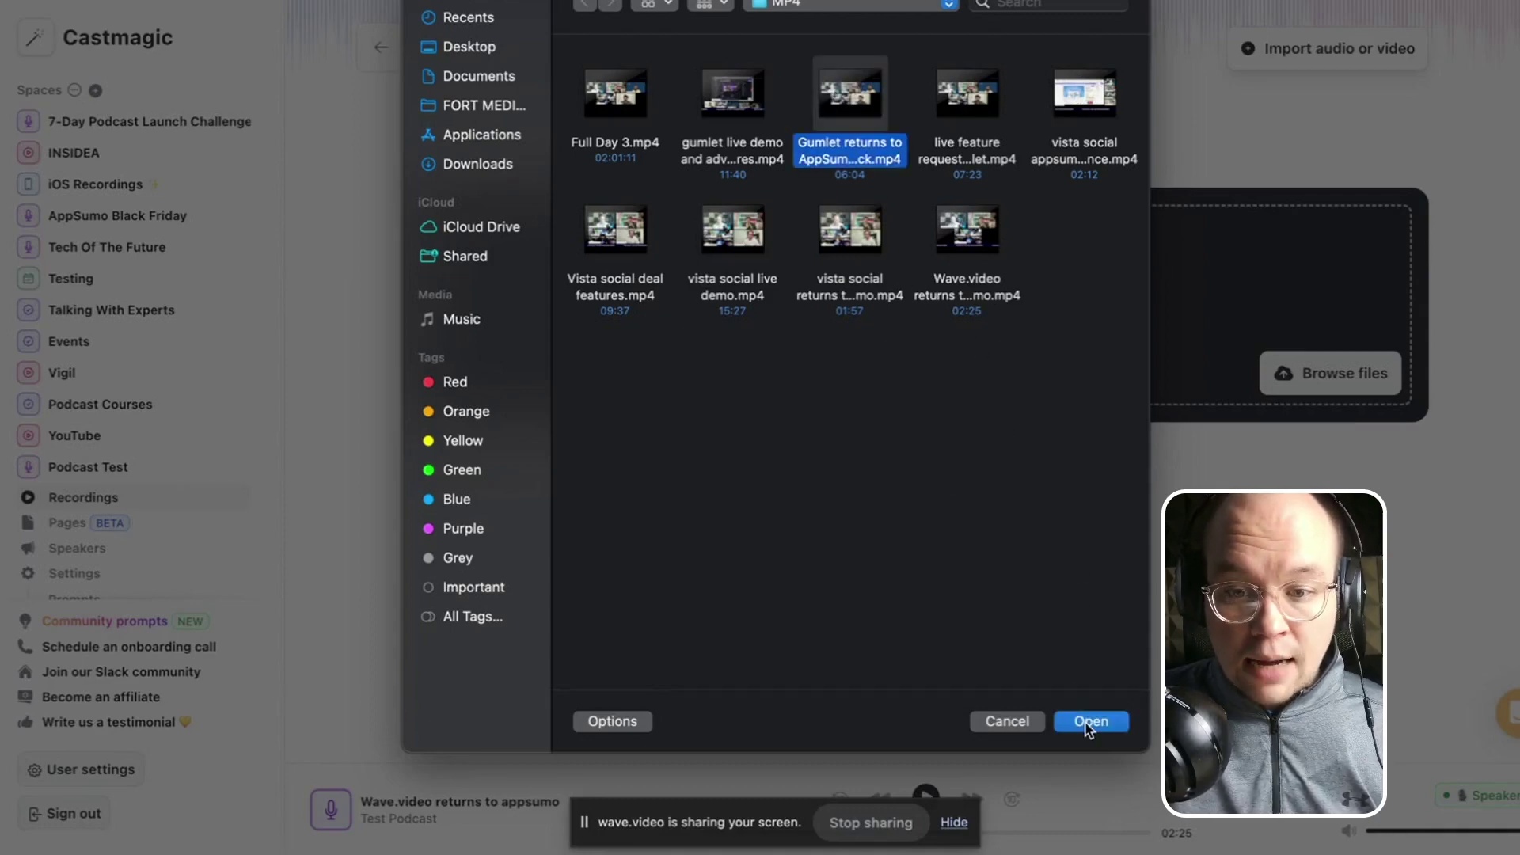
{"action": "left_click", "coordinate": [1085, 723]}
{"action": "left_click_drag", "start_coordinate": [462, 512], "coordinate": [779, 510]}
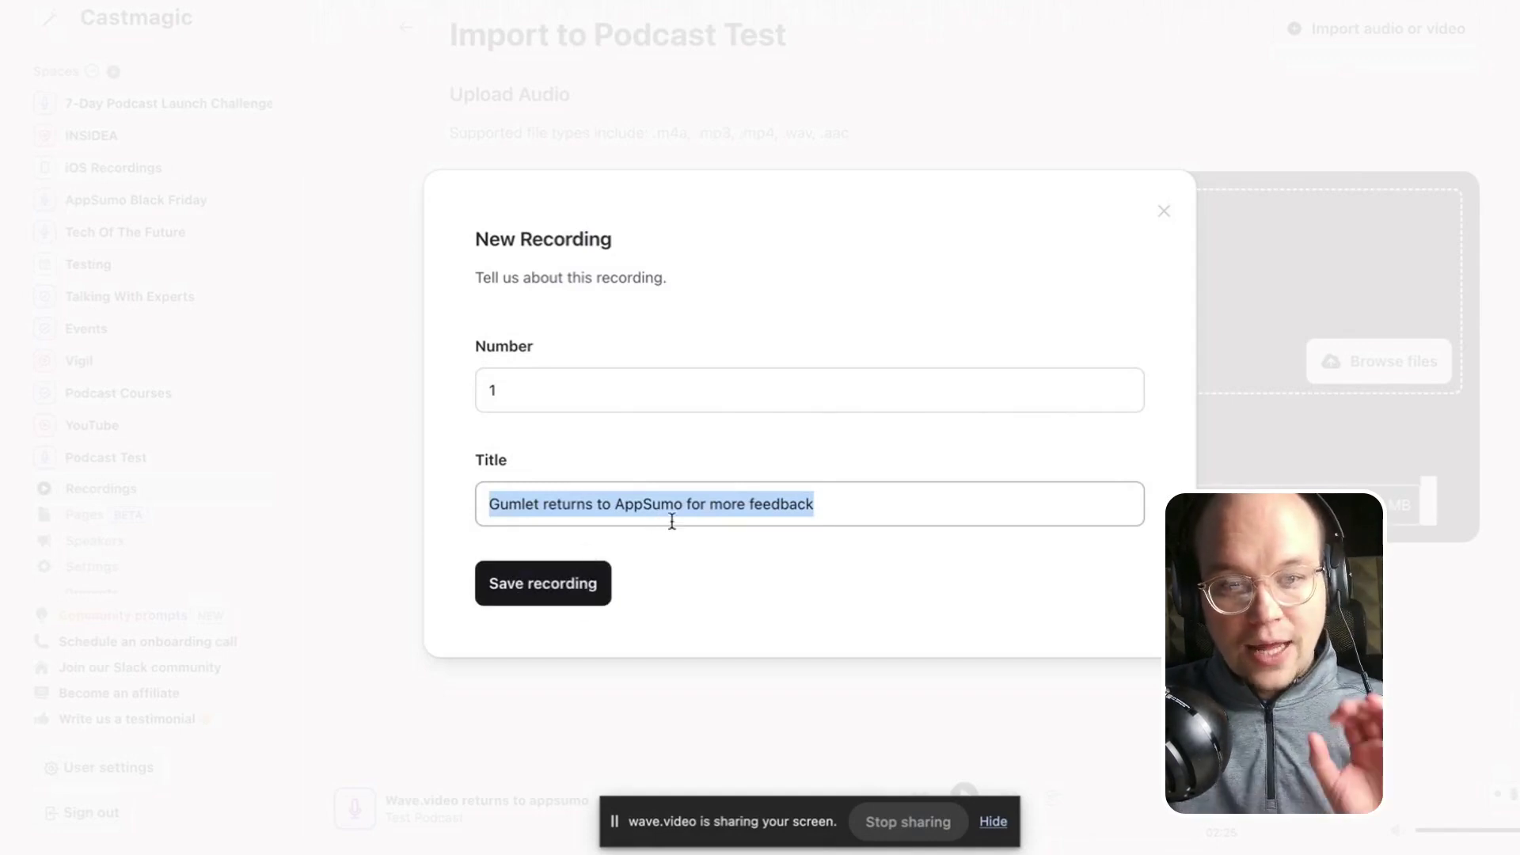
{"action": "left_click", "coordinate": [561, 587]}
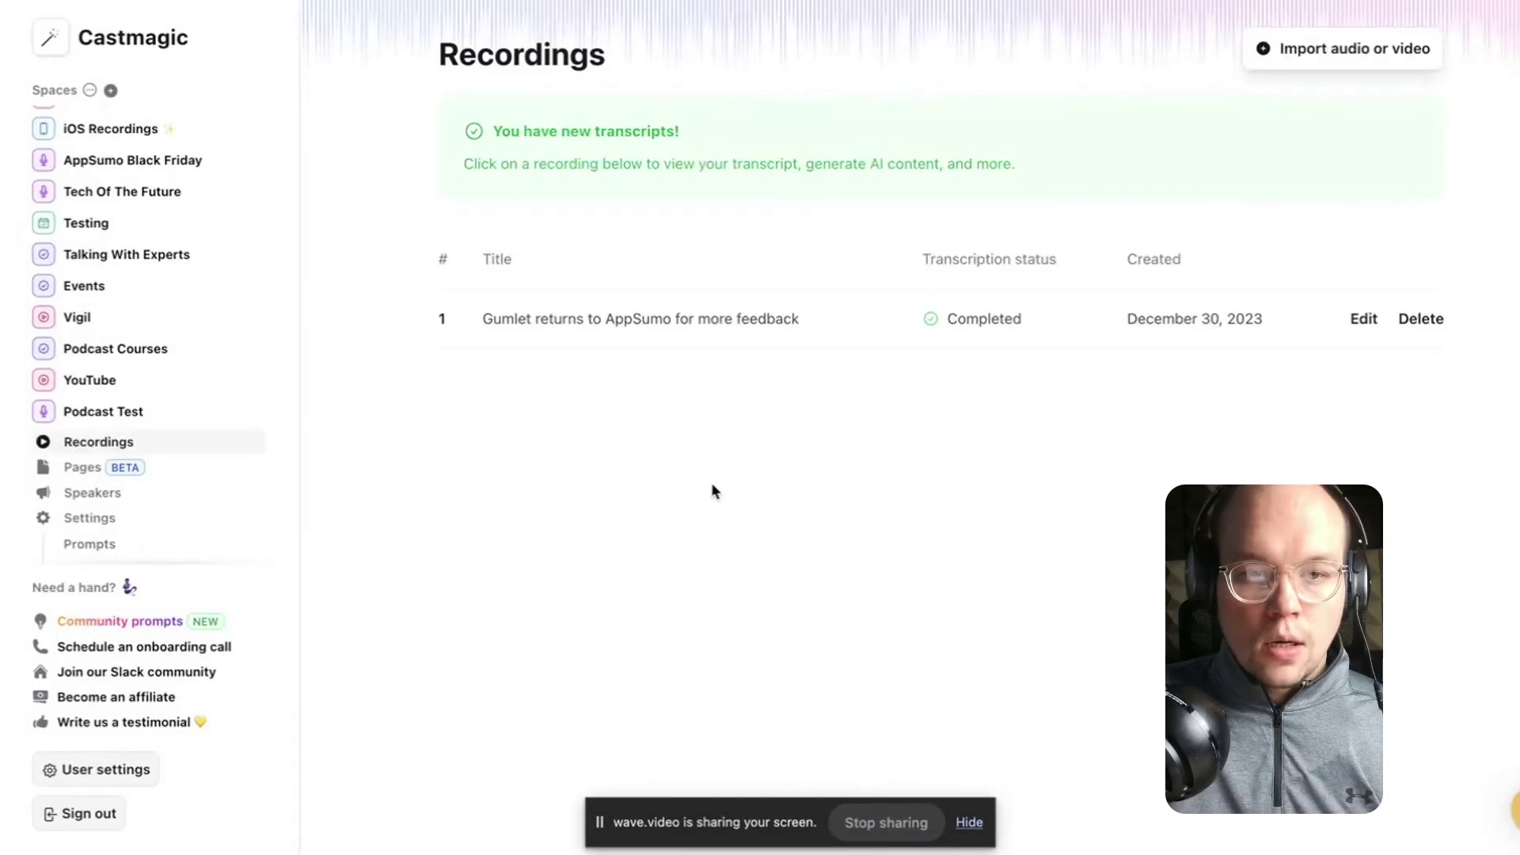
Open recording #1 'Gumlet returns to AppSumo for more feedback' and scroll its transcript.
{"action": "left_click", "coordinate": [662, 330]}
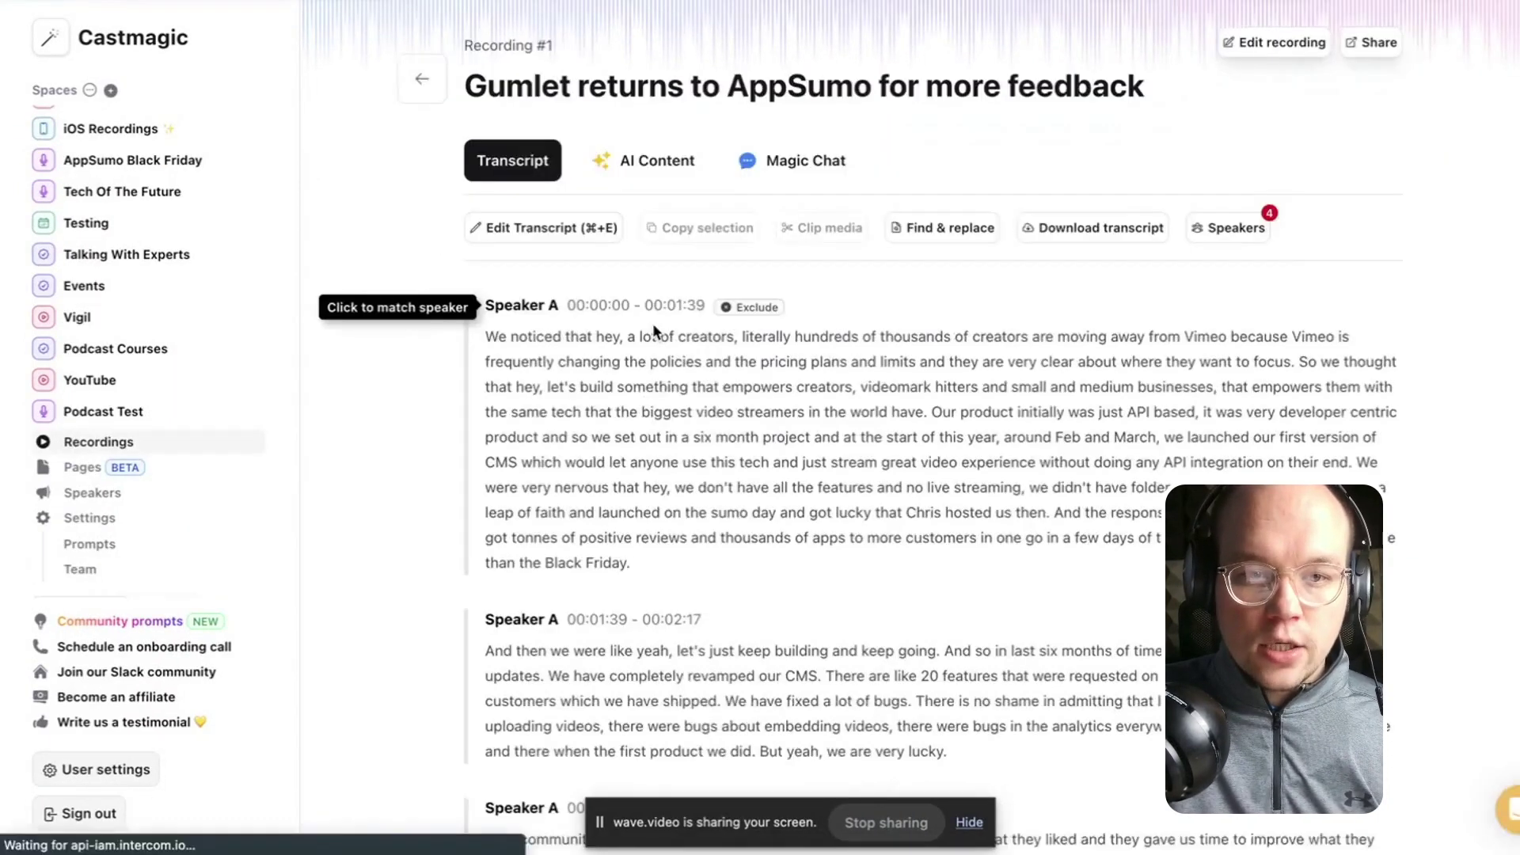
{"action": "scroll", "coordinate": [525, 298], "scroll_direction": "down", "scroll_amount": 2}
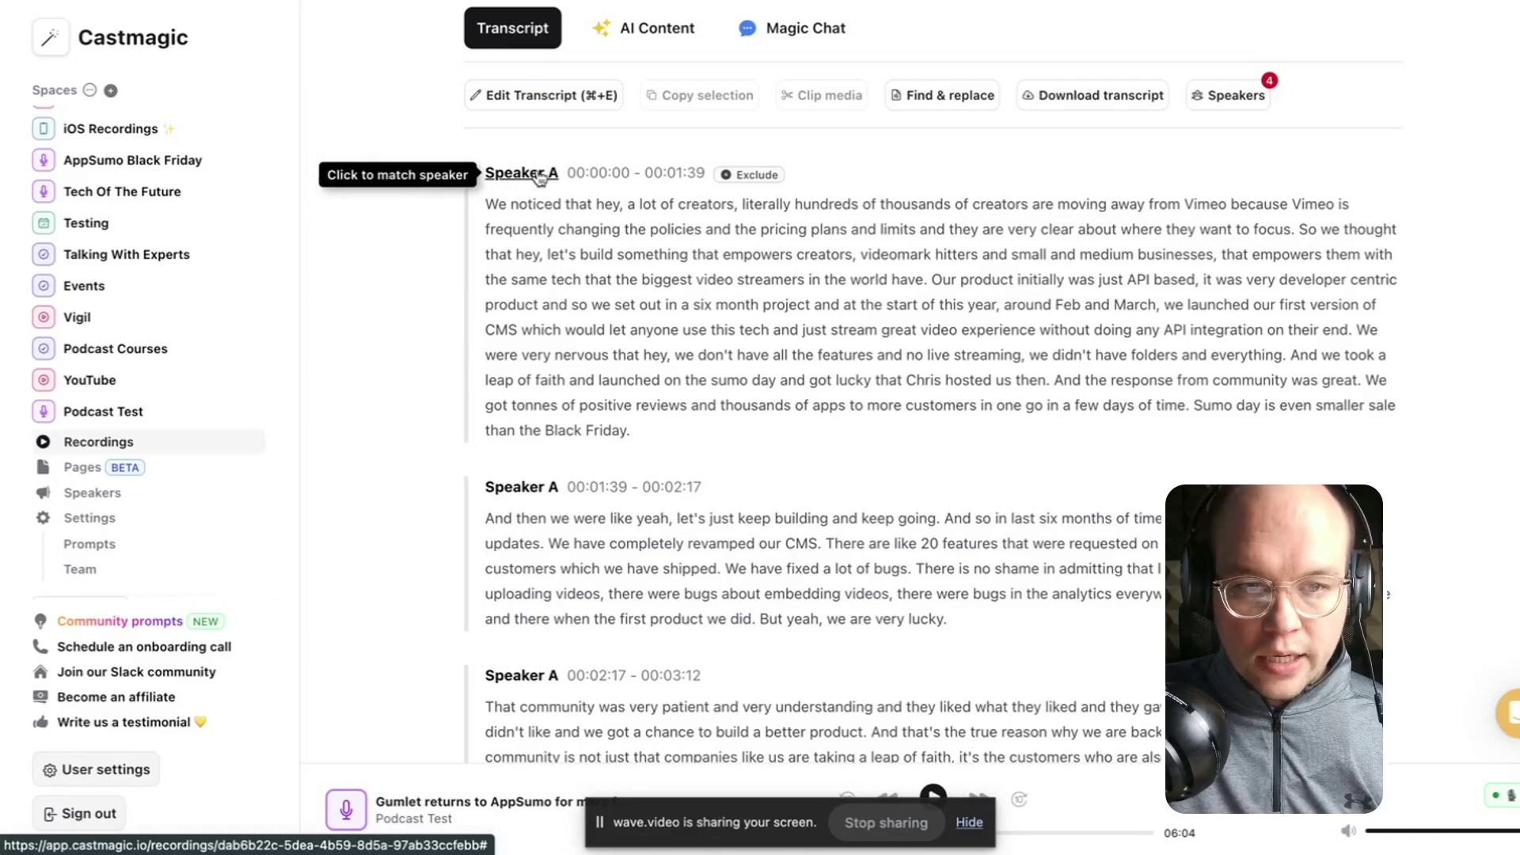
Identify Speaker A from a sample clip and create them as a Guest speaker with their full name.
{"action": "left_click", "coordinate": [541, 177]}
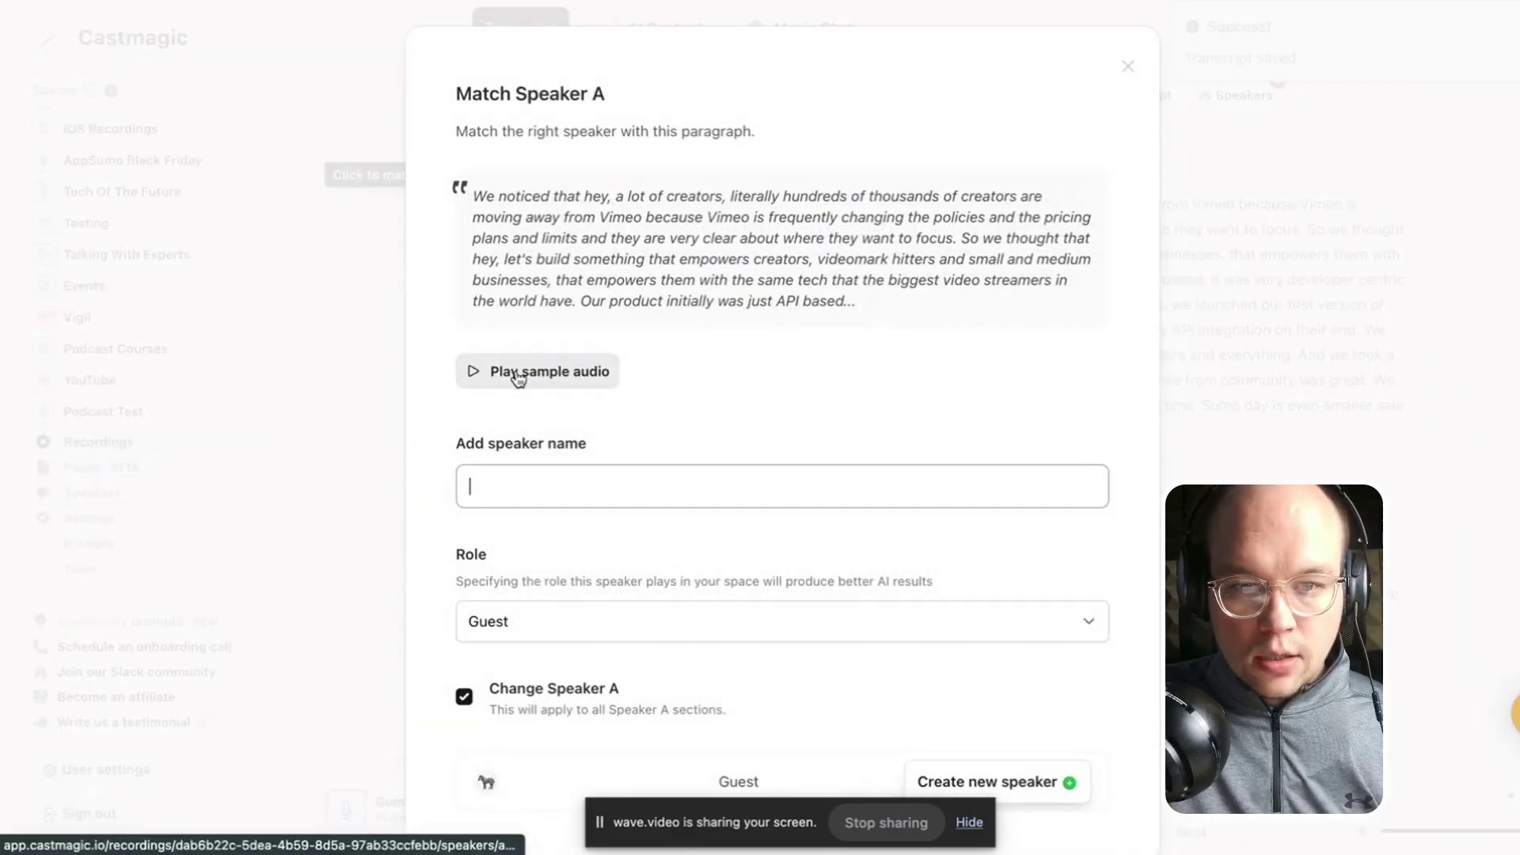
{"action": "left_click_drag", "start_coordinate": [855, 311], "coordinate": [496, 199]}
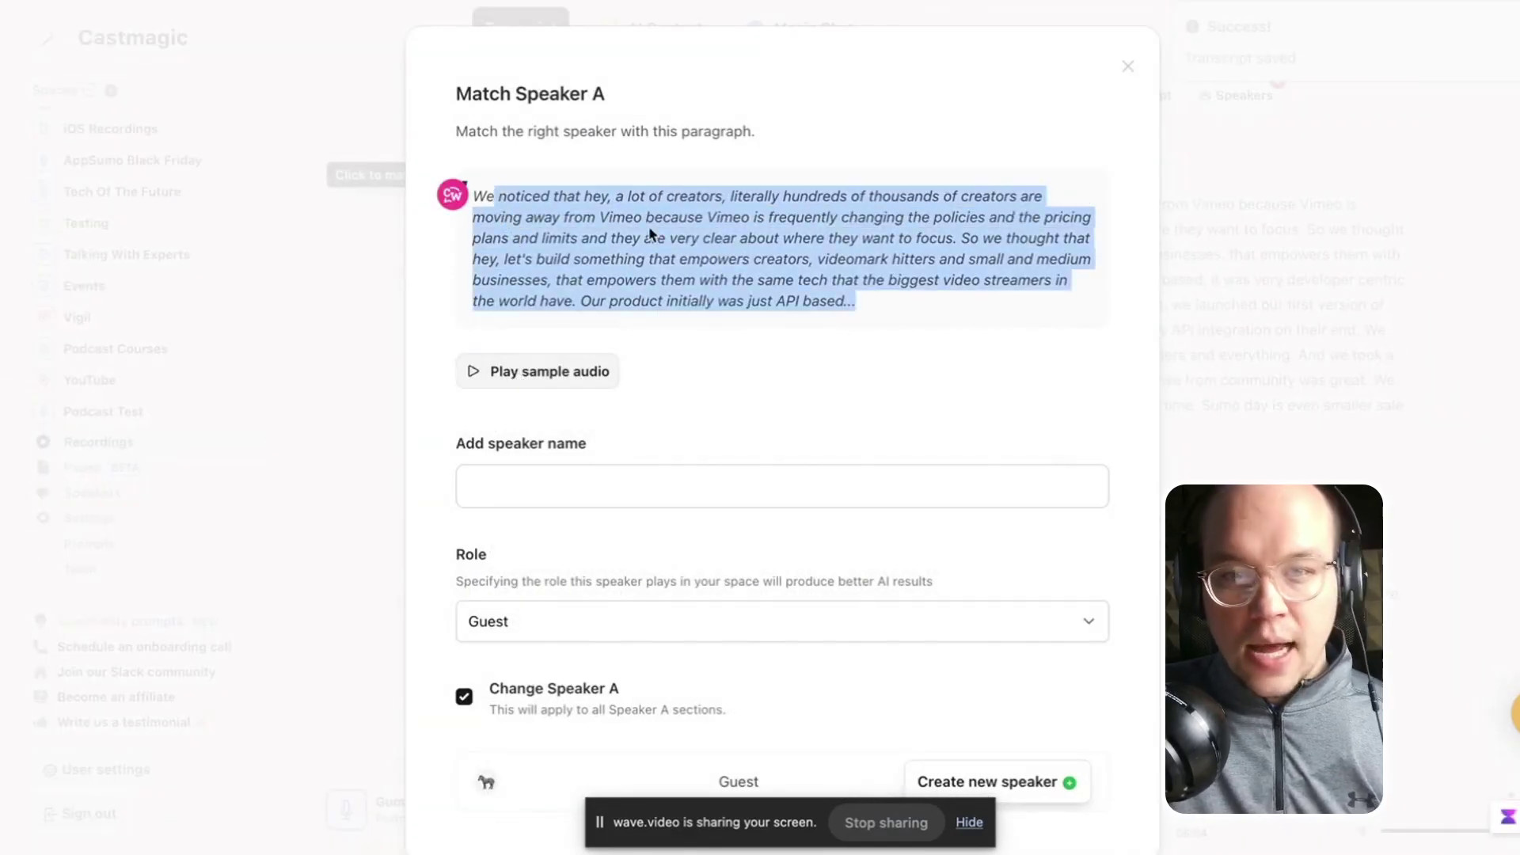
{"action": "scroll", "coordinate": [794, 230], "scroll_direction": "down", "scroll_amount": 1}
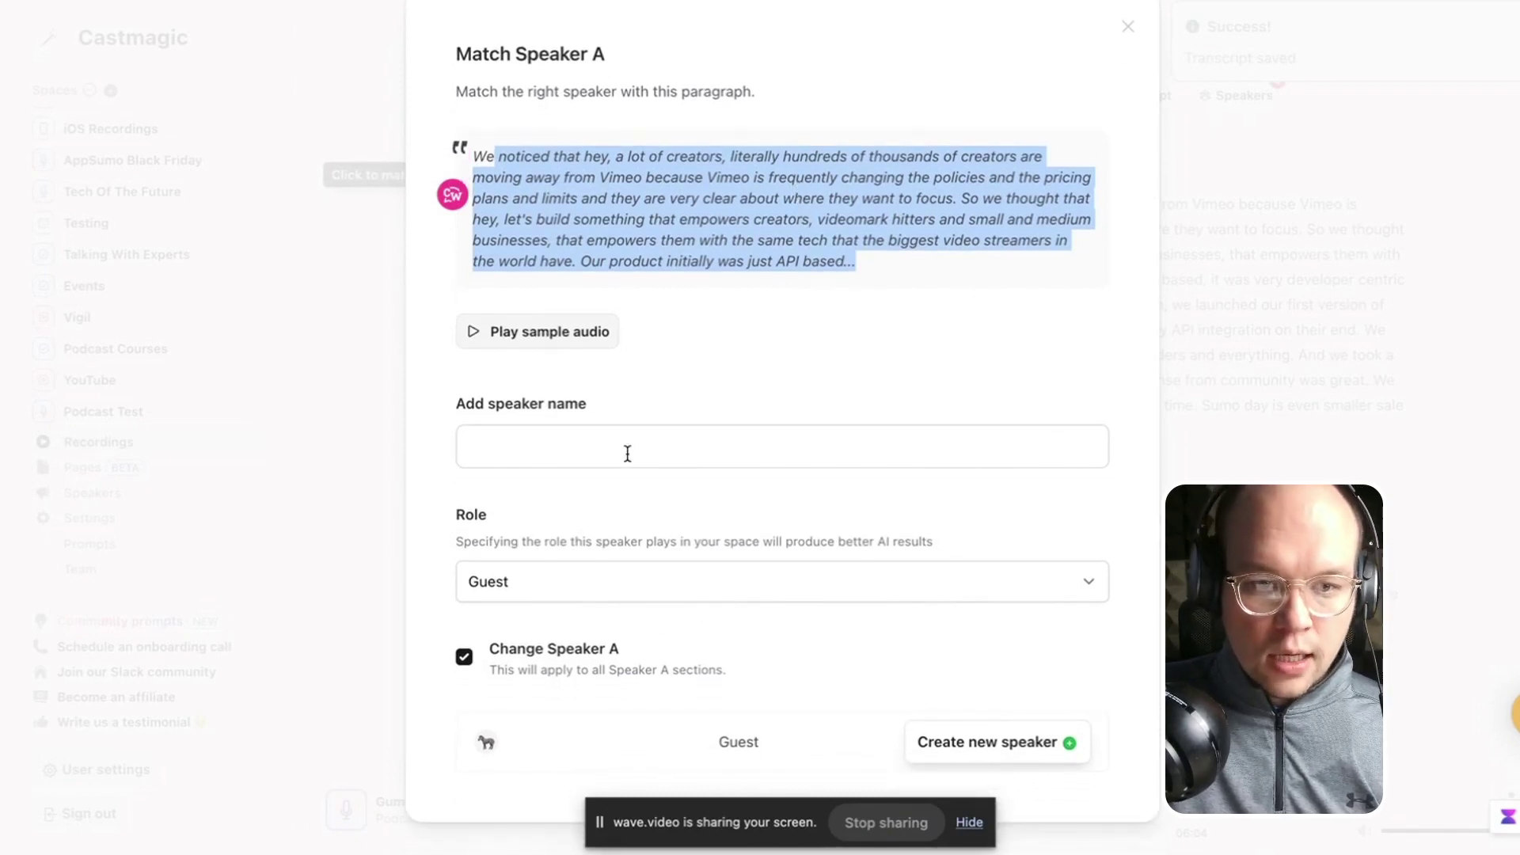
{"action": "left_click", "coordinate": [567, 344]}
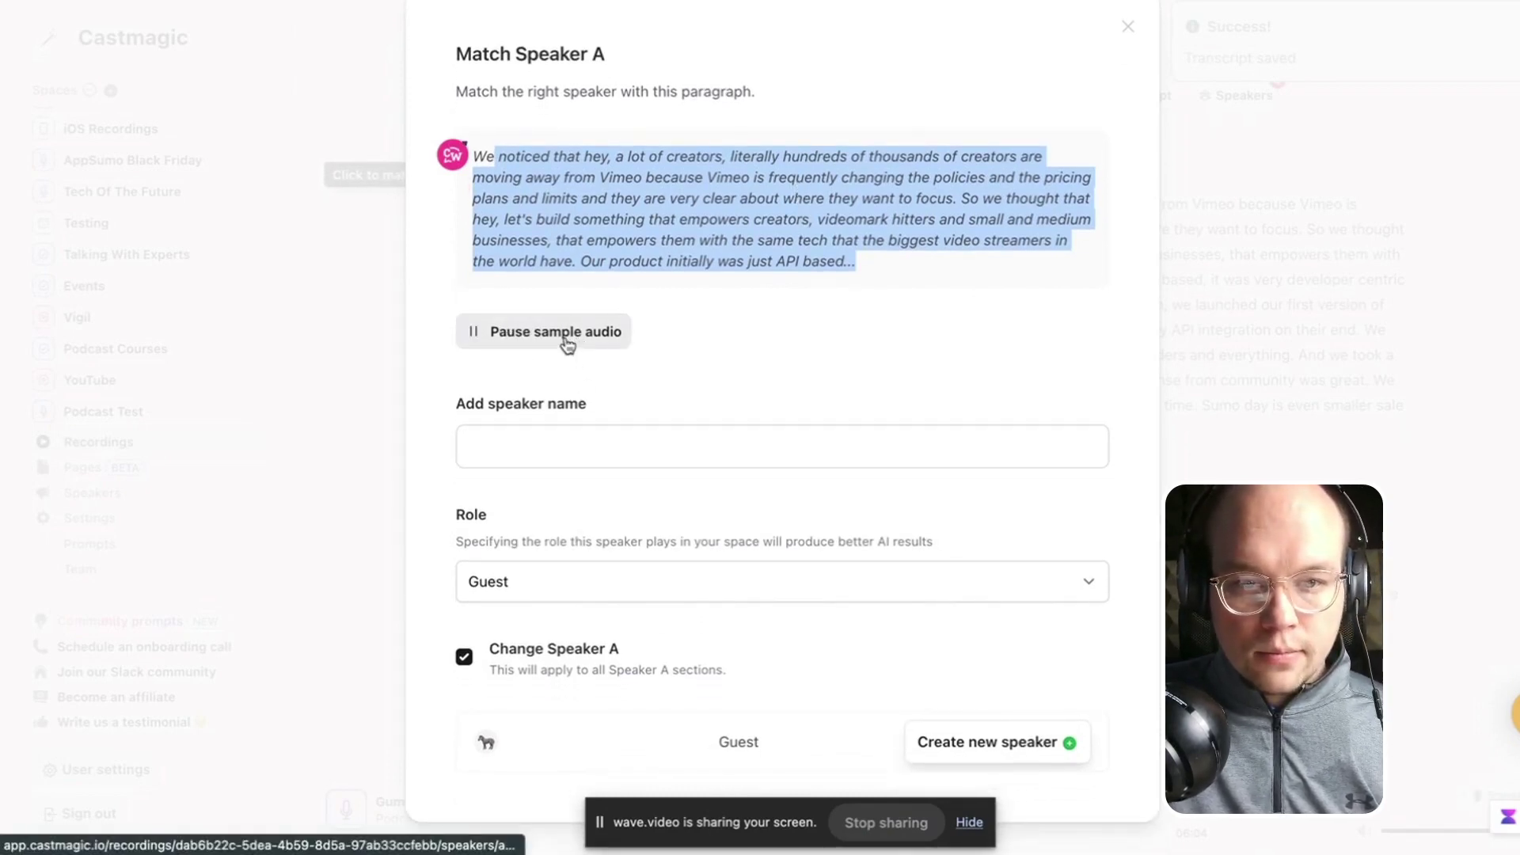
{"action": "left_click", "coordinate": [567, 344]}
{"action": "left_click", "coordinate": [599, 449]}
{"action": "type", "text": "Divyeshh"}
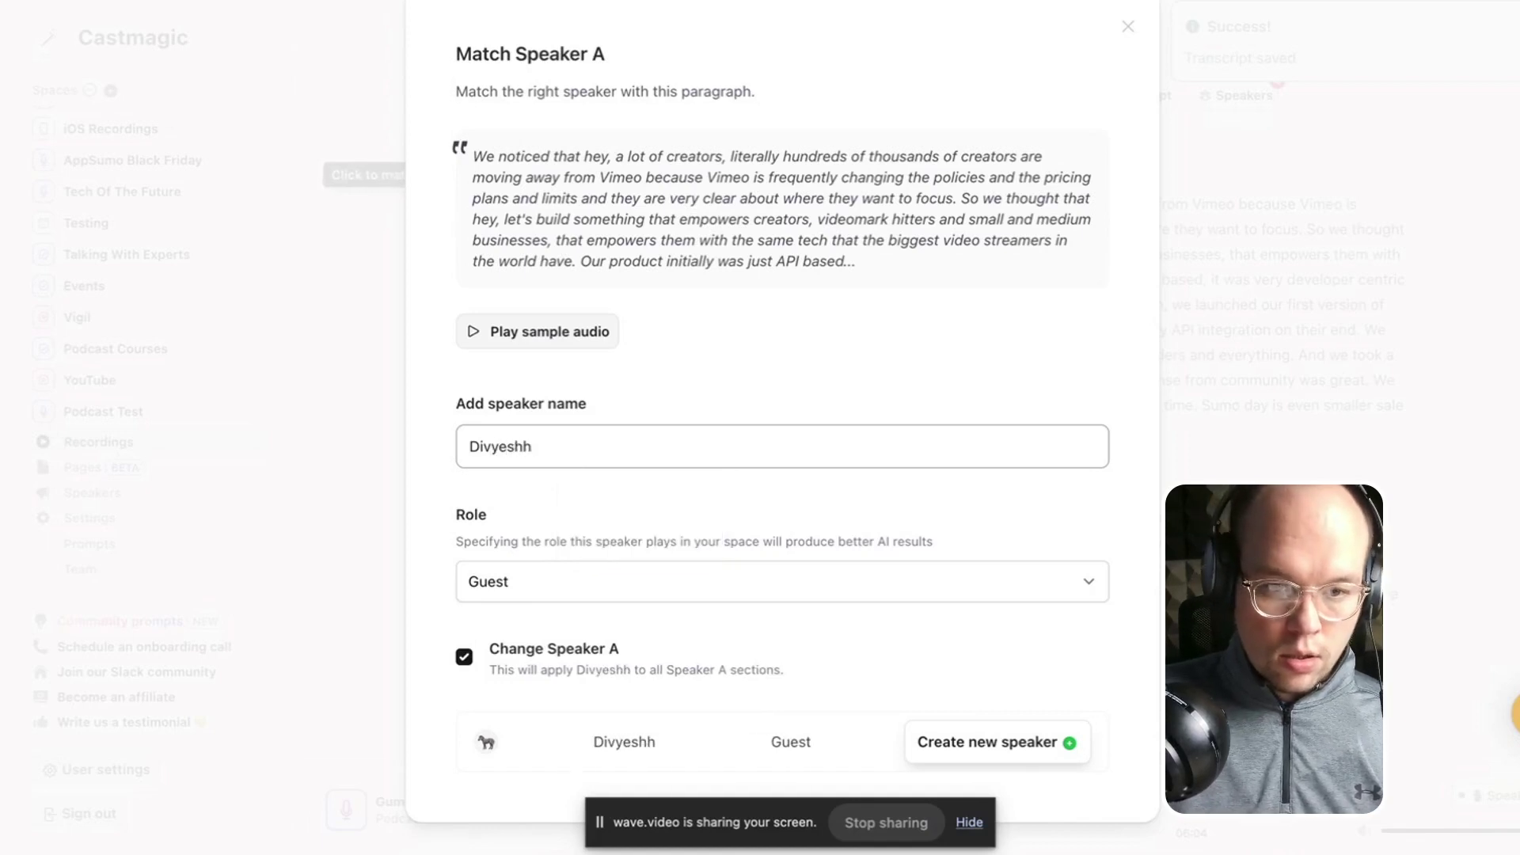
{"action": "key", "text": "BackSpace"}
{"action": "left_click", "coordinate": [706, 501]}
{"action": "key", "text": "Tab"}
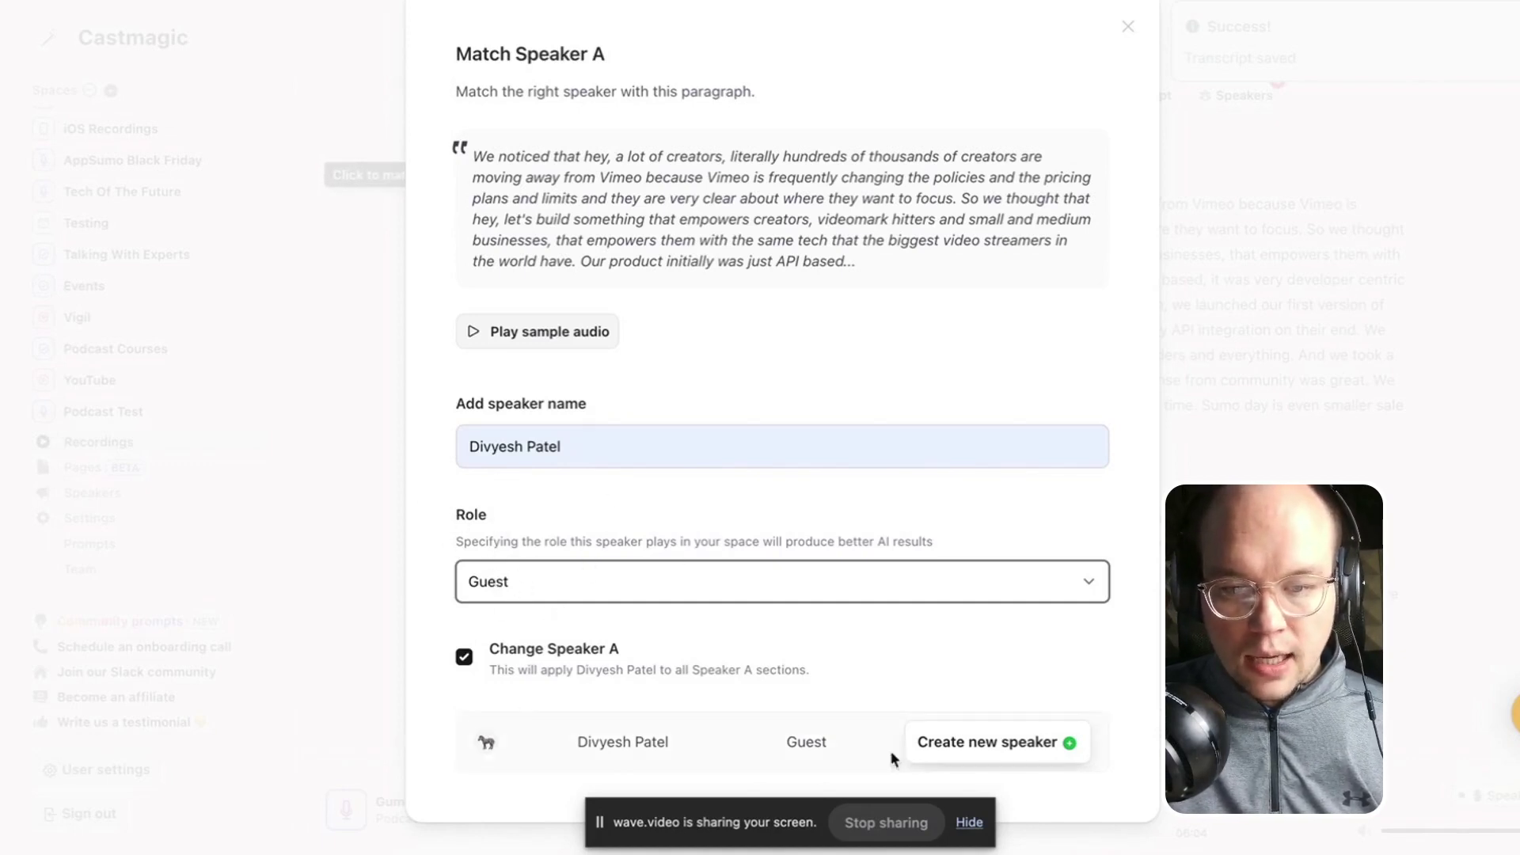
{"action": "left_click", "coordinate": [980, 756]}
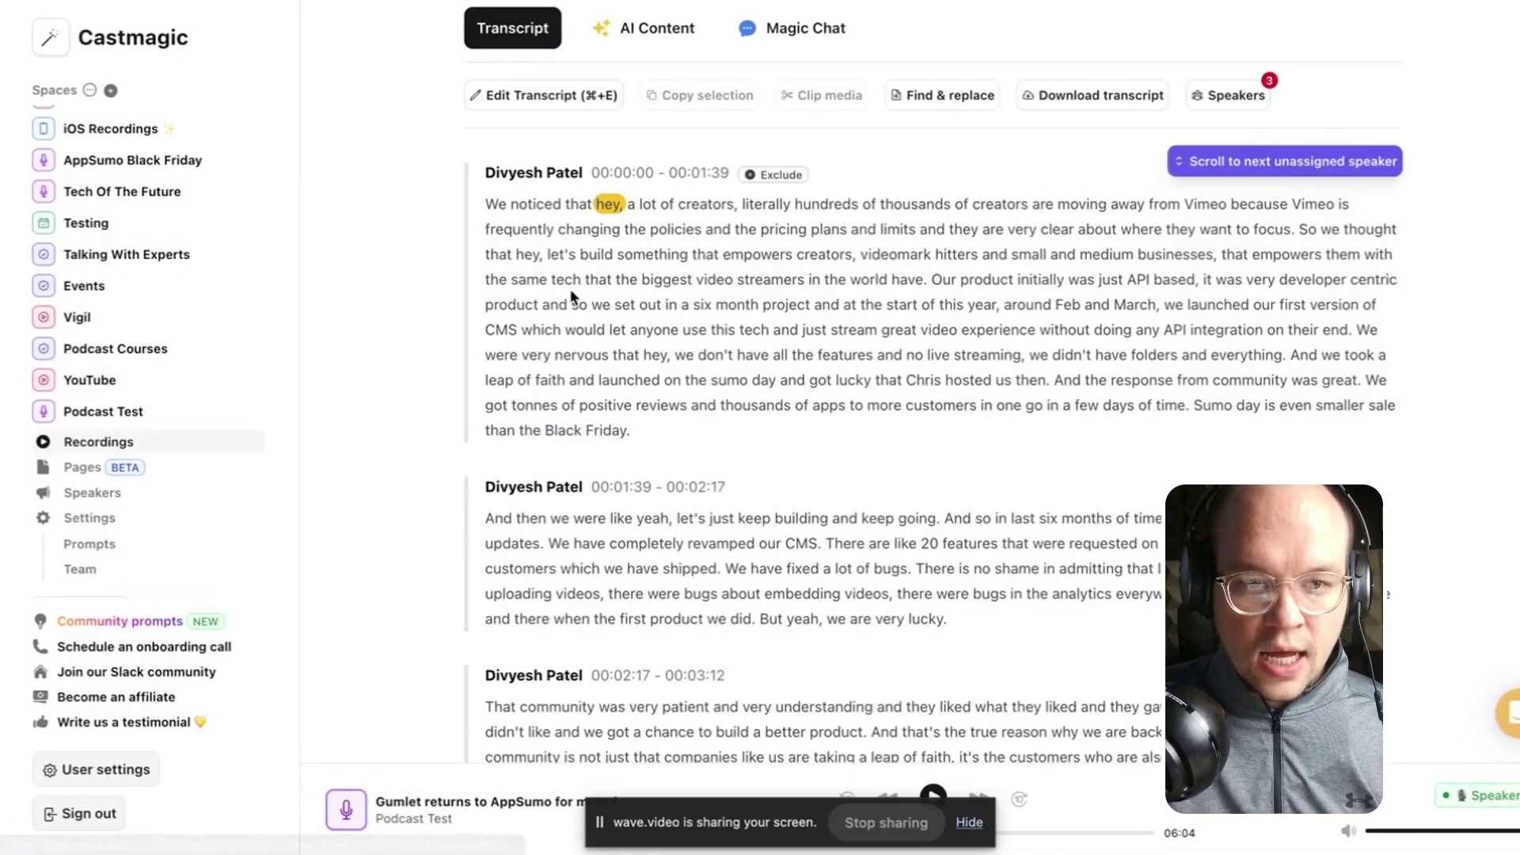
{"action": "scroll", "coordinate": [573, 298], "scroll_direction": "down", "scroll_amount": 4}
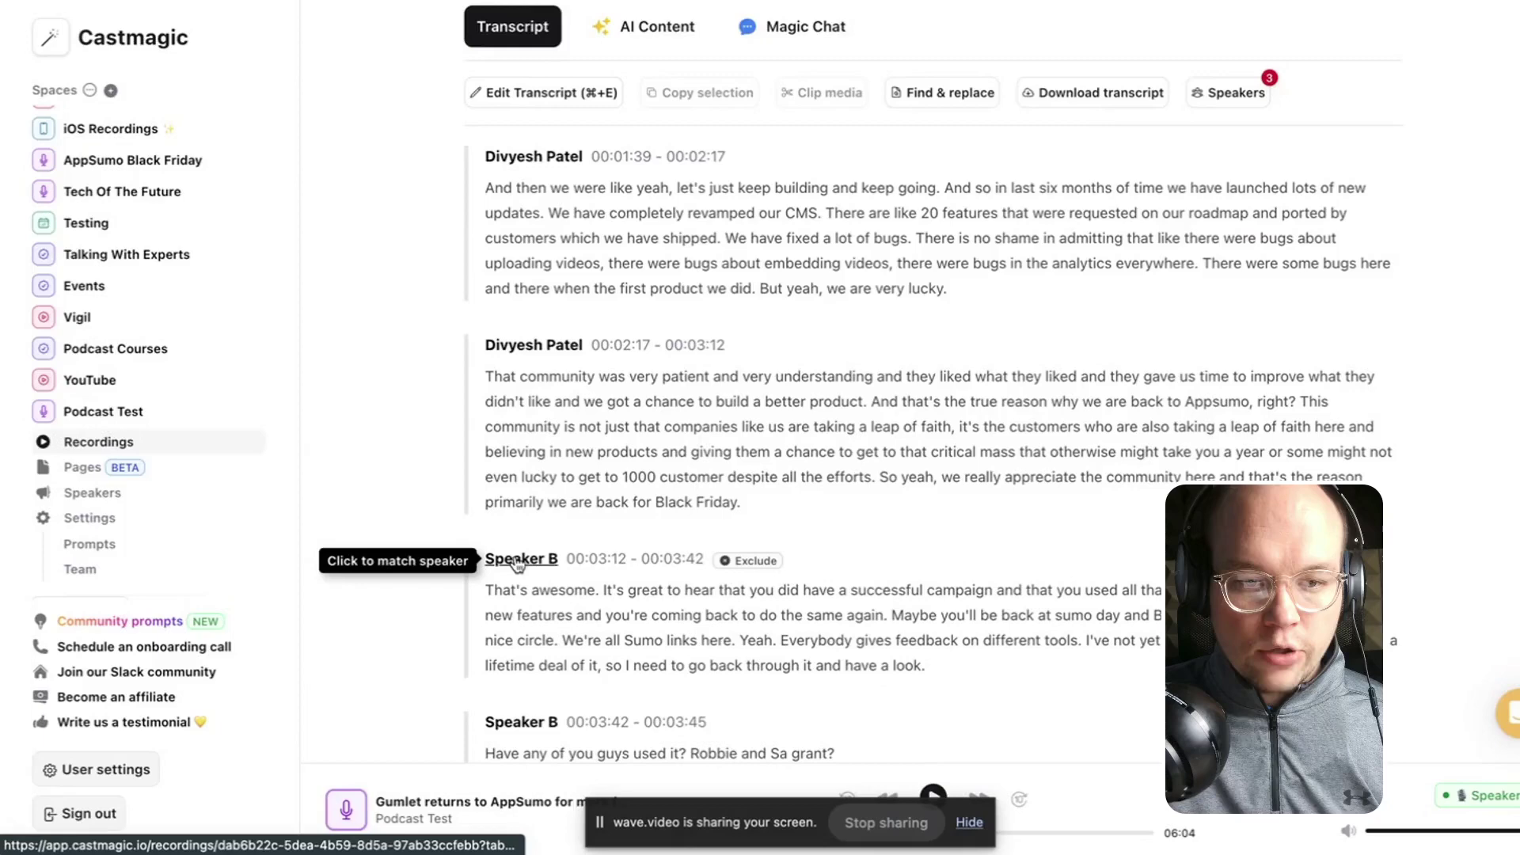
Assign Speaker B to an existing speaker name with the Host role.
{"action": "left_click", "coordinate": [513, 561]}
{"action": "left_click", "coordinate": [560, 418]}
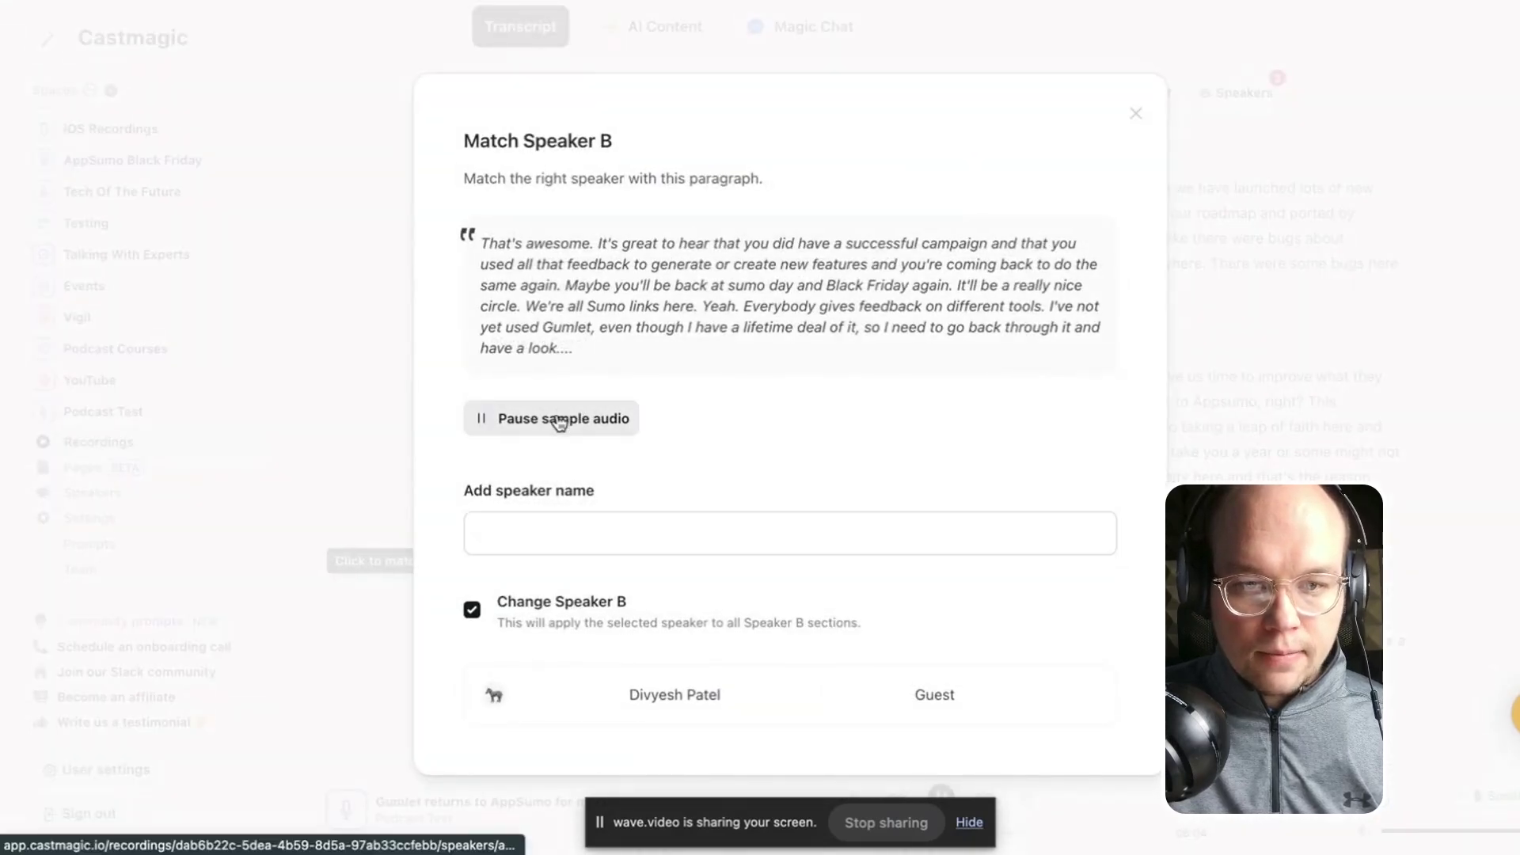
{"action": "left_click", "coordinate": [561, 417]}
{"action": "left_click", "coordinate": [567, 522]}
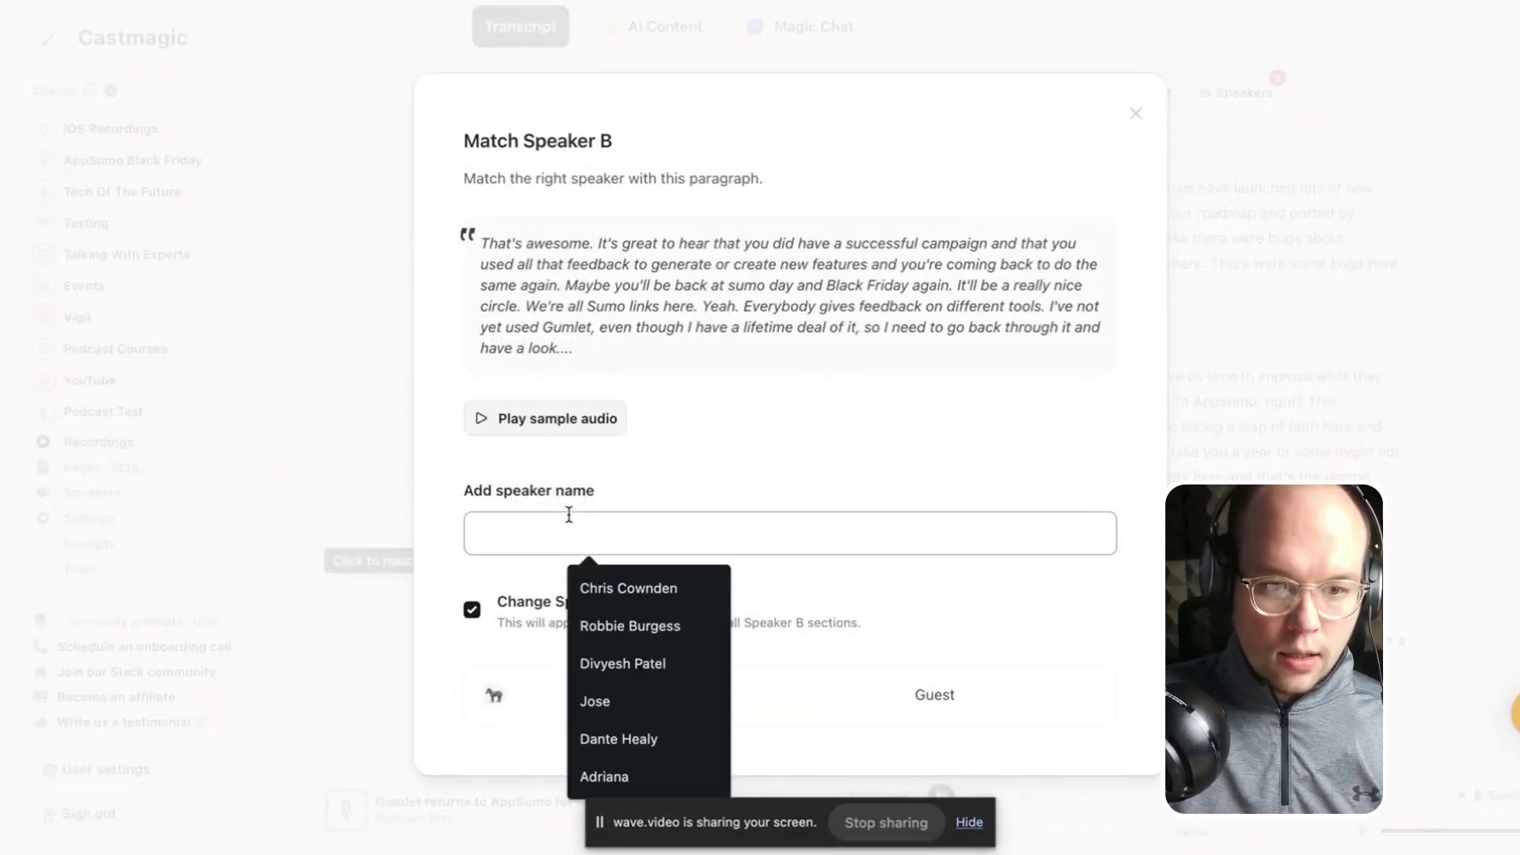
{"action": "left_click", "coordinate": [658, 604]}
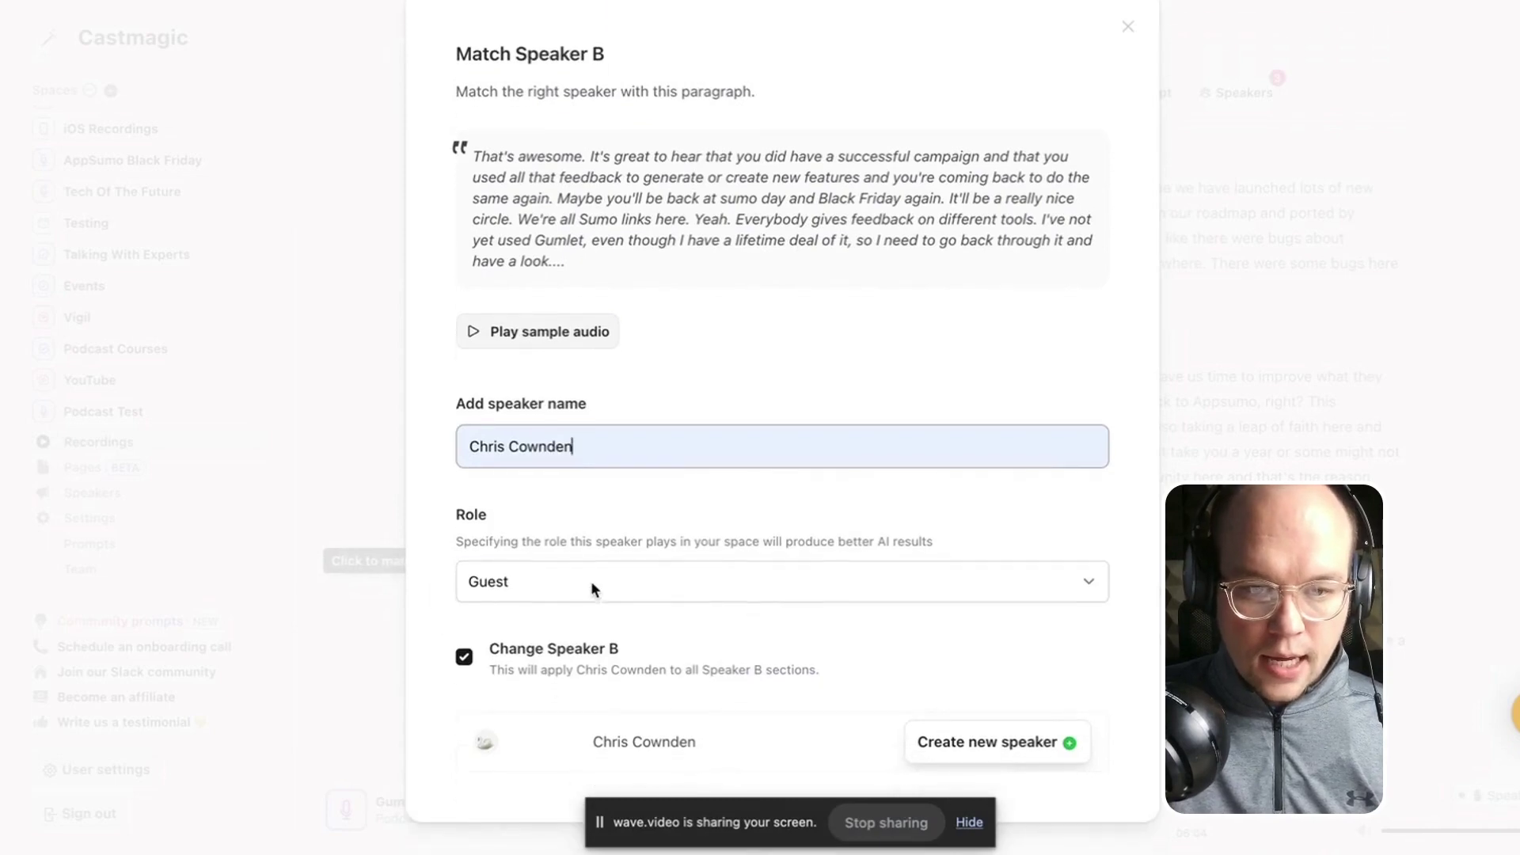
{"action": "left_click", "coordinate": [591, 581]}
{"action": "left_click", "coordinate": [584, 607]}
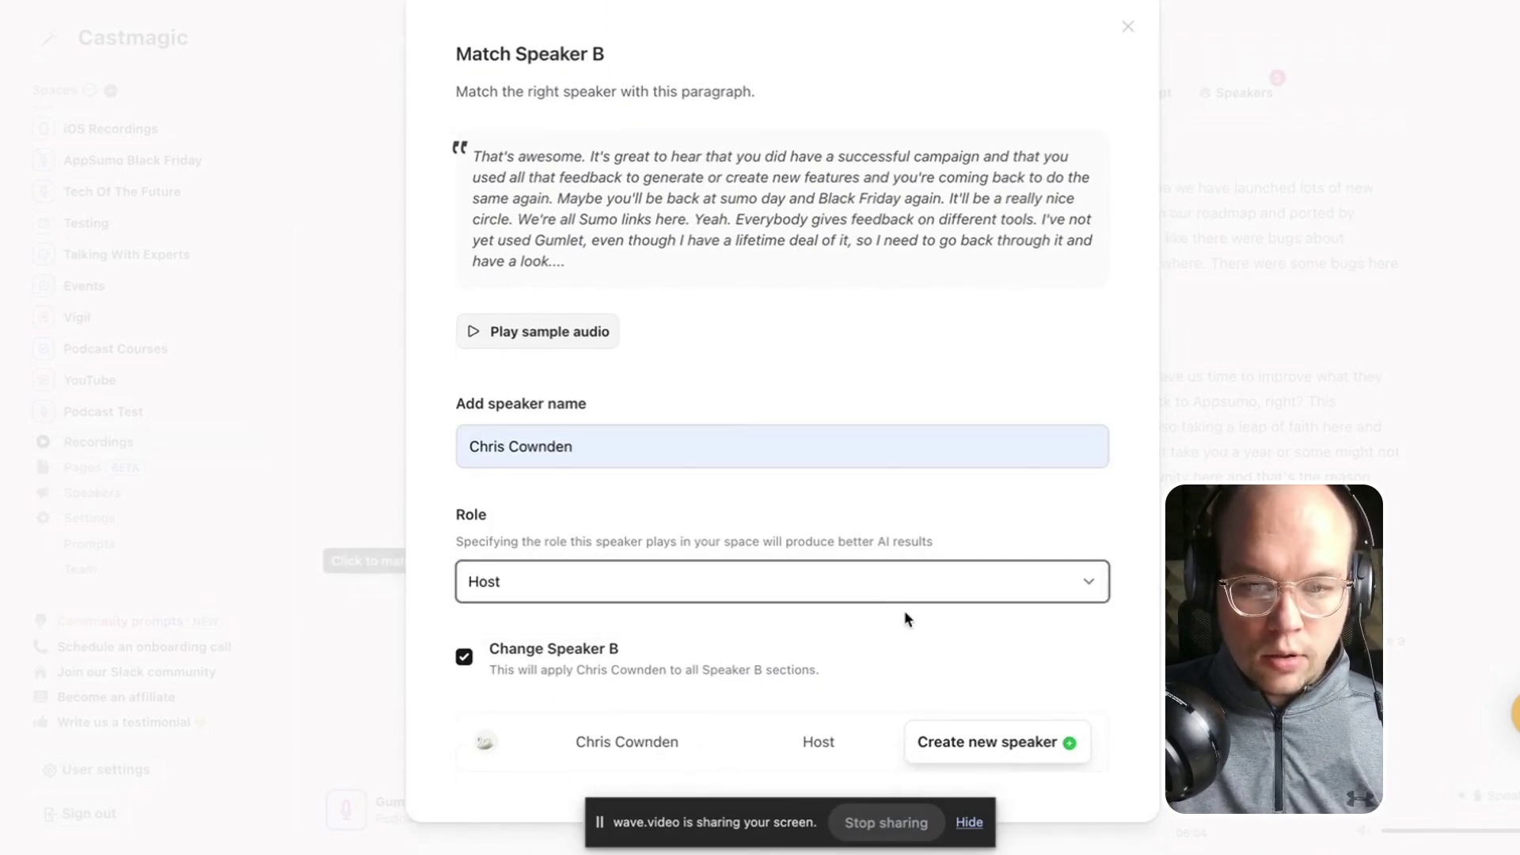
{"action": "left_click", "coordinate": [1003, 749]}
{"action": "scroll", "coordinate": [855, 580], "scroll_direction": "down", "scroll_amount": 5}
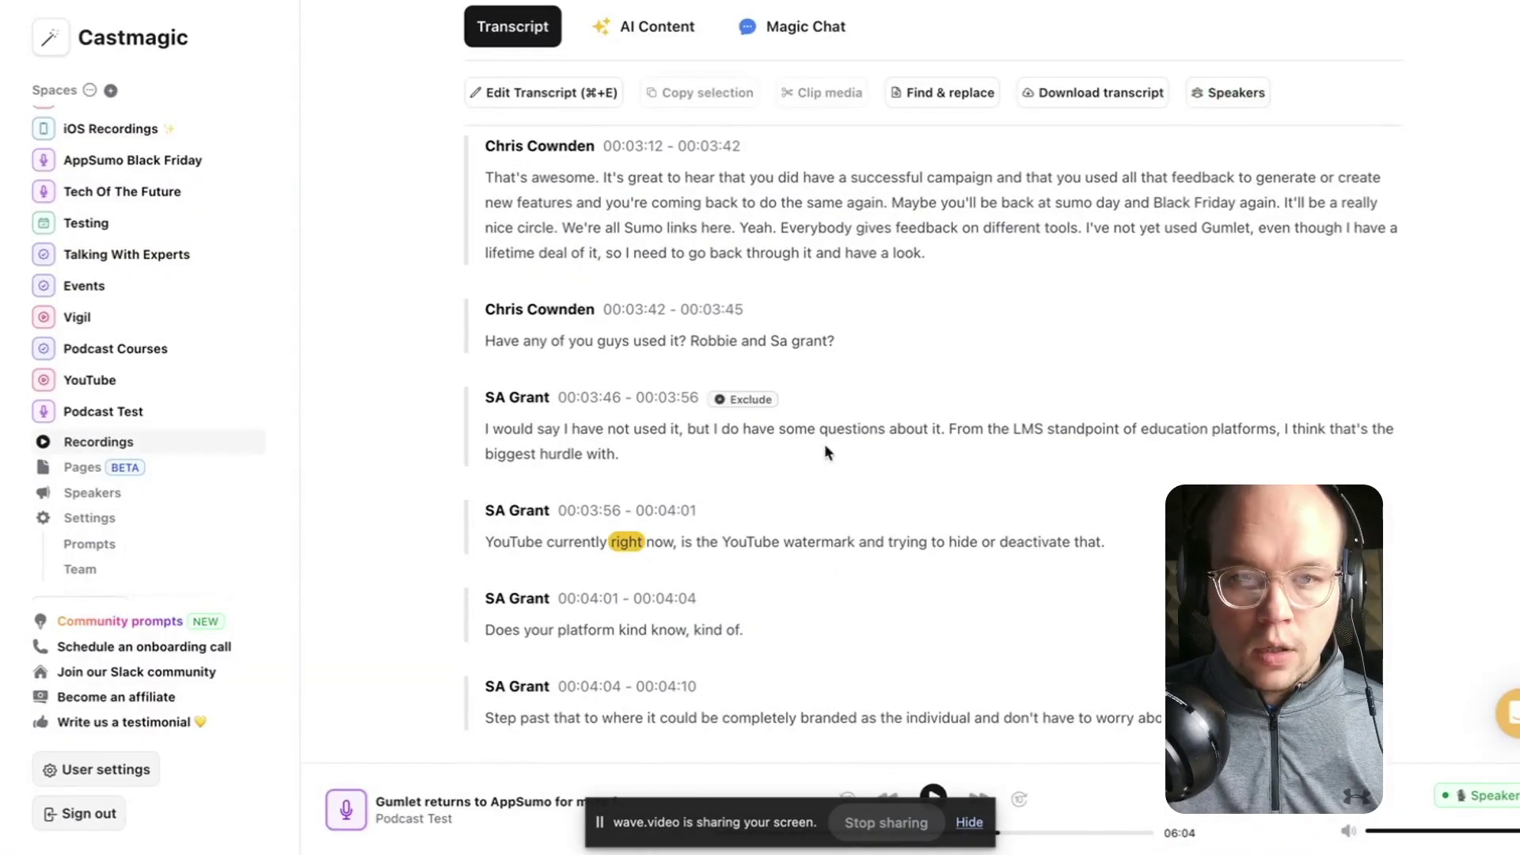
{"action": "scroll", "coordinate": [824, 448], "scroll_direction": "up", "scroll_amount": 6}
{"action": "scroll", "coordinate": [662, 229], "scroll_direction": "up", "scroll_amount": 5}
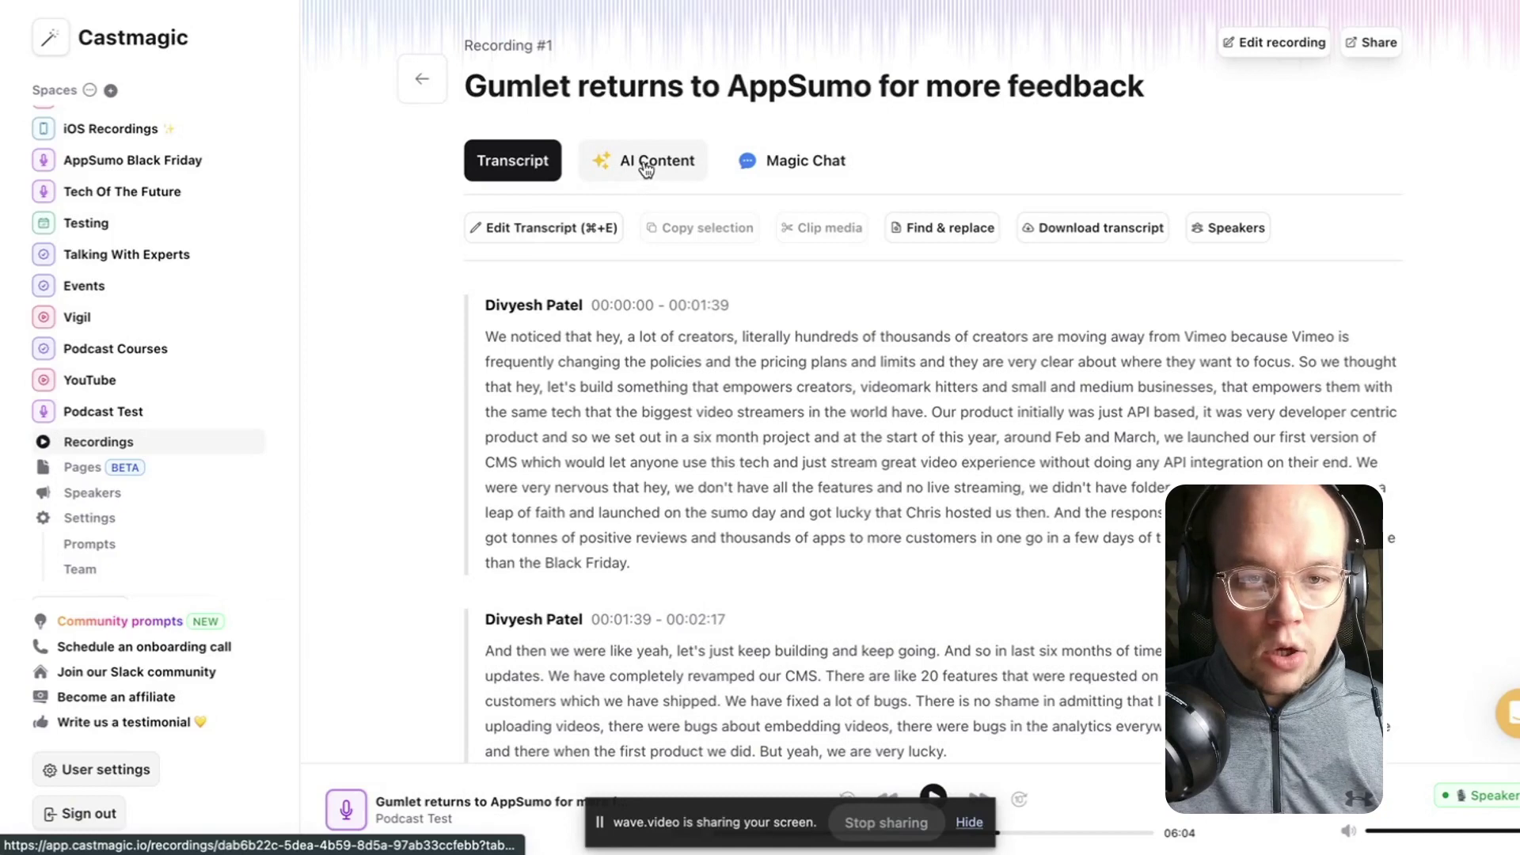
Review the generated titles, keywords, speaker bios, newsletter and social posts in AI Content.
{"action": "left_click", "coordinate": [667, 174]}
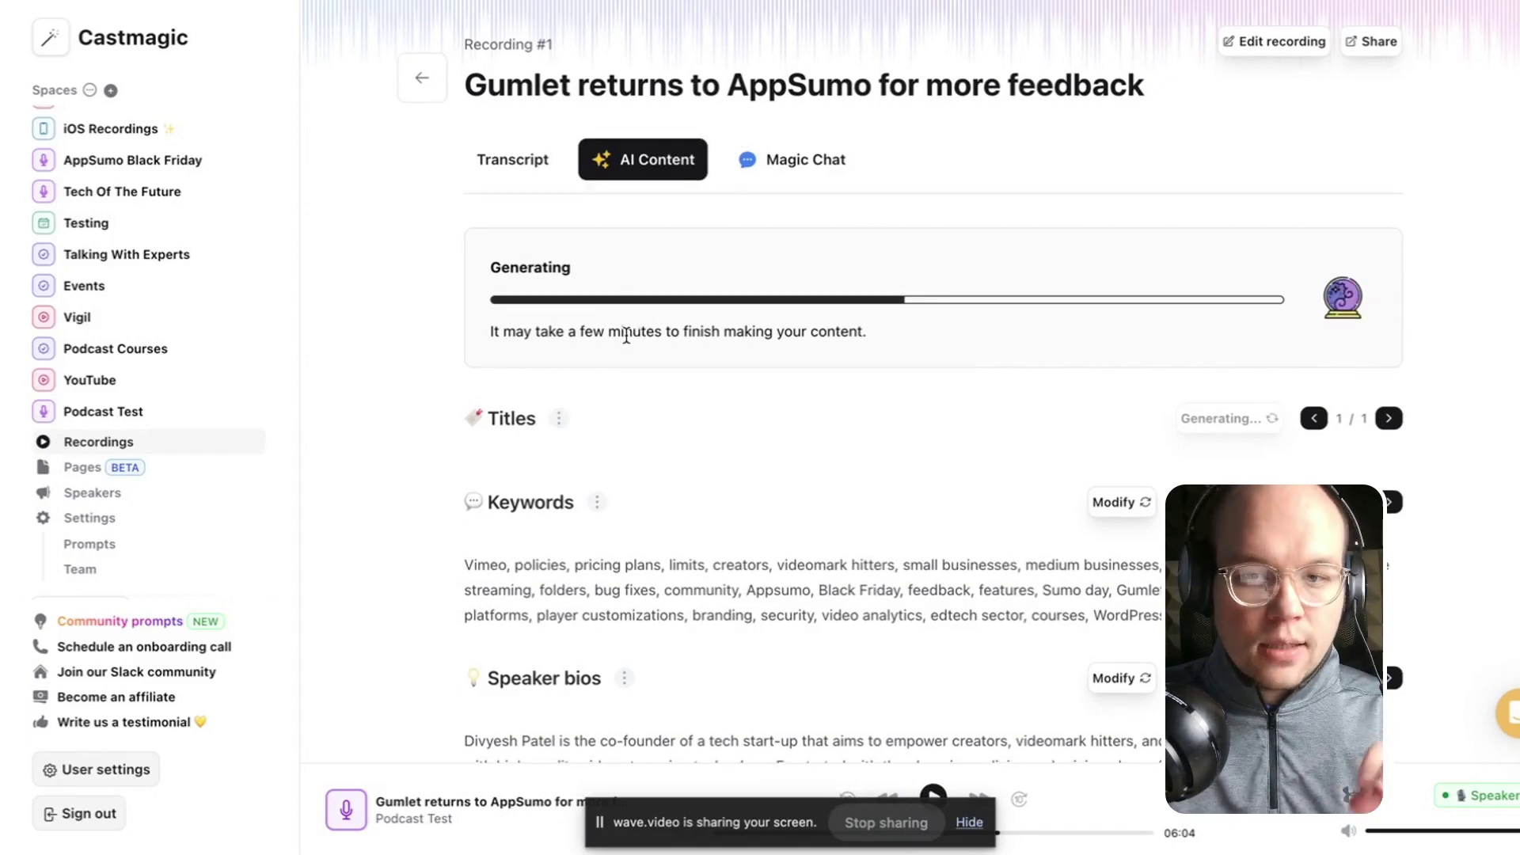
{"action": "scroll", "coordinate": [625, 334], "scroll_direction": "down", "scroll_amount": 1}
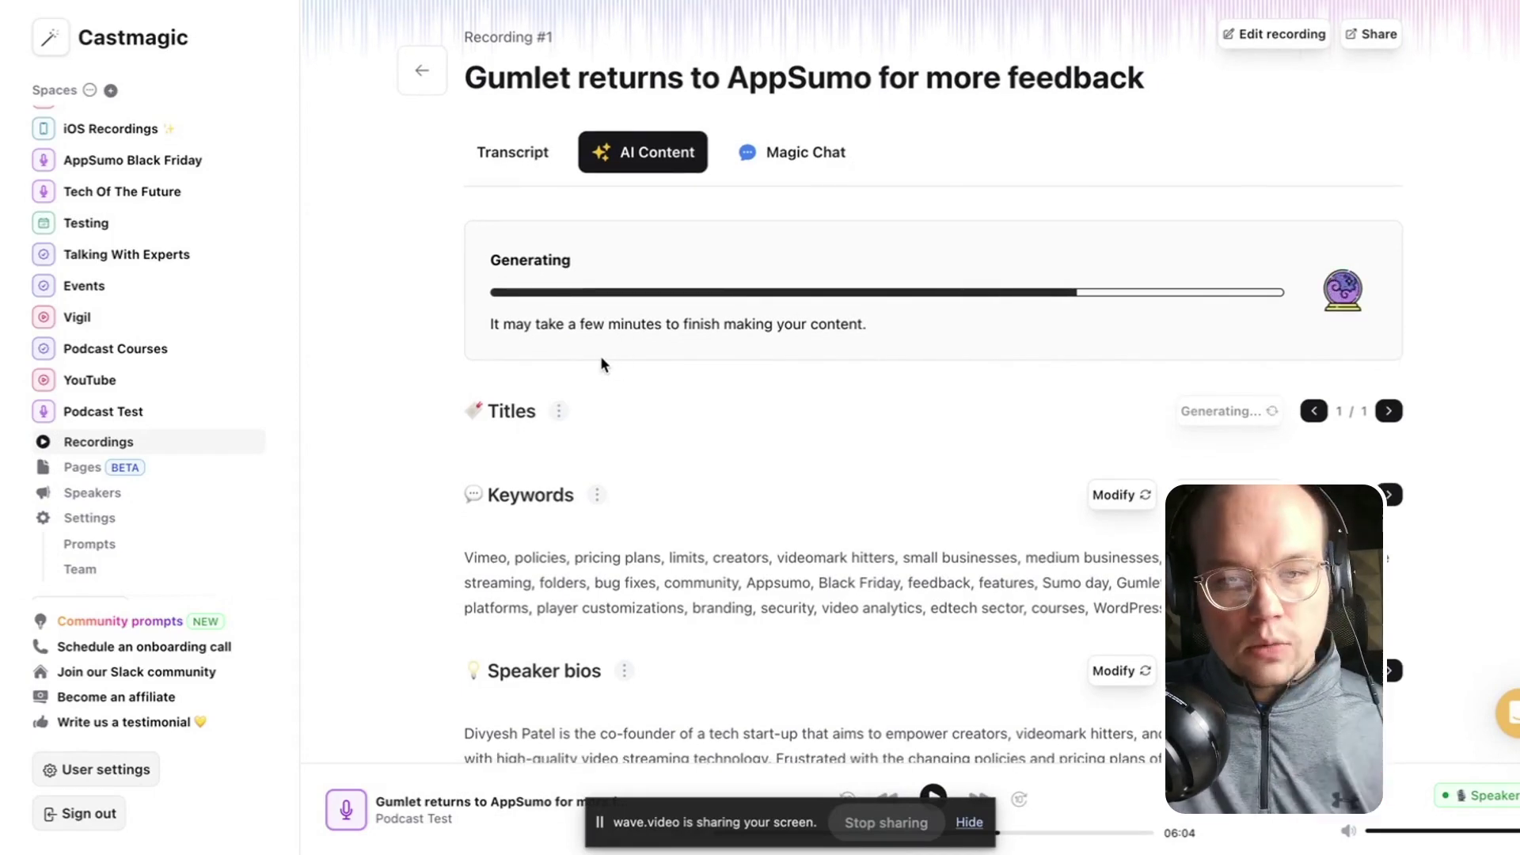
{"action": "scroll", "coordinate": [605, 358], "scroll_direction": "down", "scroll_amount": 3}
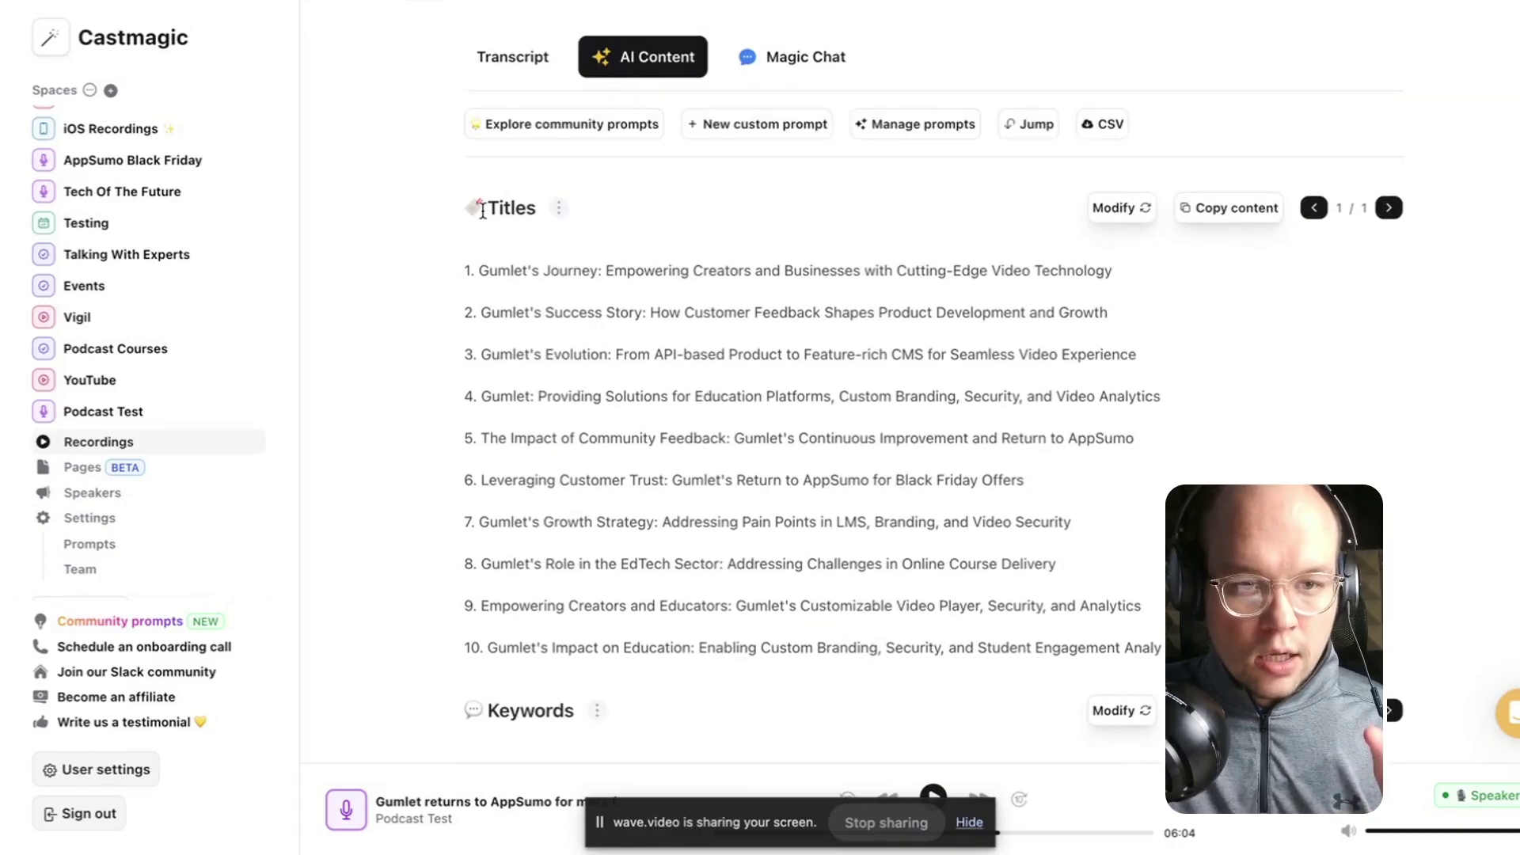
{"action": "double_click", "coordinate": [484, 209]}
{"action": "scroll", "coordinate": [584, 407], "scroll_direction": "down", "scroll_amount": 5}
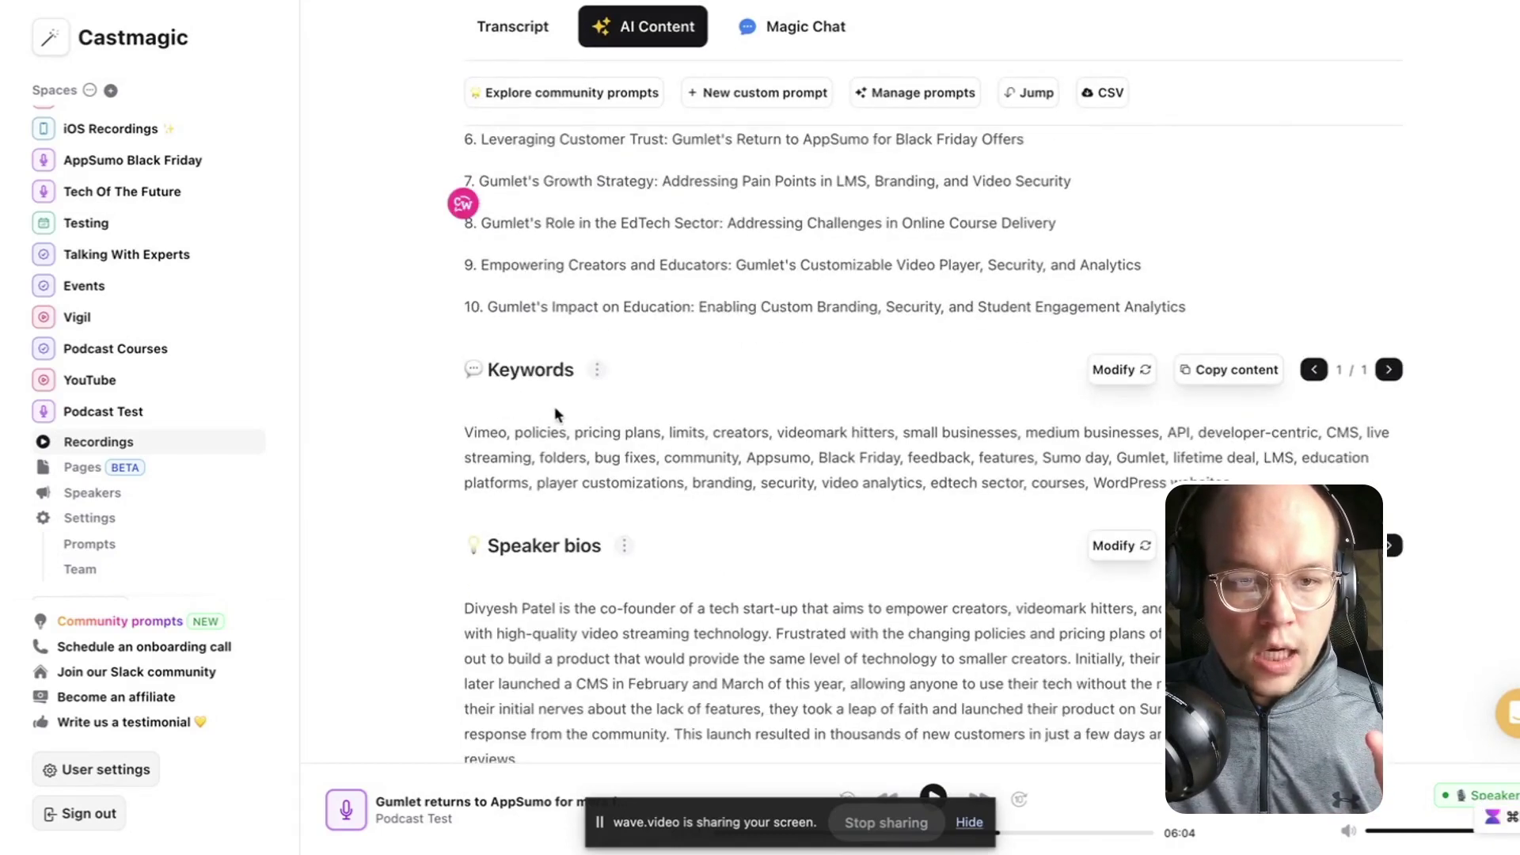
{"action": "scroll", "coordinate": [556, 413], "scroll_direction": "down", "scroll_amount": 4}
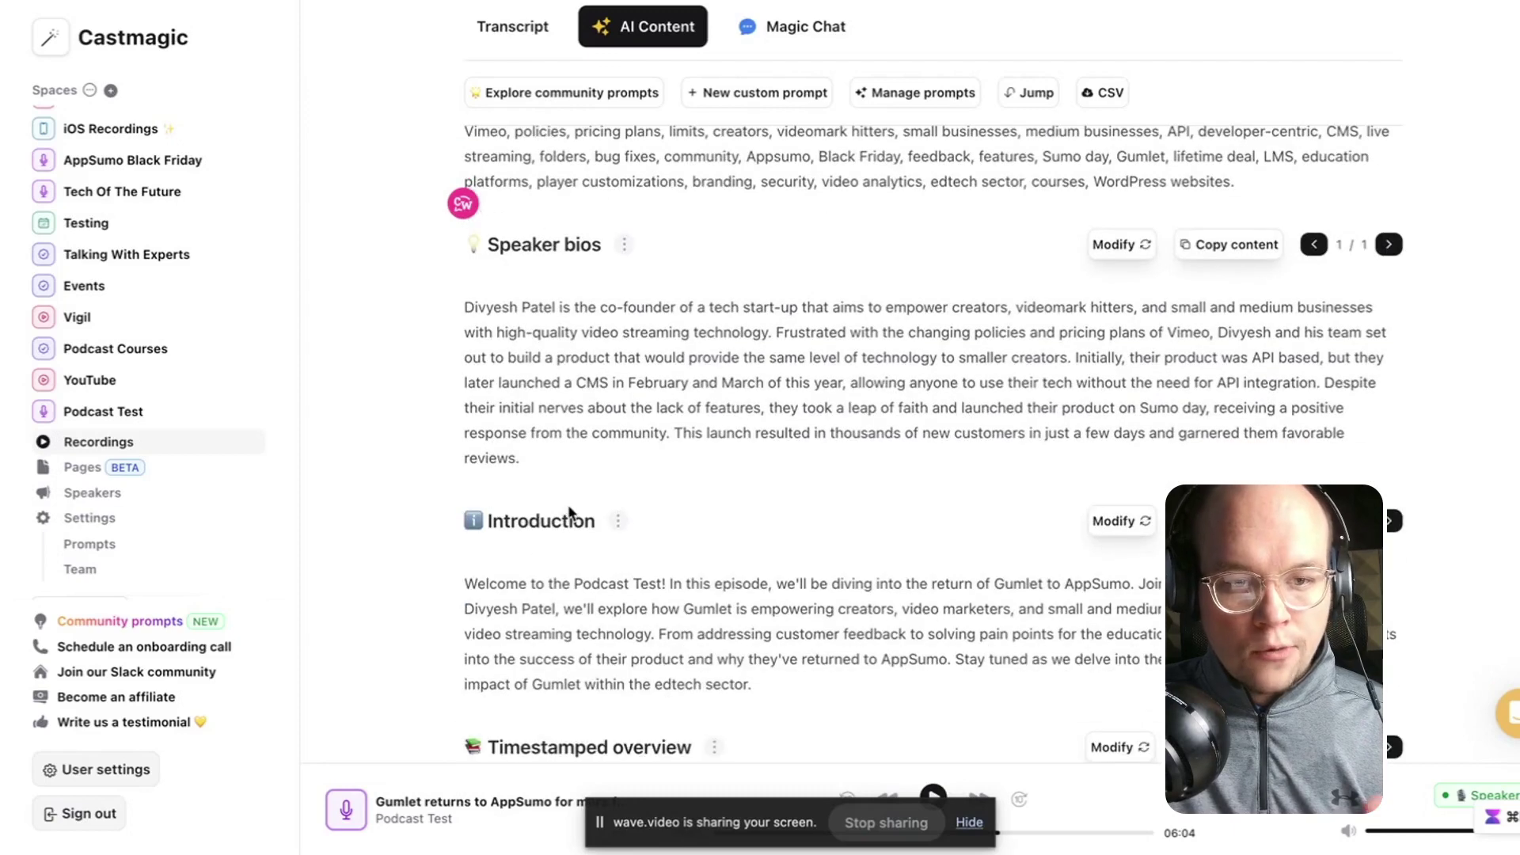
{"action": "scroll", "coordinate": [568, 511], "scroll_direction": "down", "scroll_amount": 5}
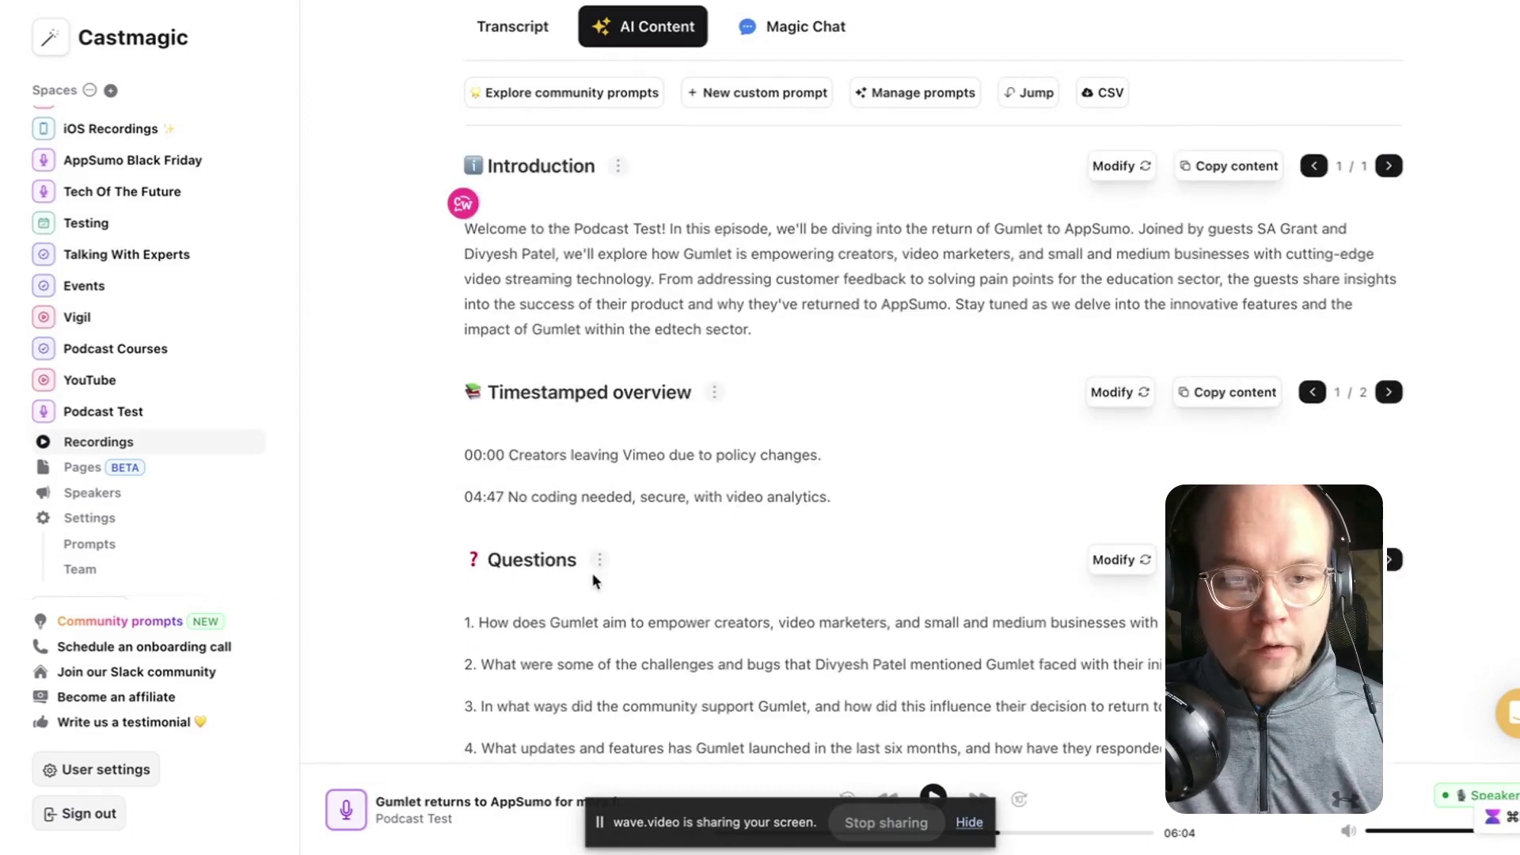
{"action": "scroll", "coordinate": [594, 580], "scroll_direction": "down", "scroll_amount": 7}
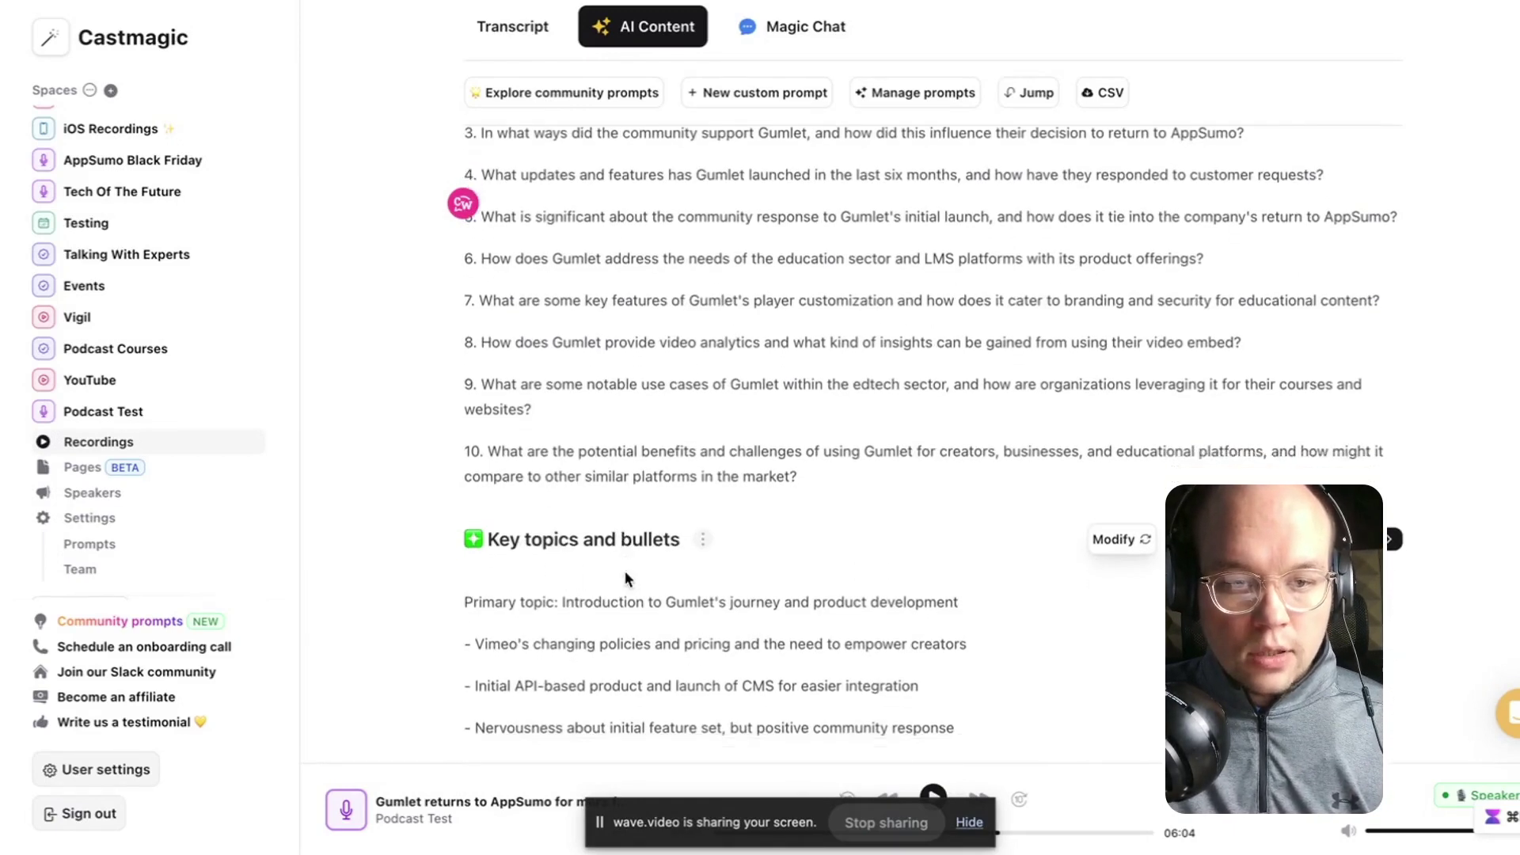
{"action": "scroll", "coordinate": [625, 572], "scroll_direction": "down", "scroll_amount": 11}
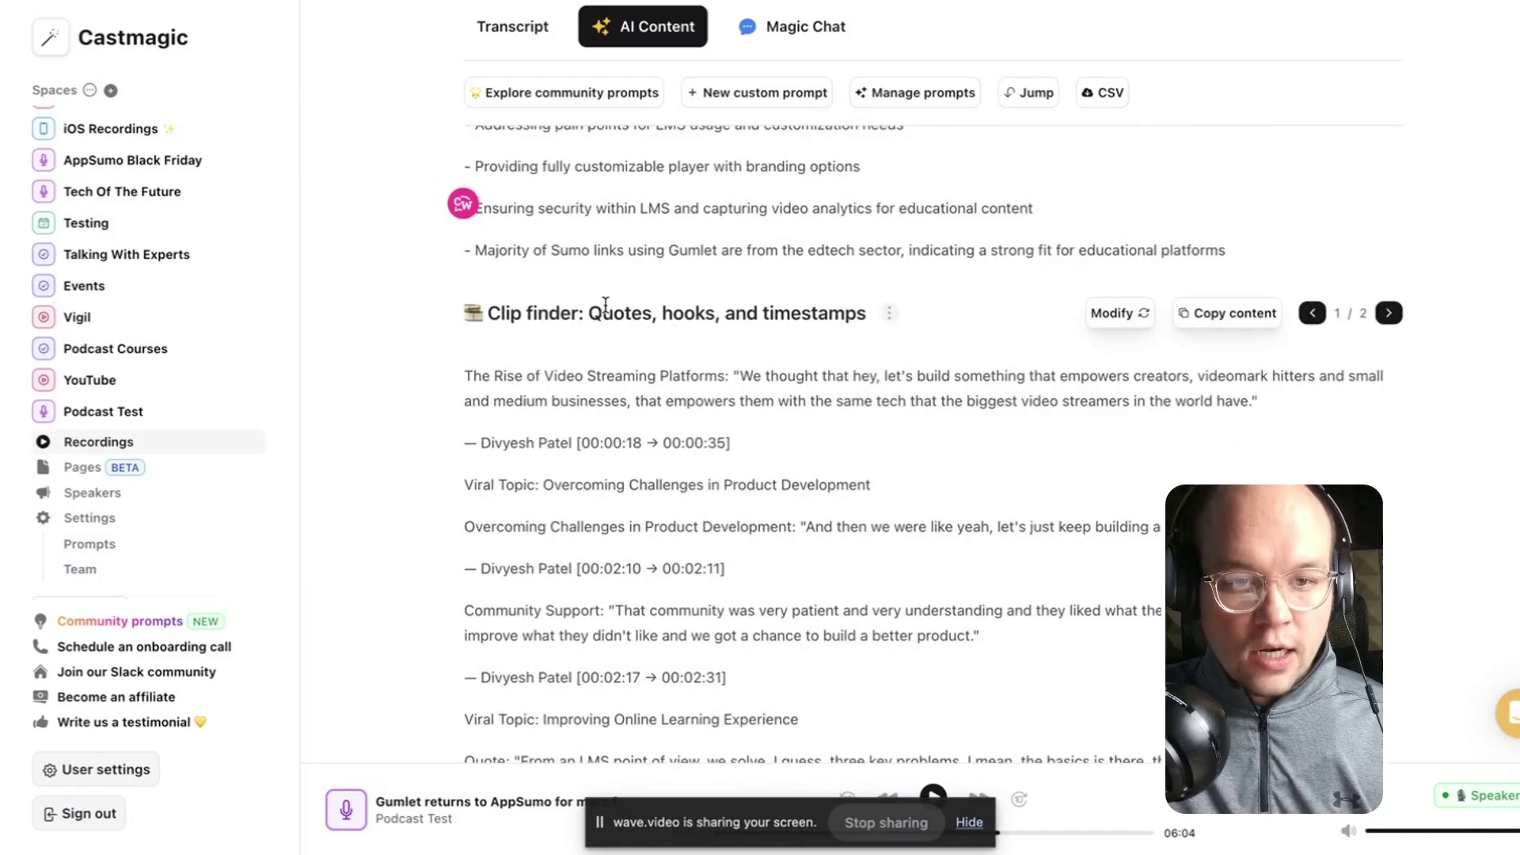
{"action": "scroll", "coordinate": [834, 340], "scroll_direction": "down", "scroll_amount": 8}
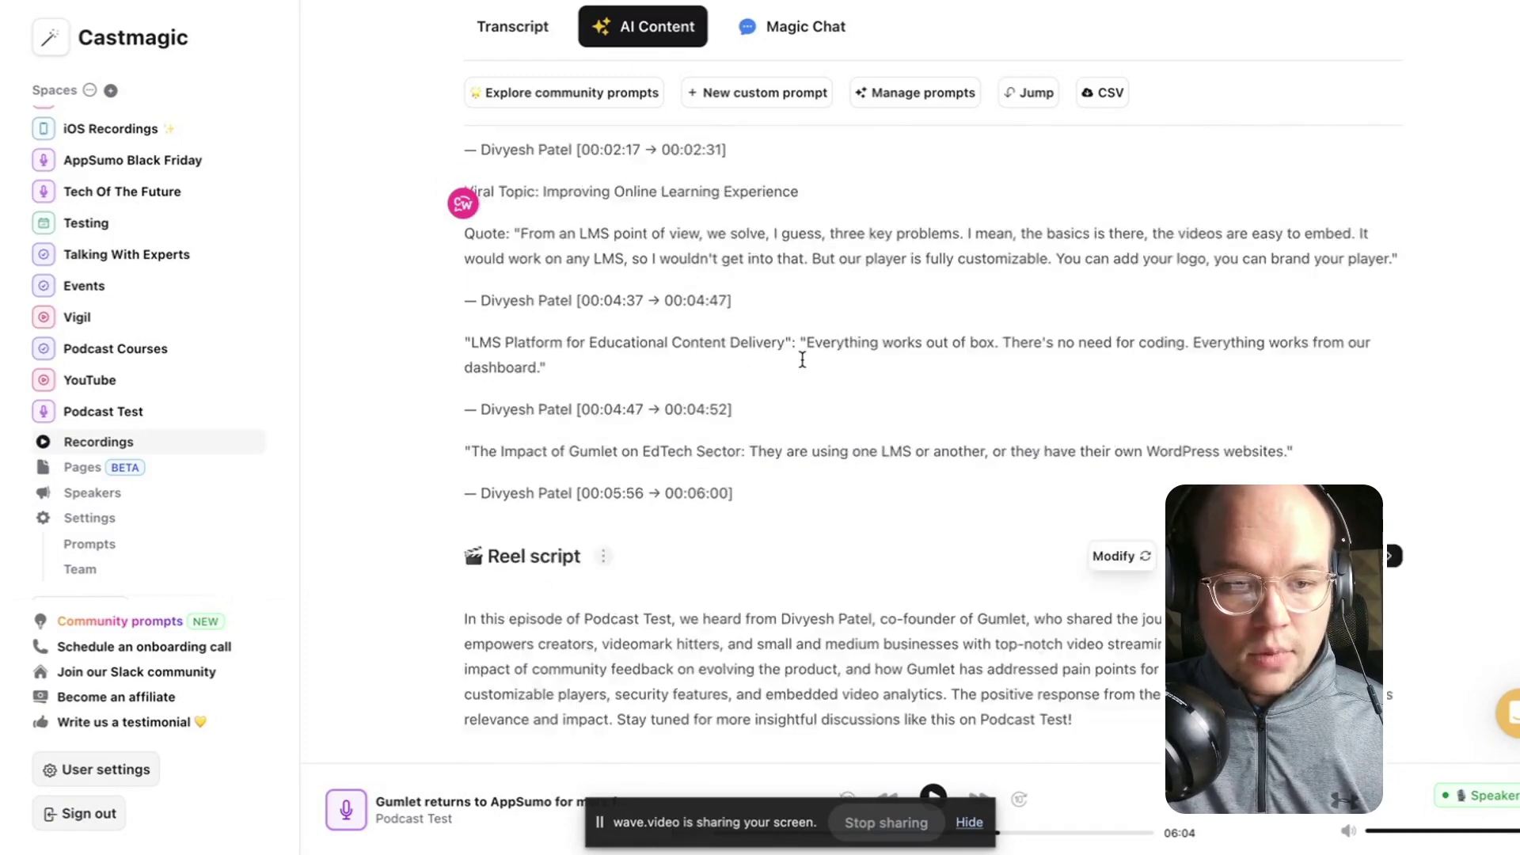
{"action": "scroll", "coordinate": [554, 462], "scroll_direction": "down", "scroll_amount": 3}
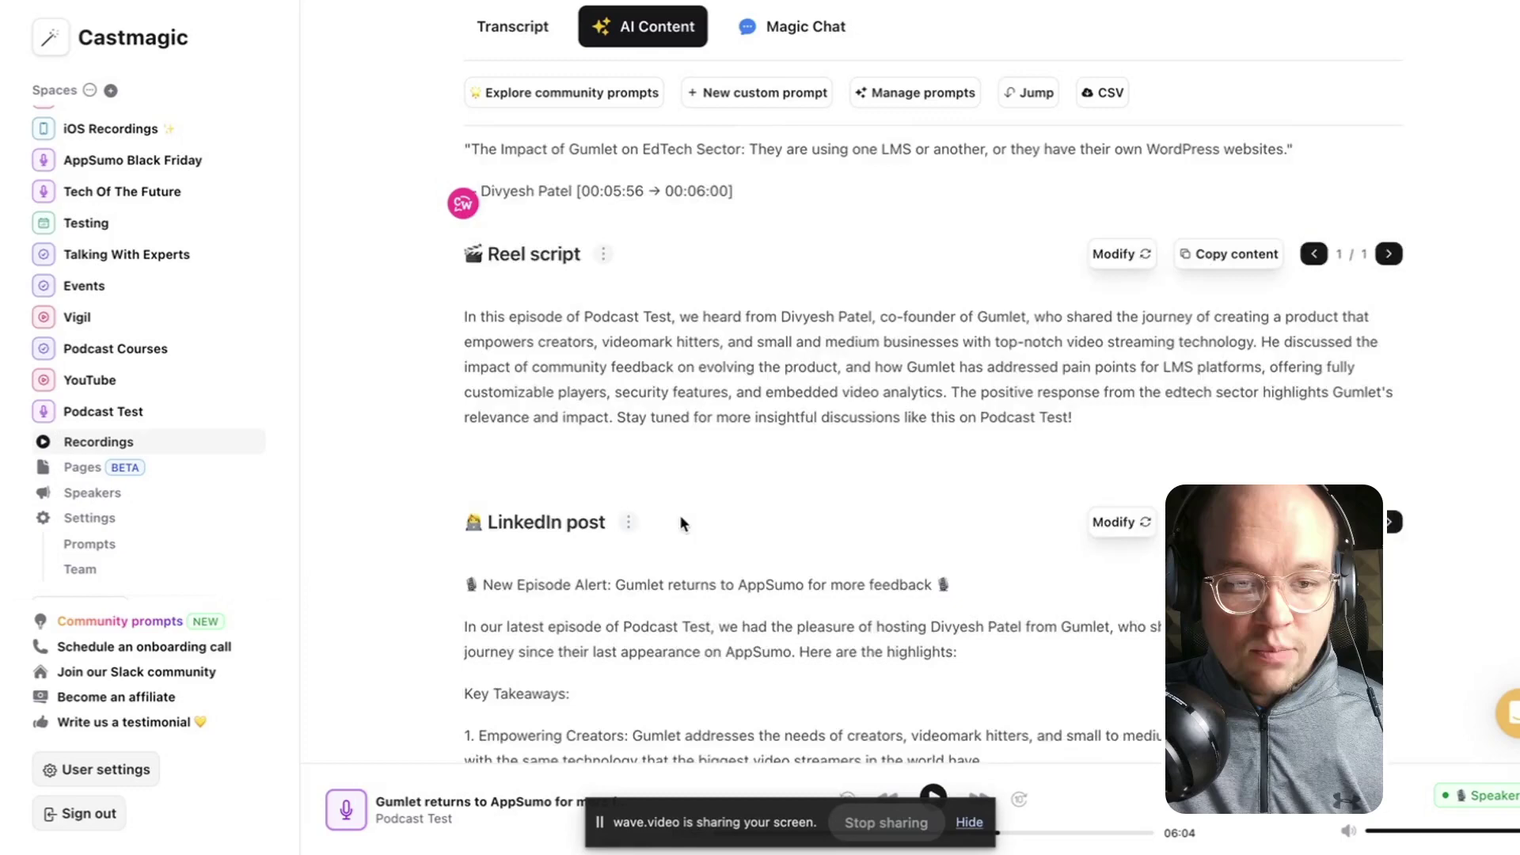
{"action": "scroll", "coordinate": [679, 518], "scroll_direction": "down", "scroll_amount": 7}
{"action": "scroll", "coordinate": [566, 475], "scroll_direction": "down", "scroll_amount": 13}
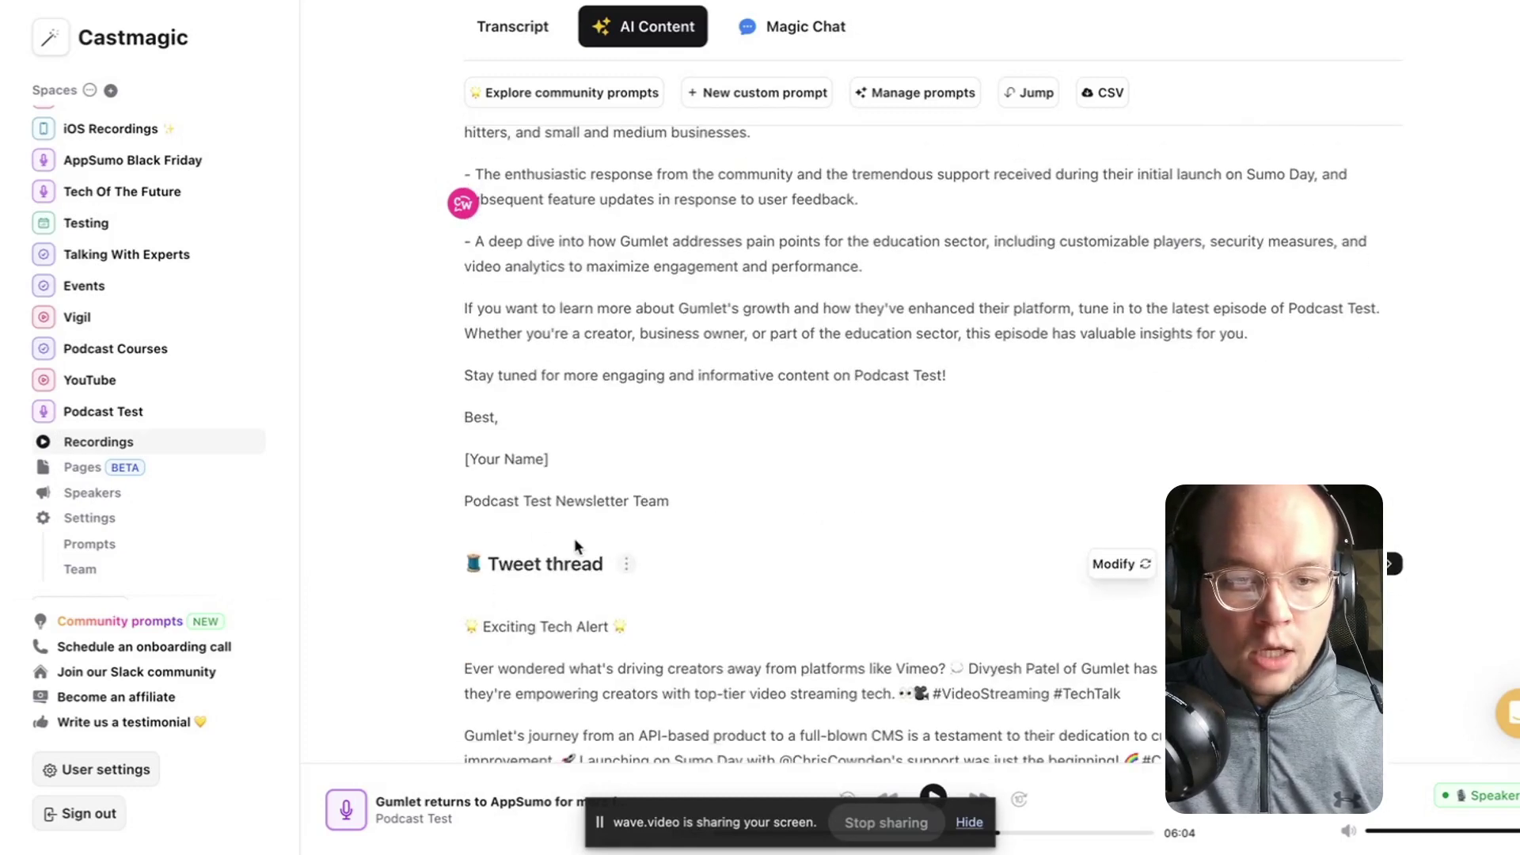
{"action": "scroll", "coordinate": [586, 538], "scroll_direction": "down", "scroll_amount": 6}
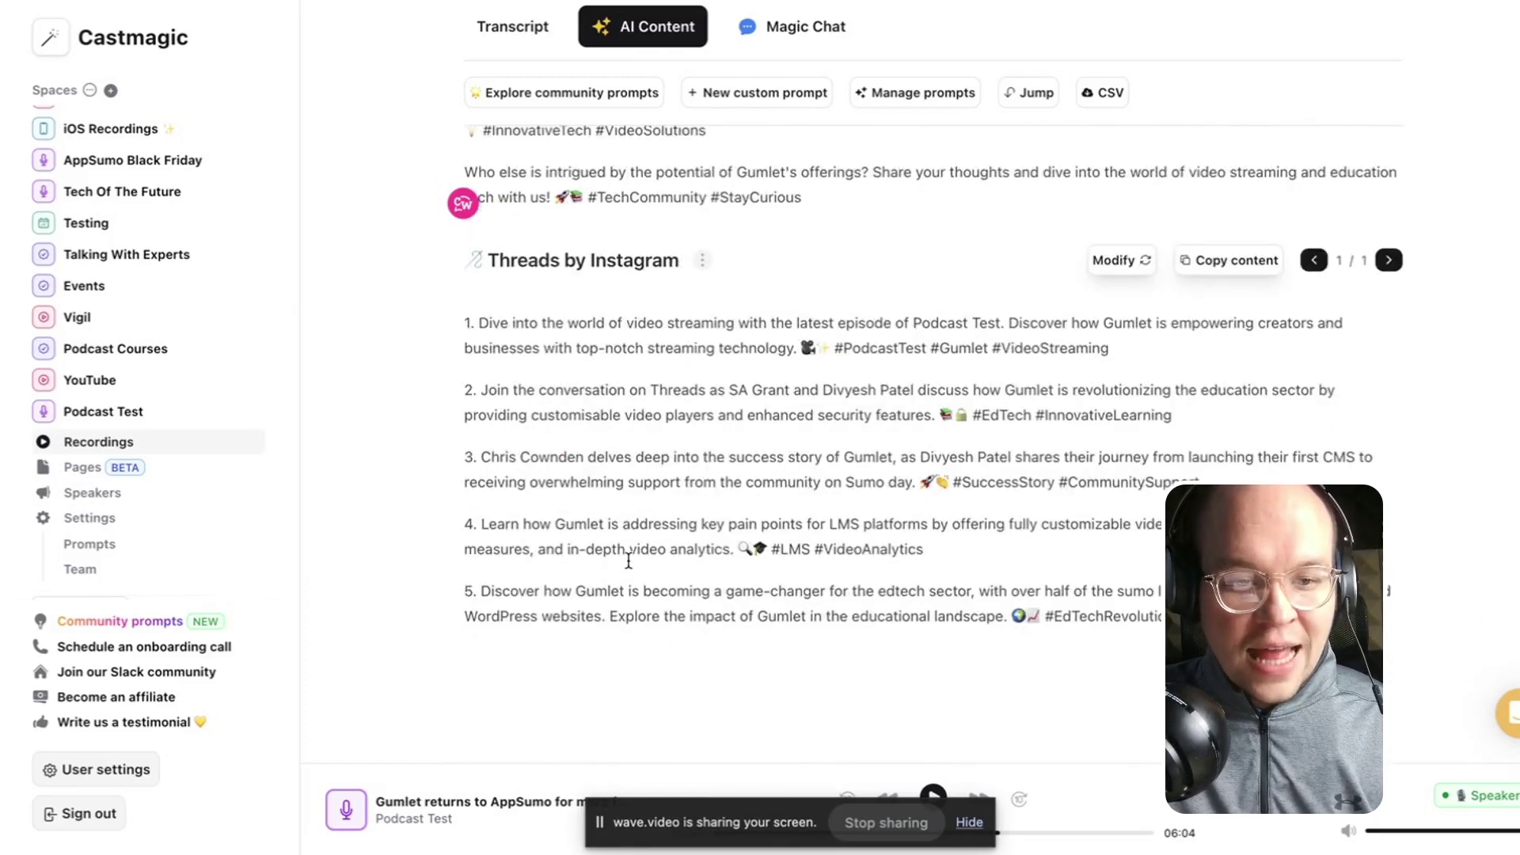
{"action": "scroll", "coordinate": [662, 440], "scroll_direction": "up", "scroll_amount": 20}
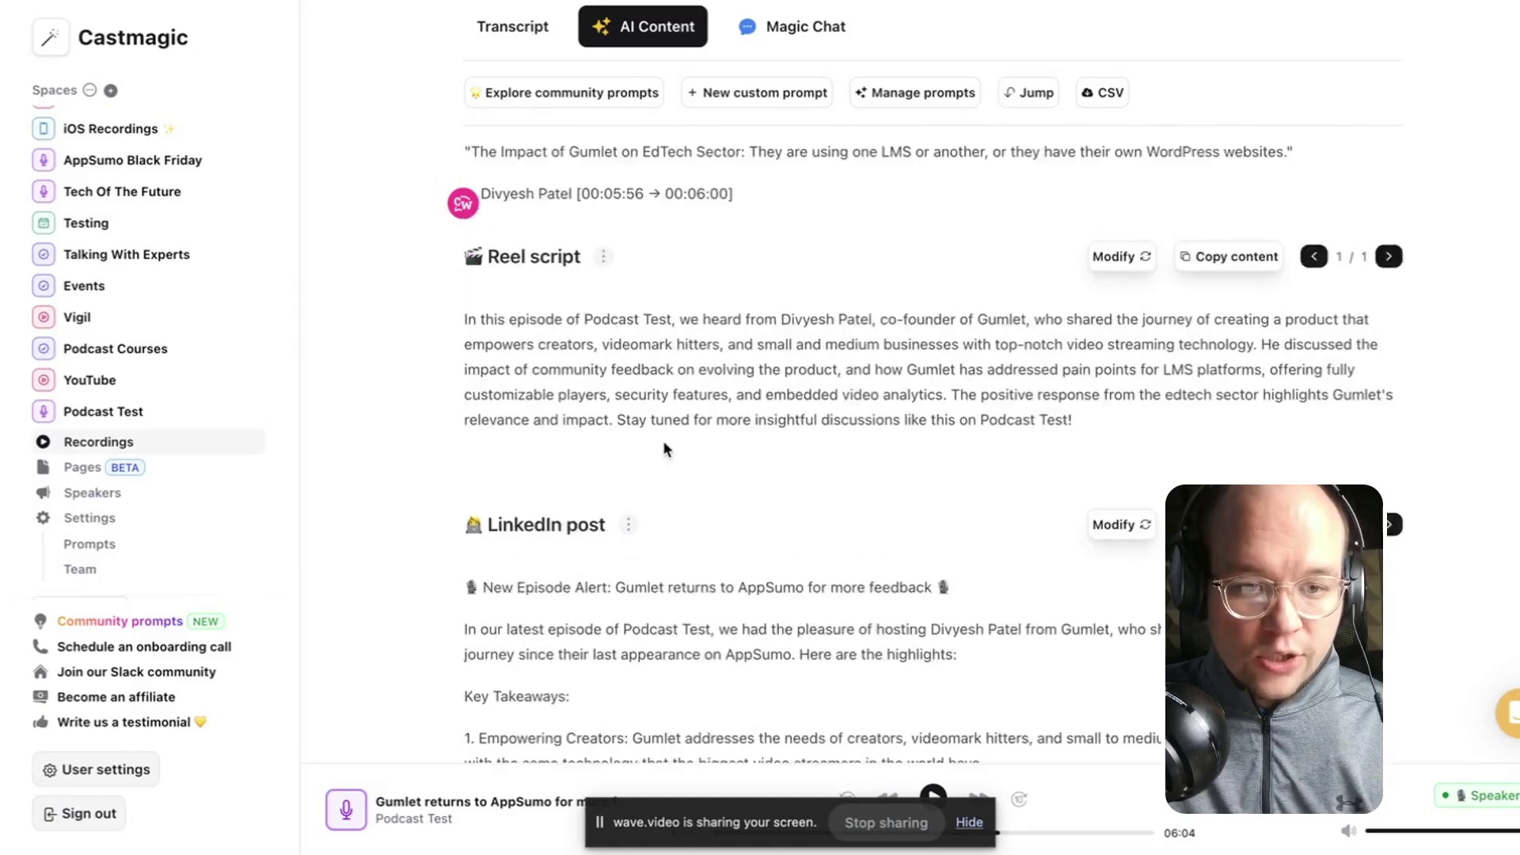
{"action": "scroll", "coordinate": [663, 440], "scroll_direction": "up", "scroll_amount": 20}
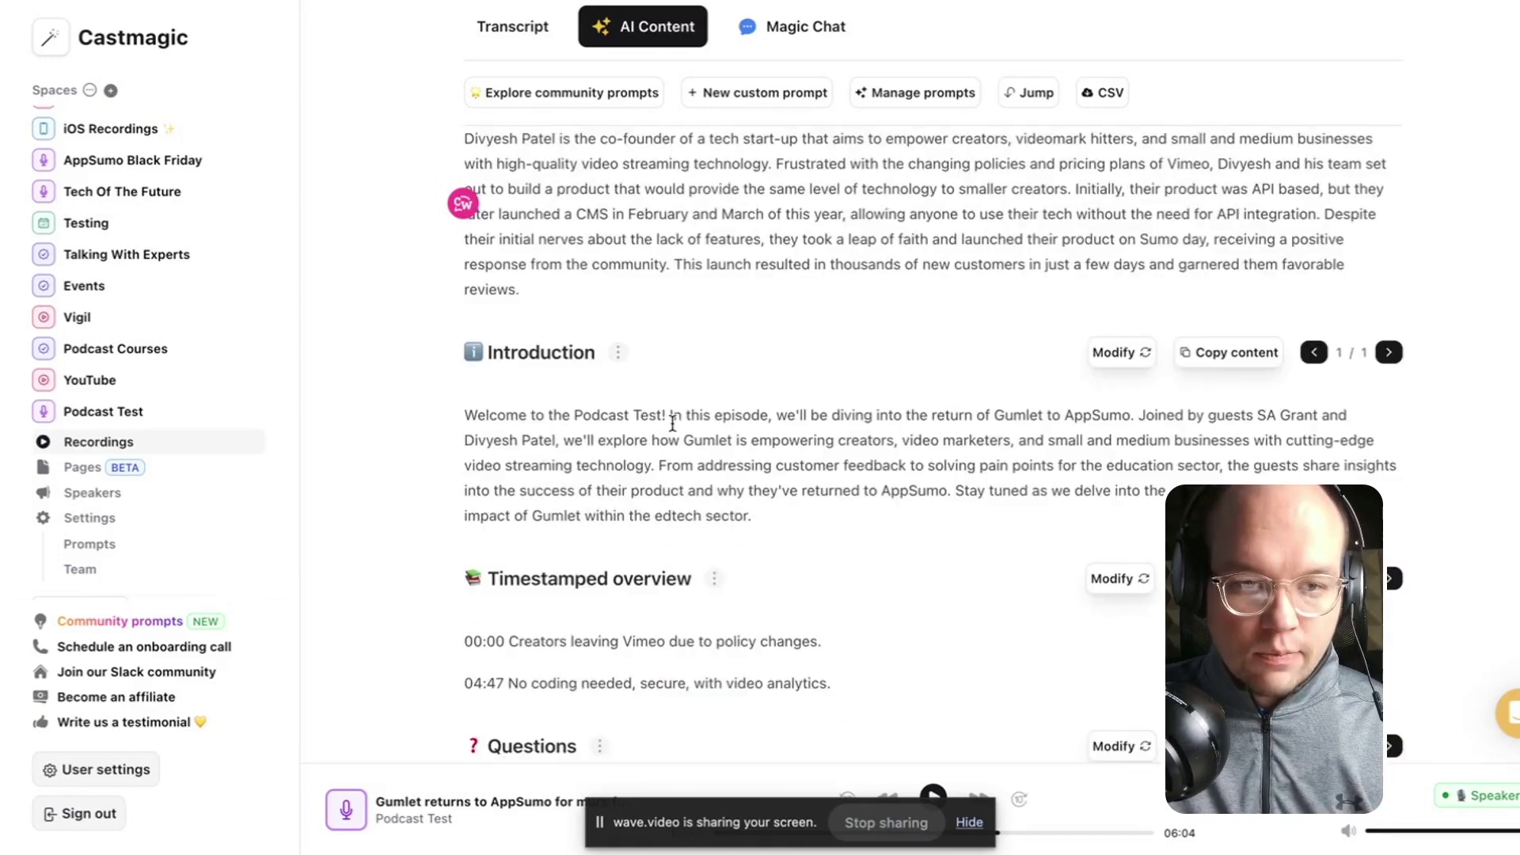
{"action": "scroll", "coordinate": [806, 424], "scroll_direction": "up", "scroll_amount": 7}
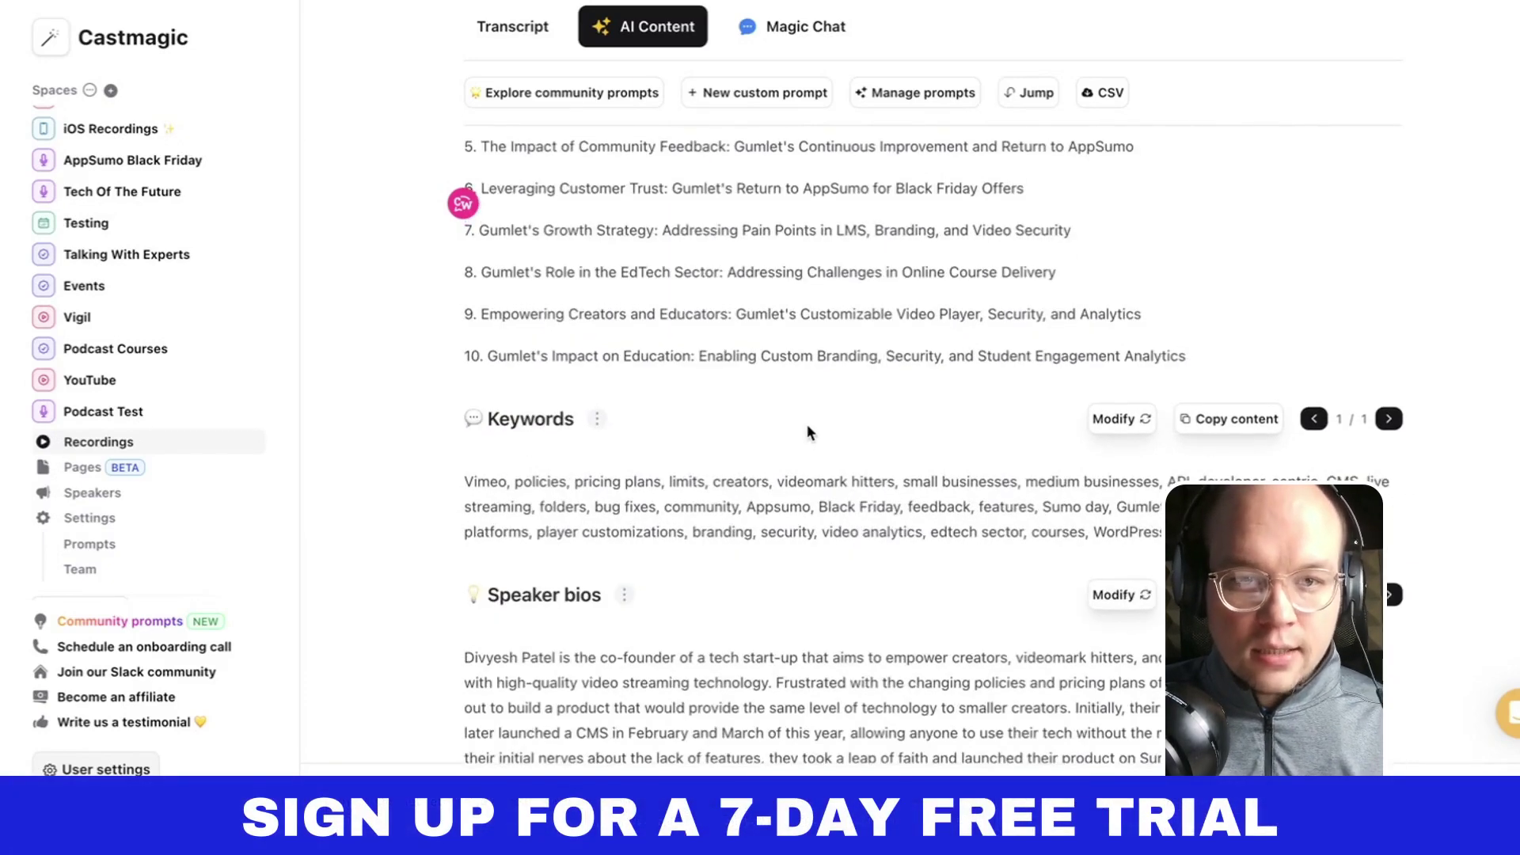
{"action": "scroll", "coordinate": [805, 424], "scroll_direction": "up", "scroll_amount": 5}
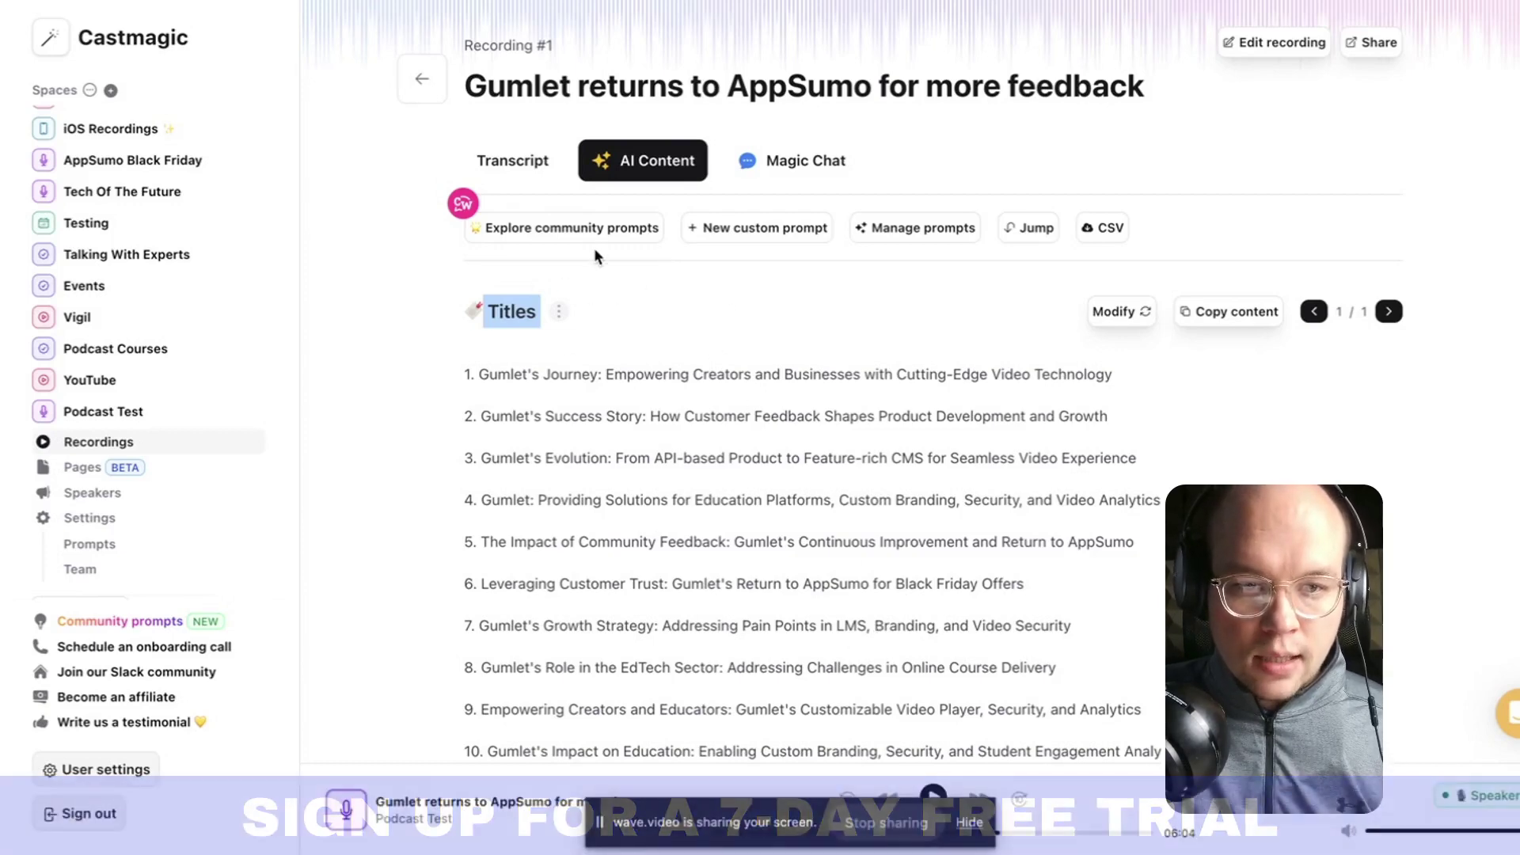
Browse the featured community prompts and add Custom Newsletter to the space.
{"action": "left_click", "coordinate": [604, 228]}
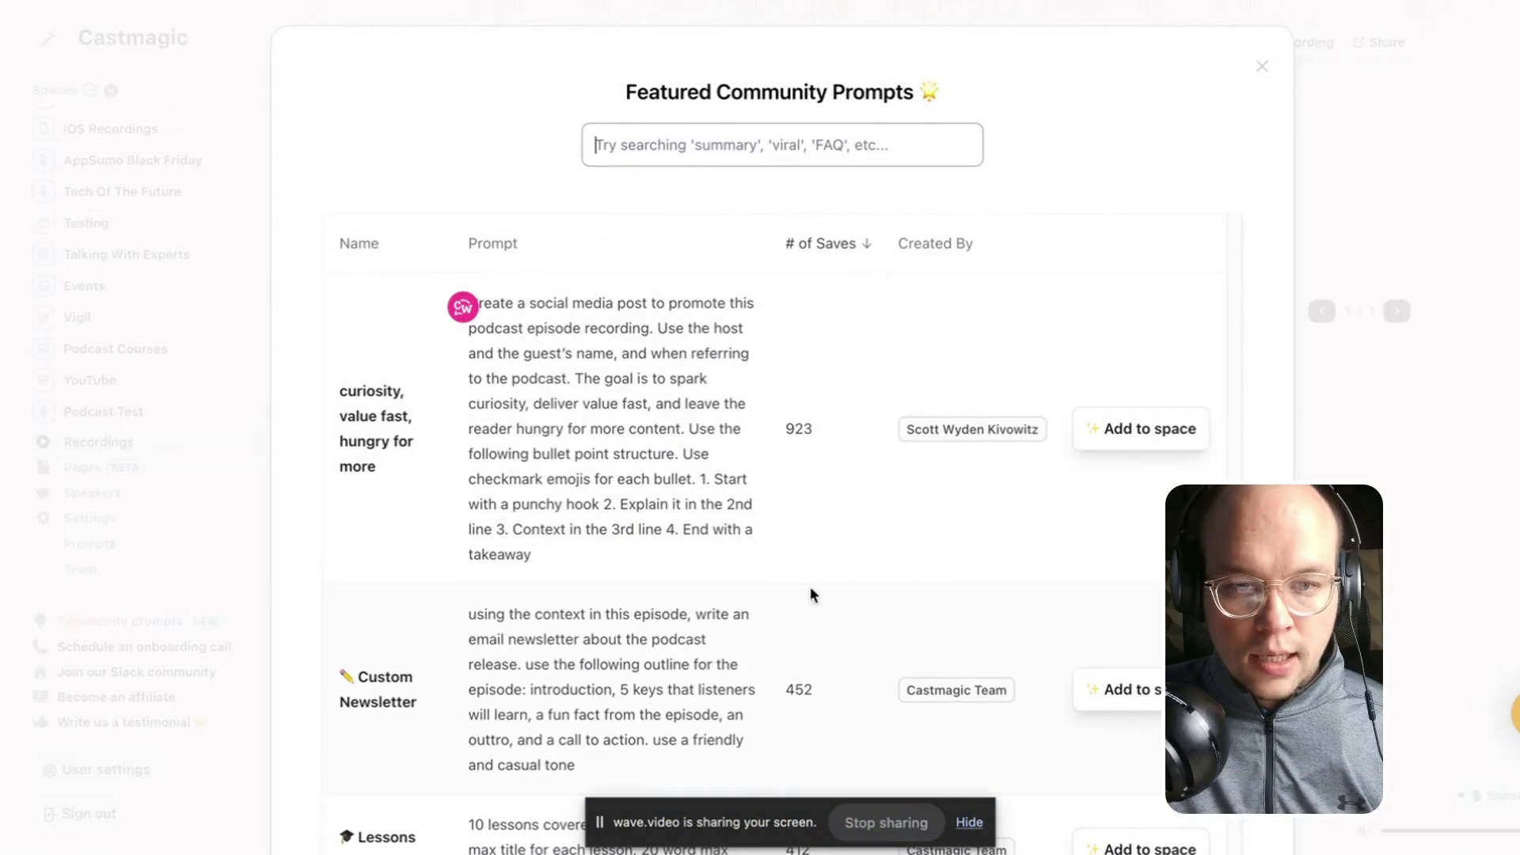
{"action": "scroll", "coordinate": [706, 590], "scroll_direction": "down", "scroll_amount": 2}
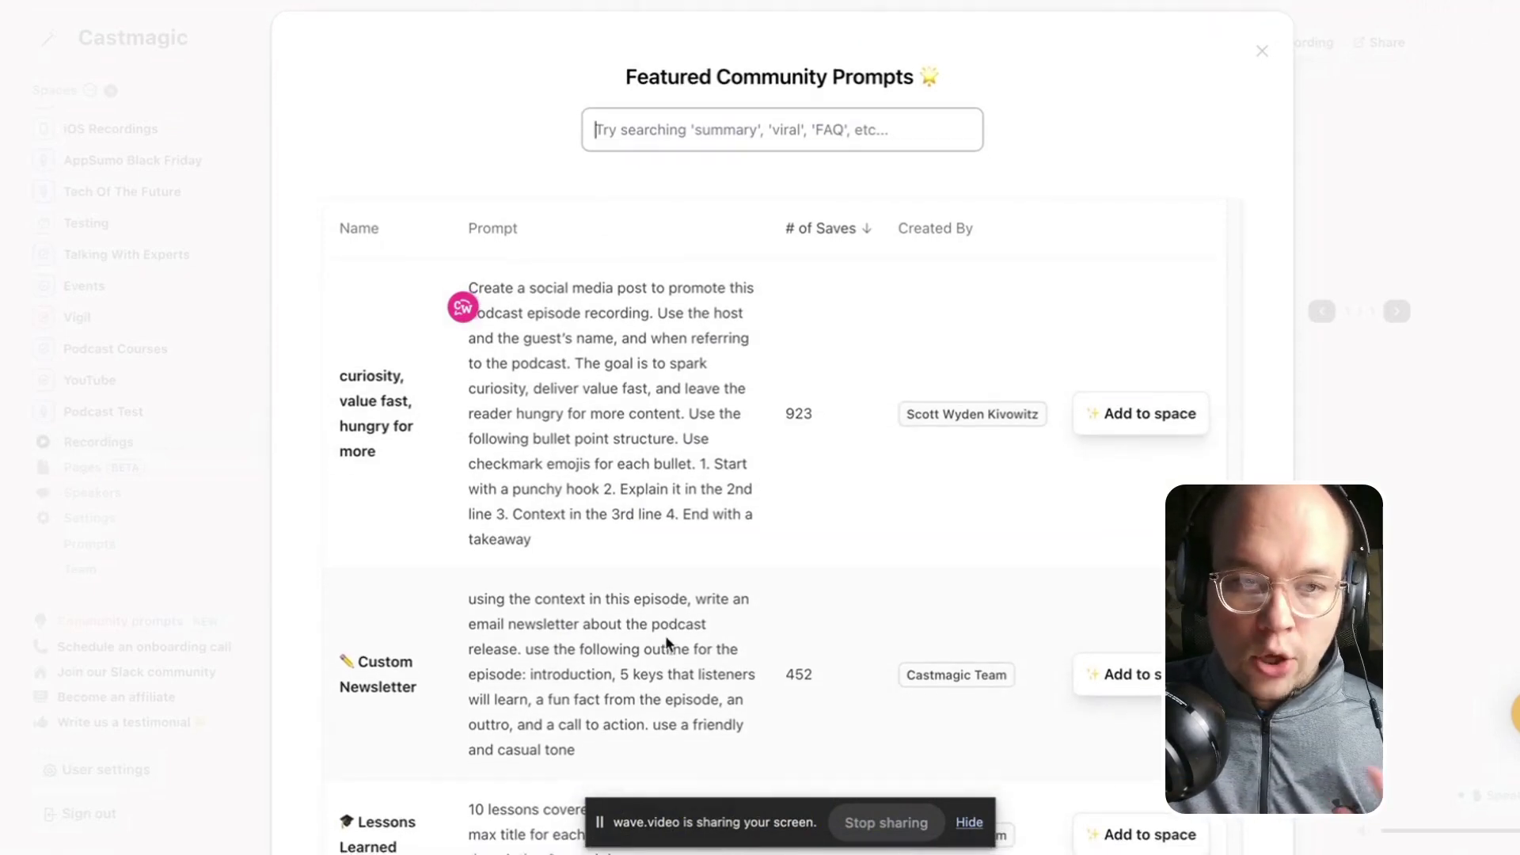
{"action": "scroll", "coordinate": [539, 483], "scroll_direction": "down", "scroll_amount": 1}
{"action": "scroll", "coordinate": [603, 487], "scroll_direction": "down", "scroll_amount": 1}
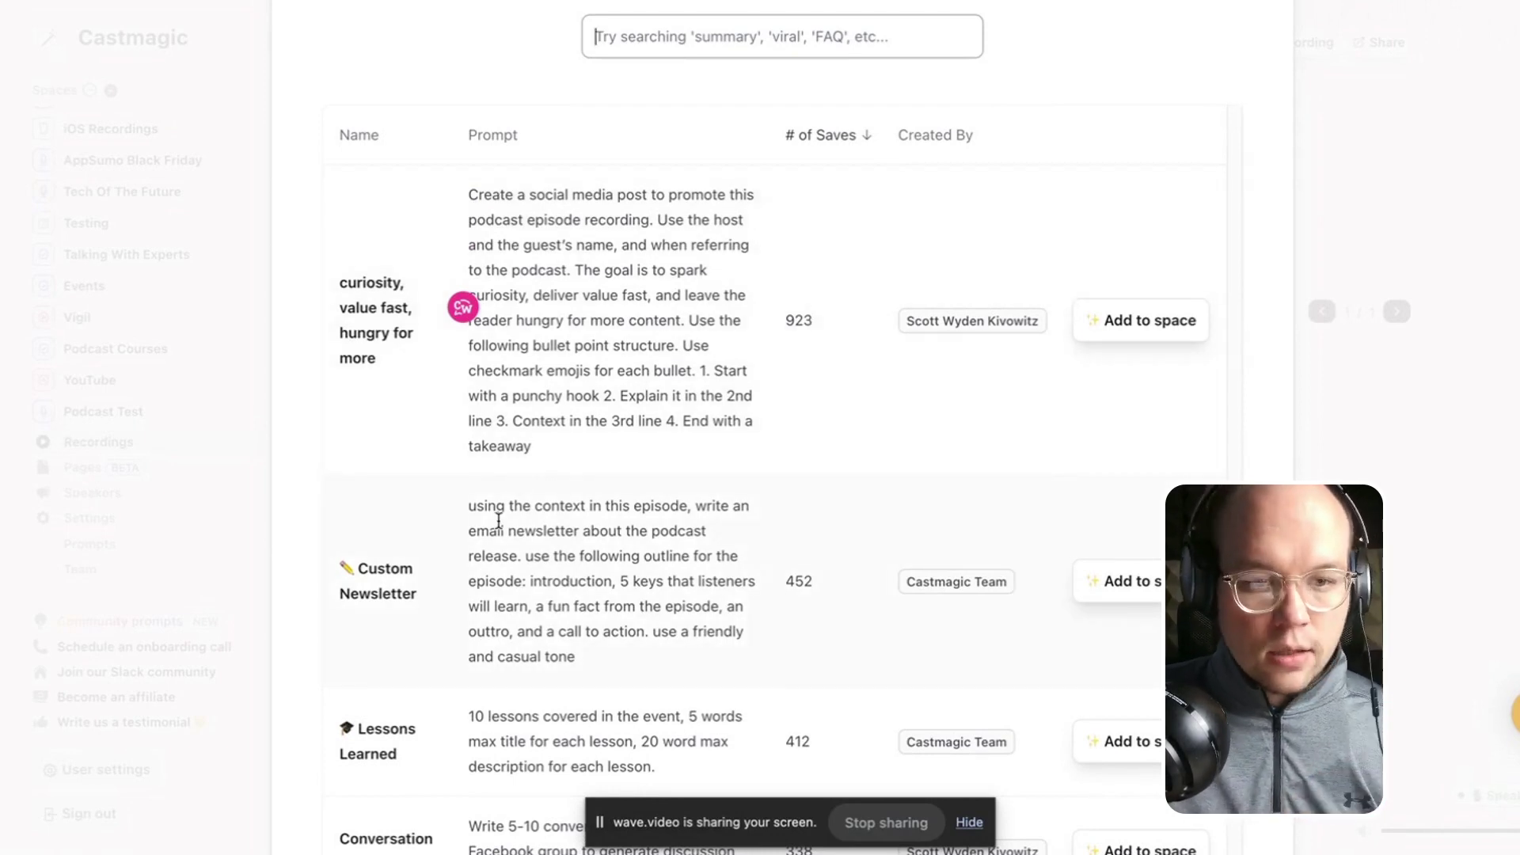
{"action": "scroll", "coordinate": [965, 577], "scroll_direction": "down", "scroll_amount": 1}
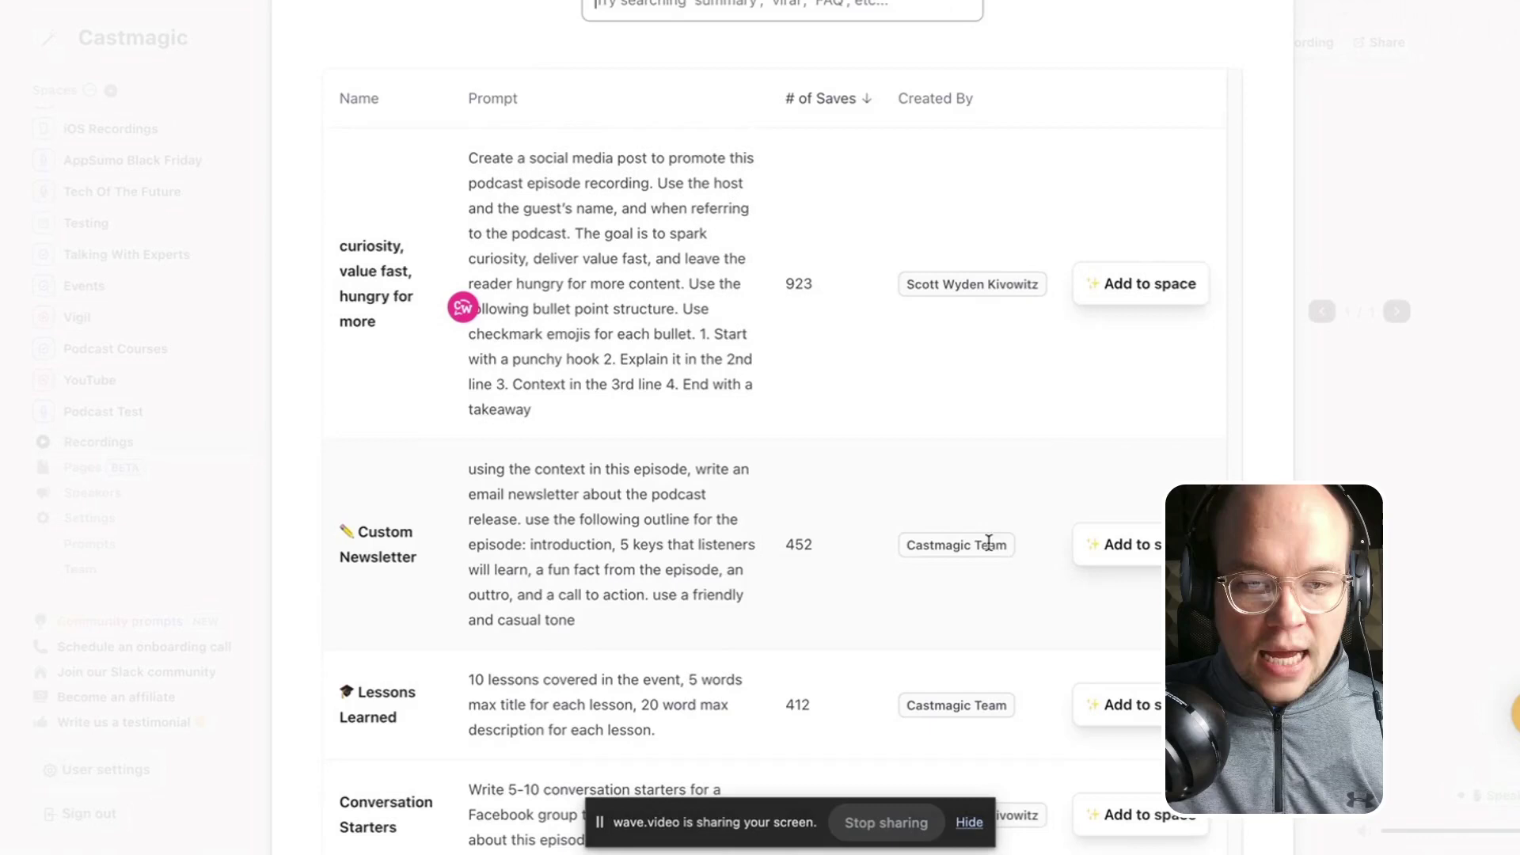
{"action": "scroll", "coordinate": [414, 533], "scroll_direction": "down", "scroll_amount": 1}
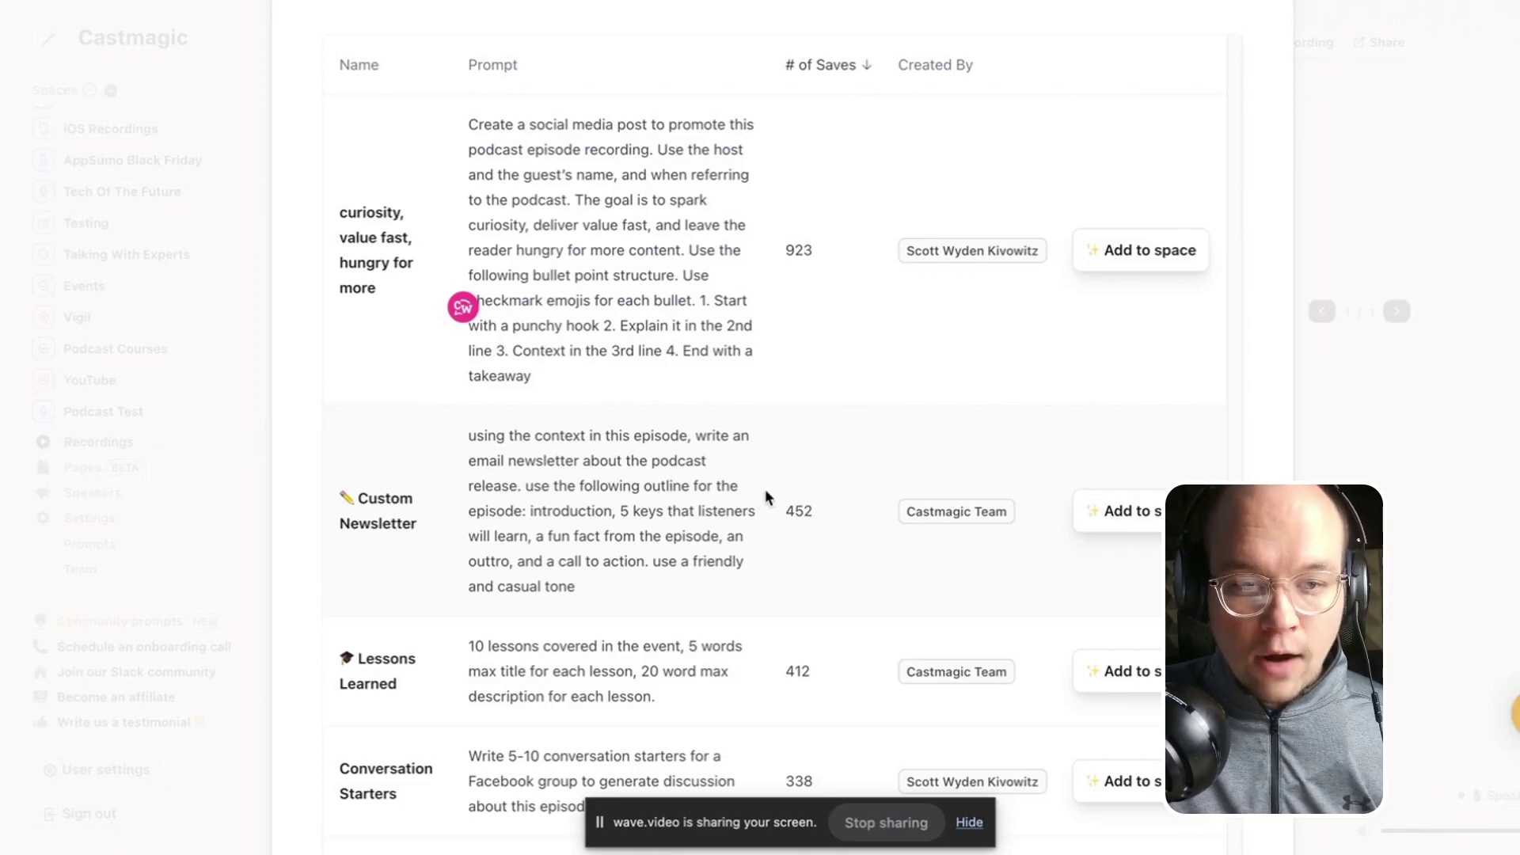
{"action": "scroll", "coordinate": [757, 536], "scroll_direction": "down", "scroll_amount": 3}
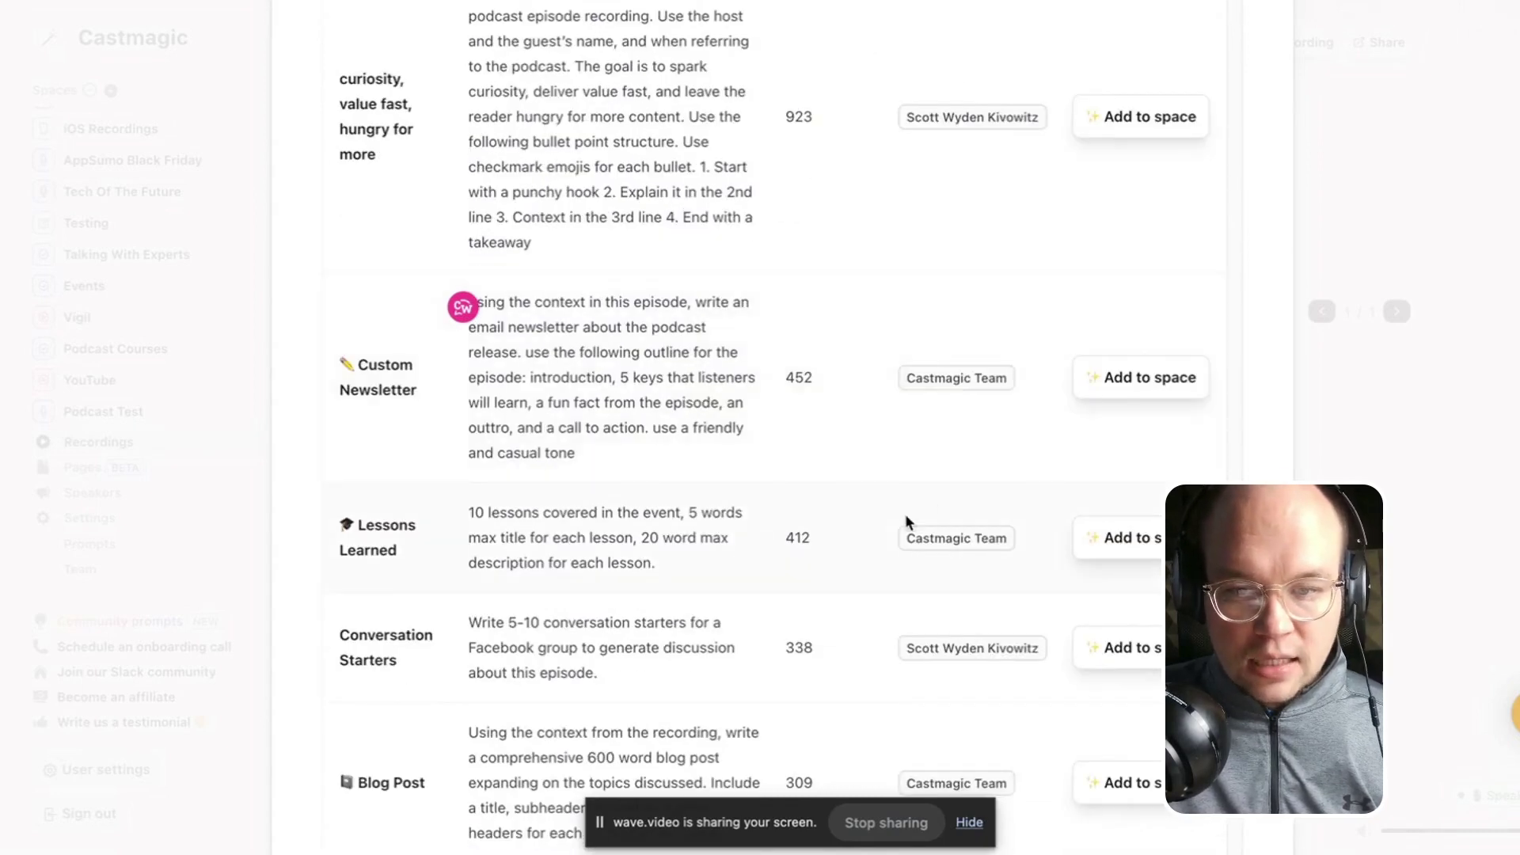
{"action": "left_click", "coordinate": [1156, 383]}
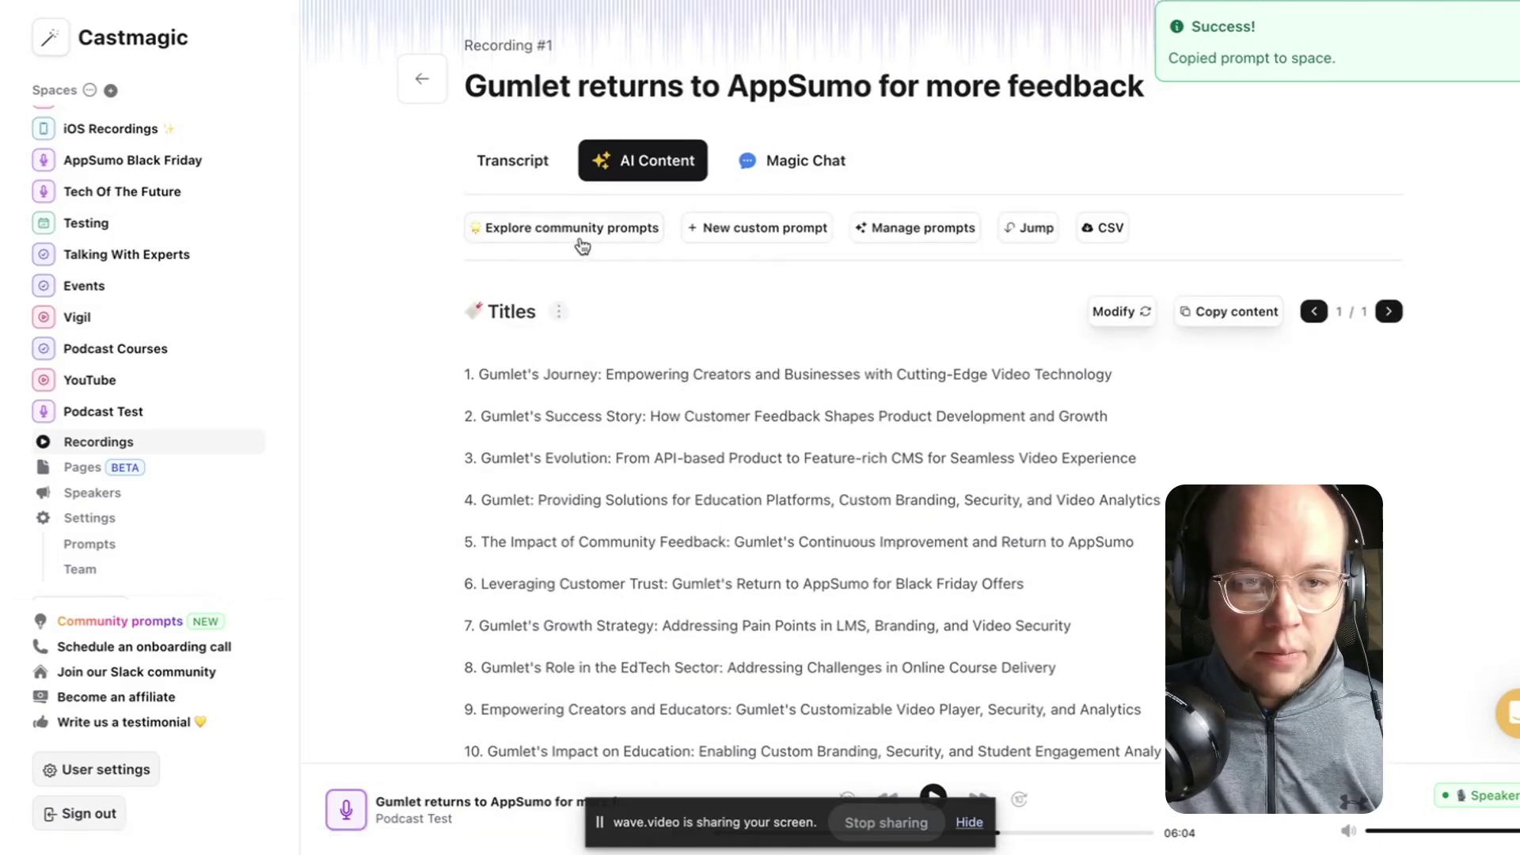
Add the Conversation Starters community prompt to the space and return to the Titles section.
{"action": "left_click", "coordinate": [580, 239]}
{"action": "scroll", "coordinate": [551, 376], "scroll_direction": "down", "scroll_amount": 7}
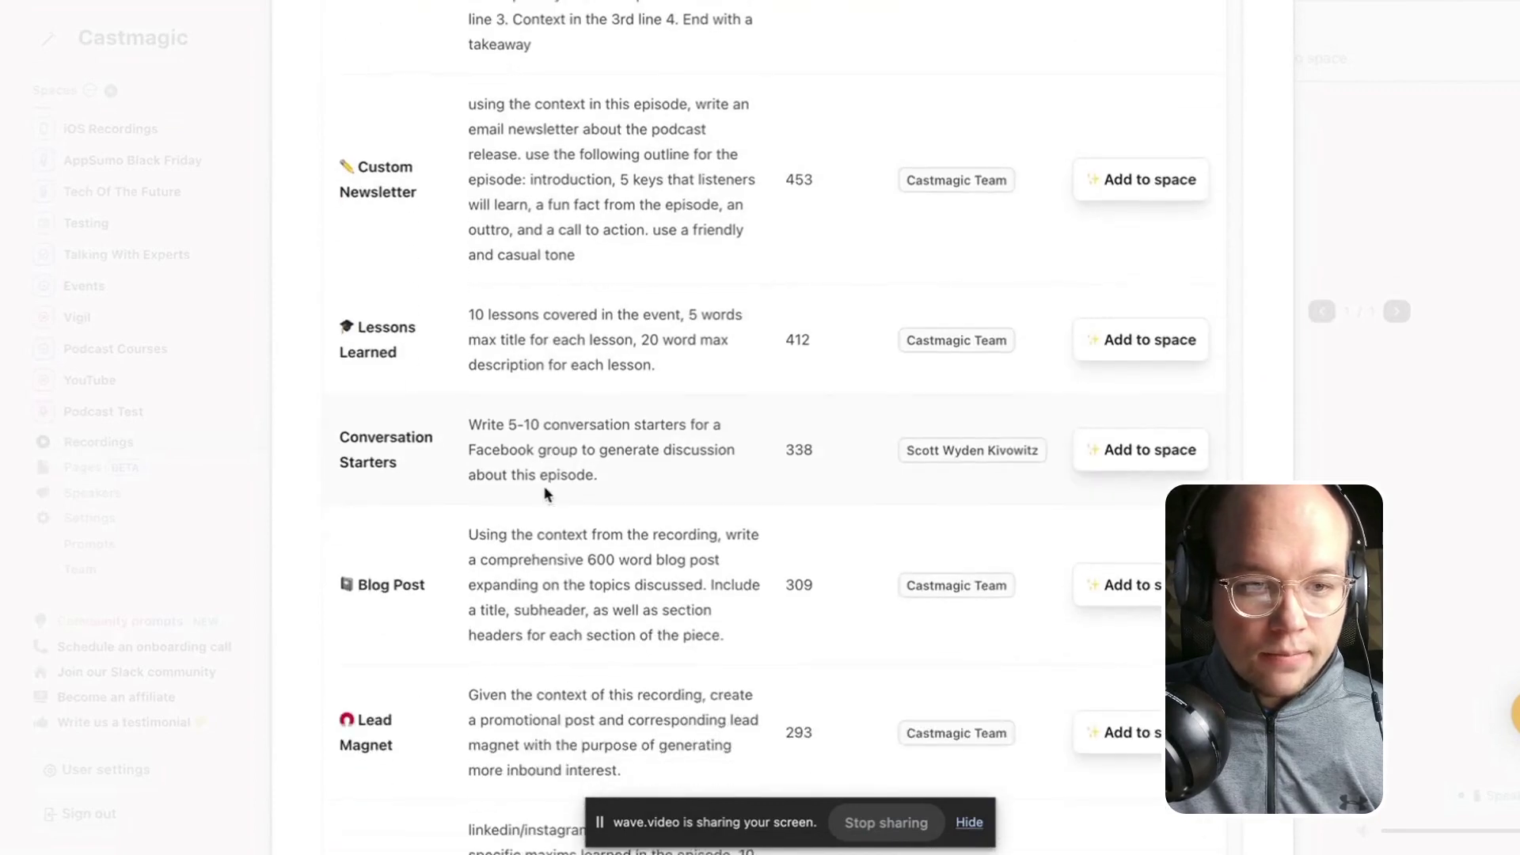
{"action": "scroll", "coordinate": [391, 389], "scroll_direction": "down", "scroll_amount": 2}
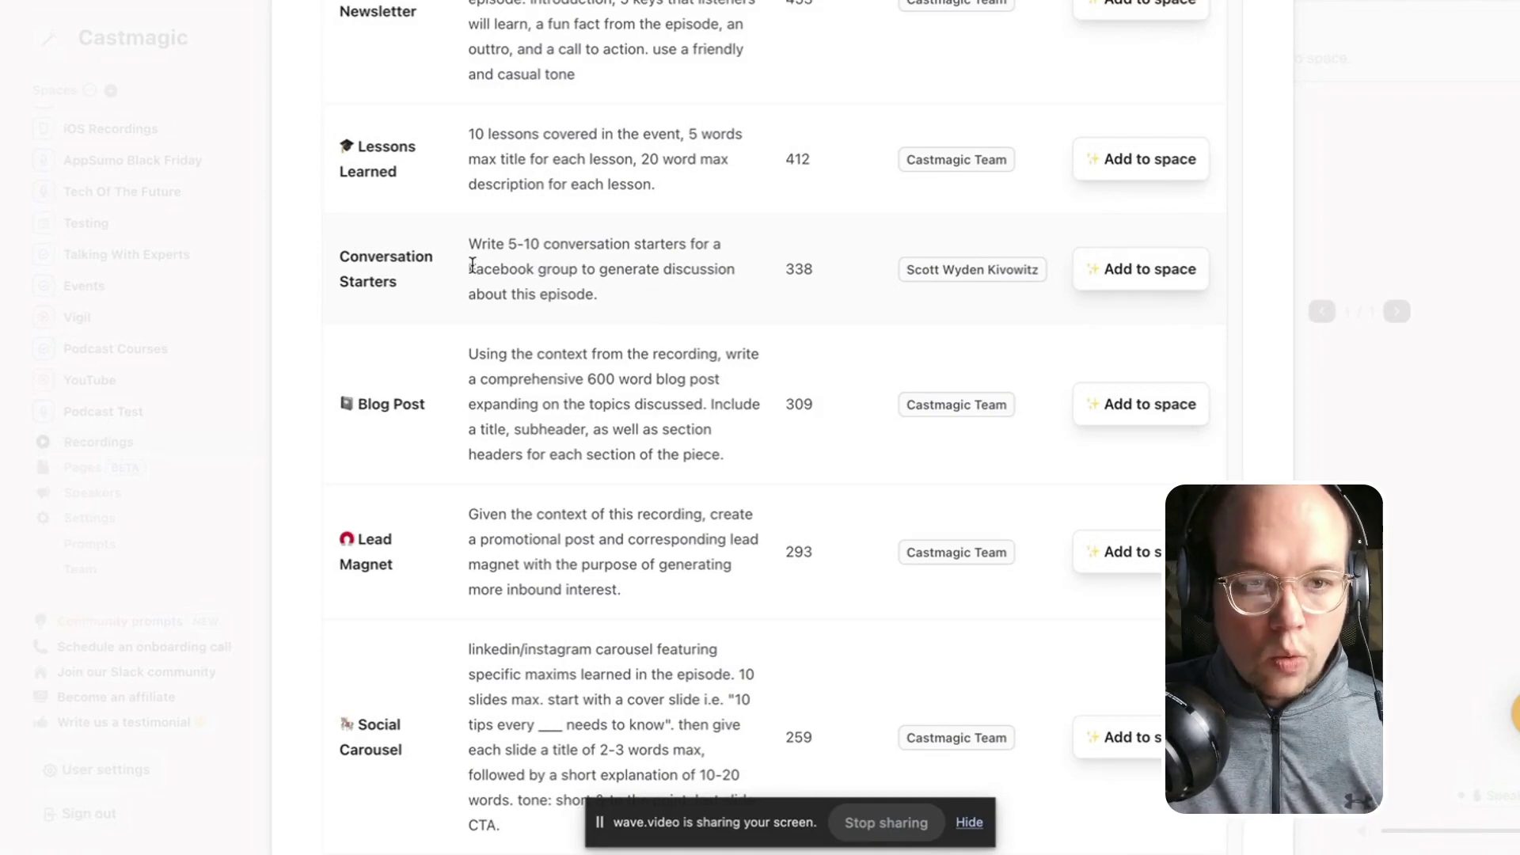
{"action": "left_click", "coordinate": [1136, 269]}
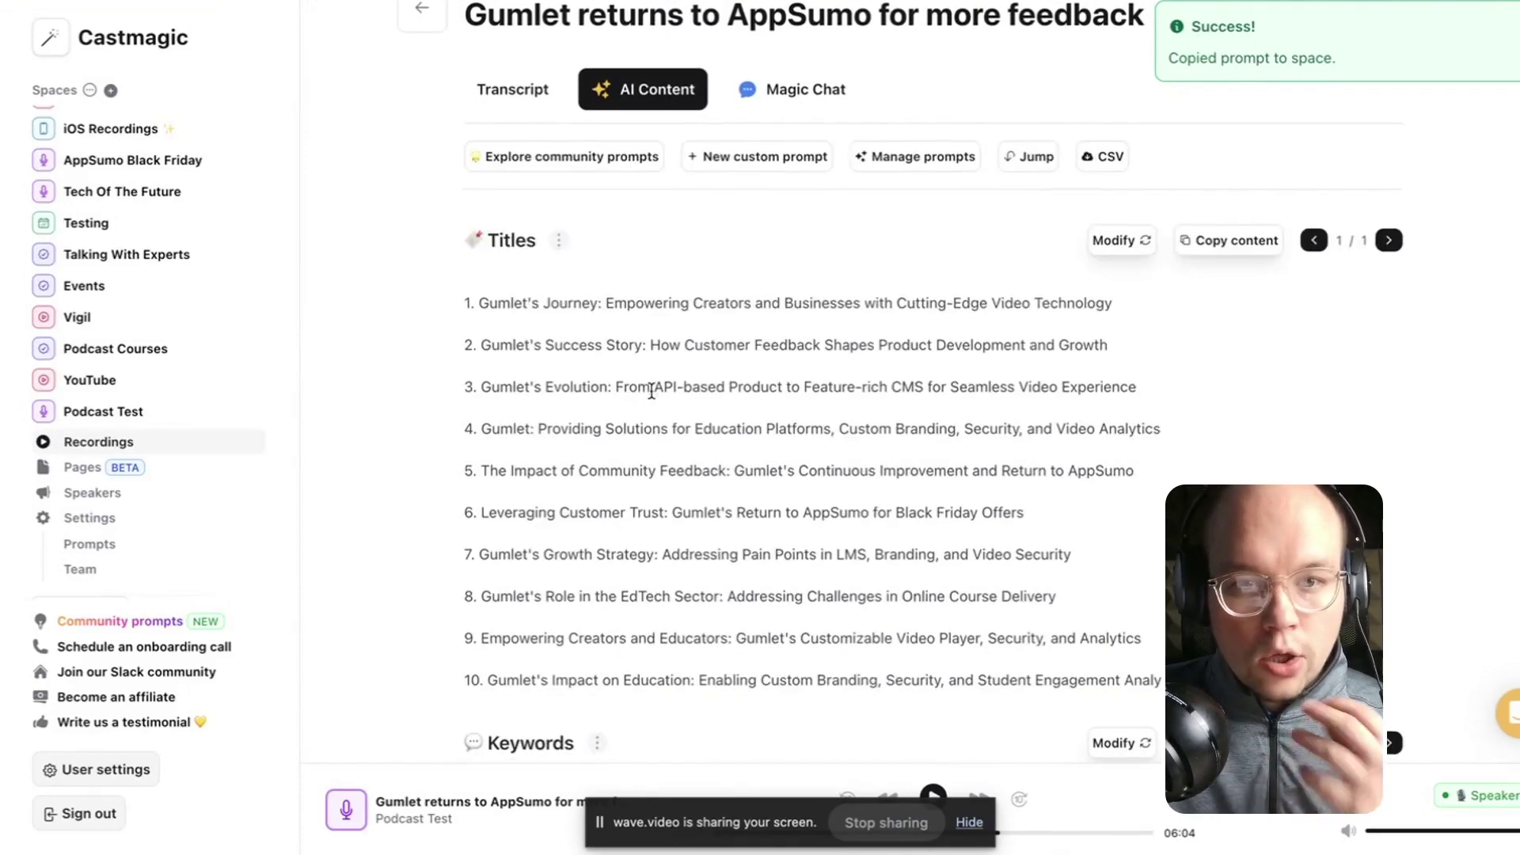
{"action": "scroll", "coordinate": [654, 386], "scroll_direction": "down", "scroll_amount": 1}
{"action": "scroll", "coordinate": [650, 396], "scroll_direction": "up", "scroll_amount": 1}
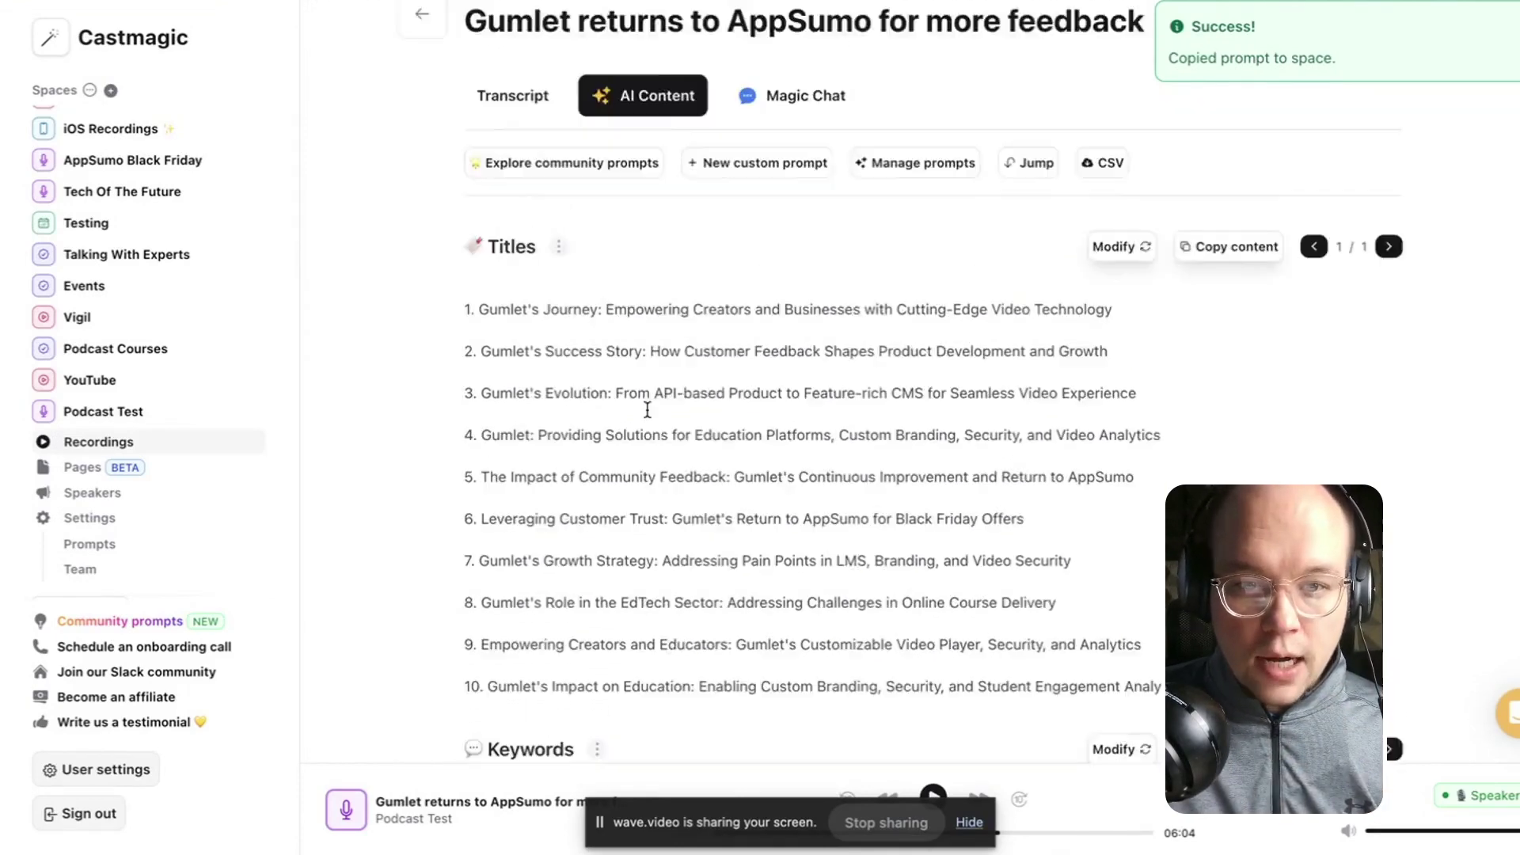
{"action": "scroll", "coordinate": [646, 409], "scroll_direction": "up", "scroll_amount": 1}
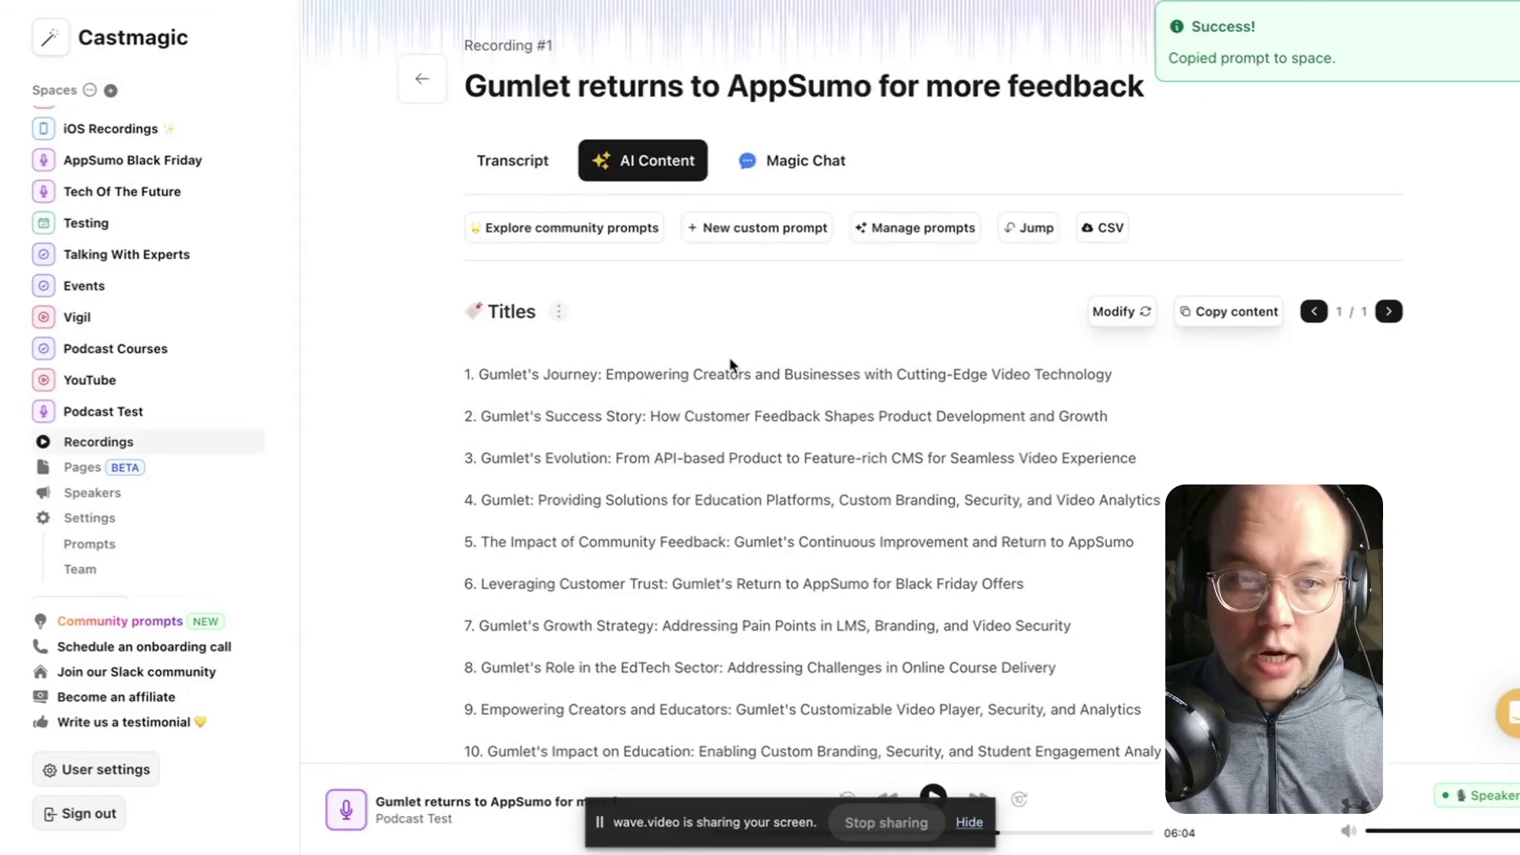
Browse the community prompts and add the Lead Magnet prompt to the space.
{"action": "left_click", "coordinate": [602, 237]}
{"action": "scroll", "coordinate": [539, 420], "scroll_direction": "down", "scroll_amount": 5}
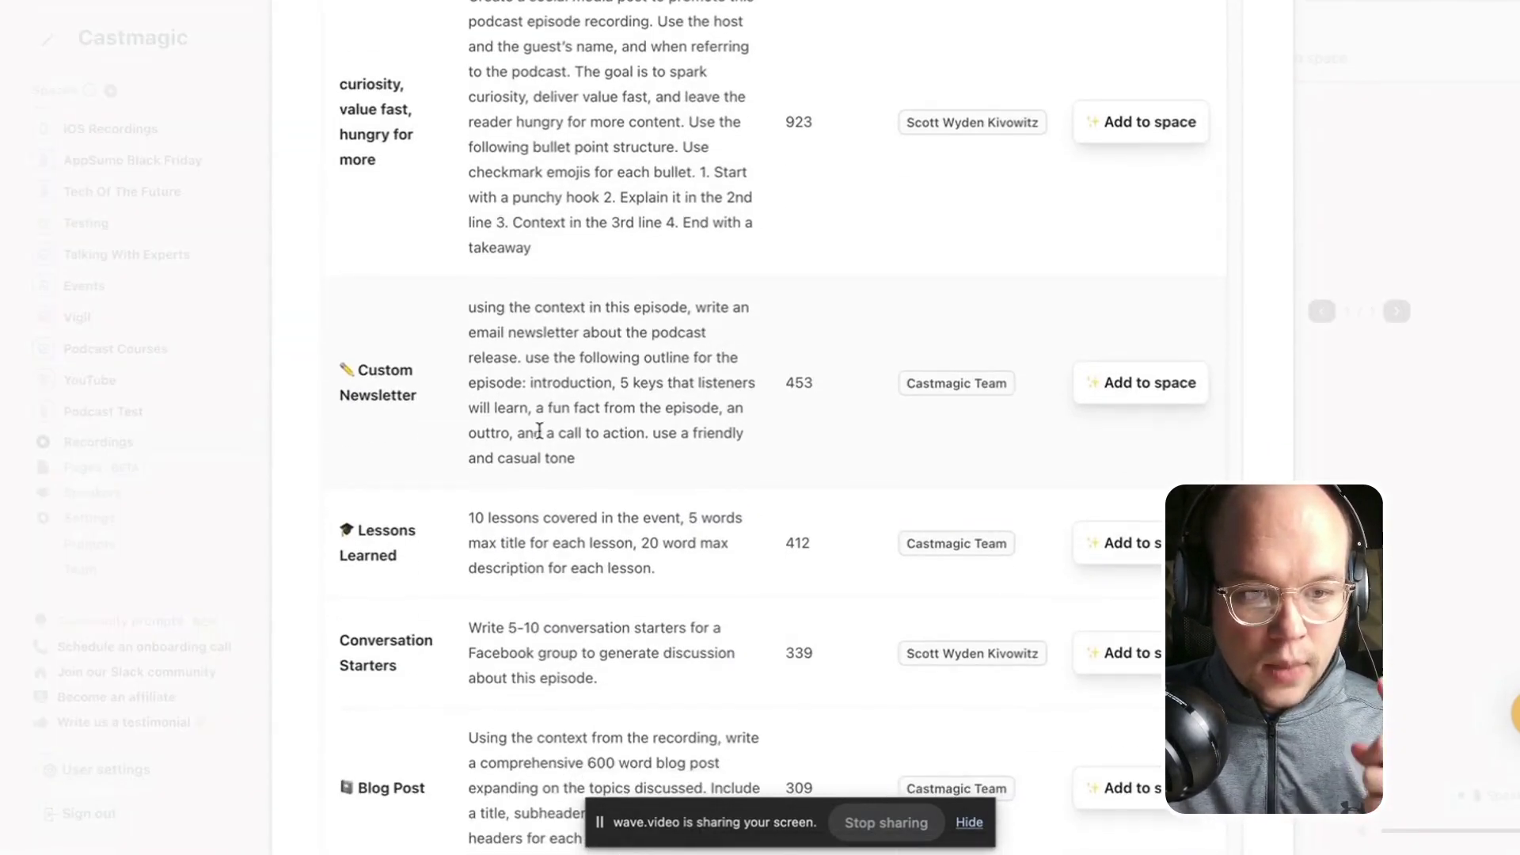
{"action": "scroll", "coordinate": [581, 440], "scroll_direction": "down", "scroll_amount": 6}
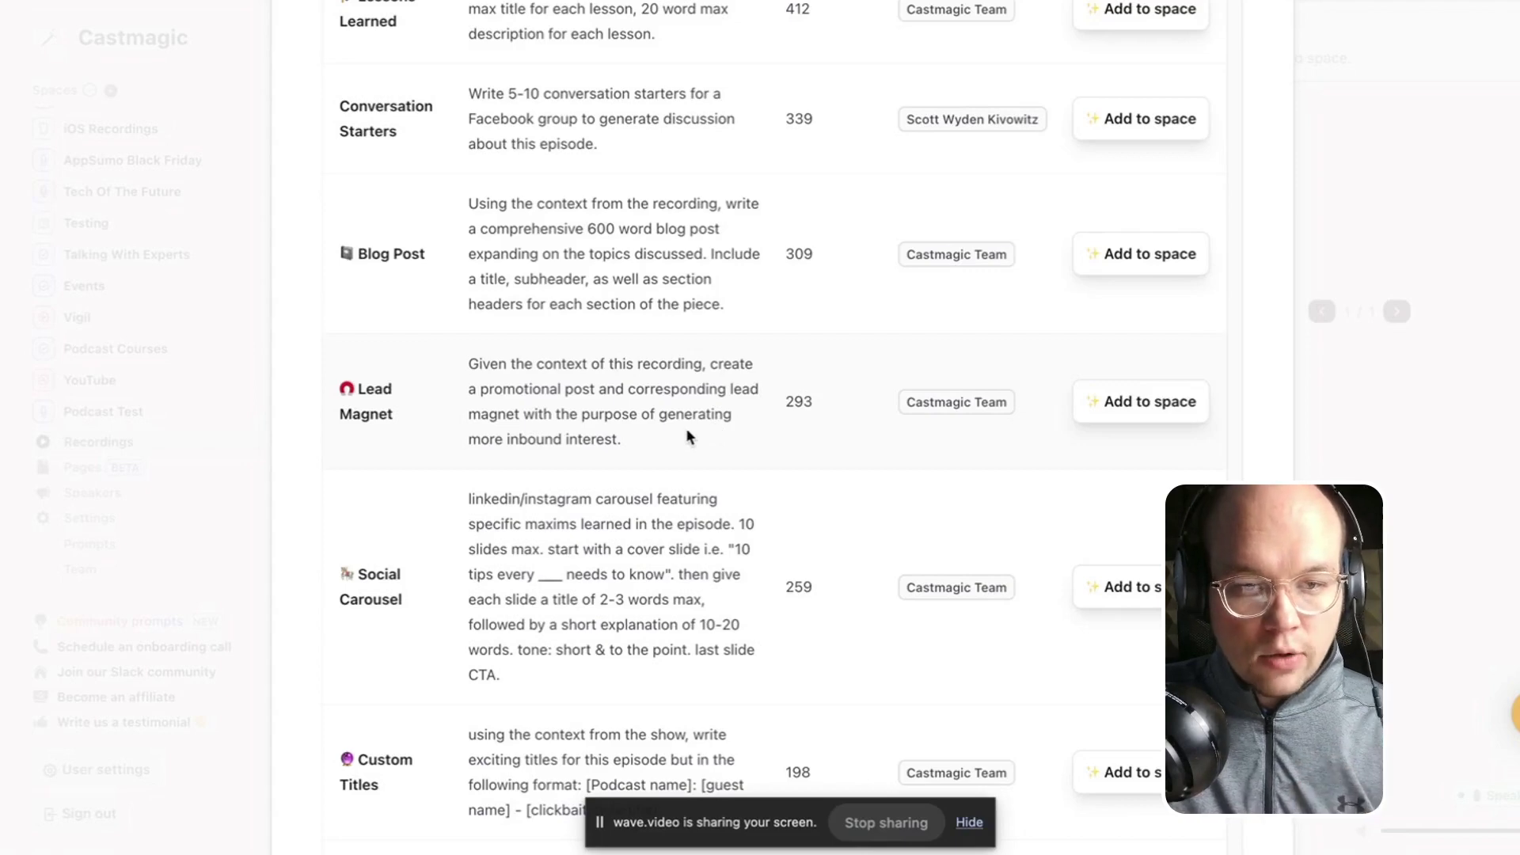
{"action": "left_click", "coordinate": [1144, 405]}
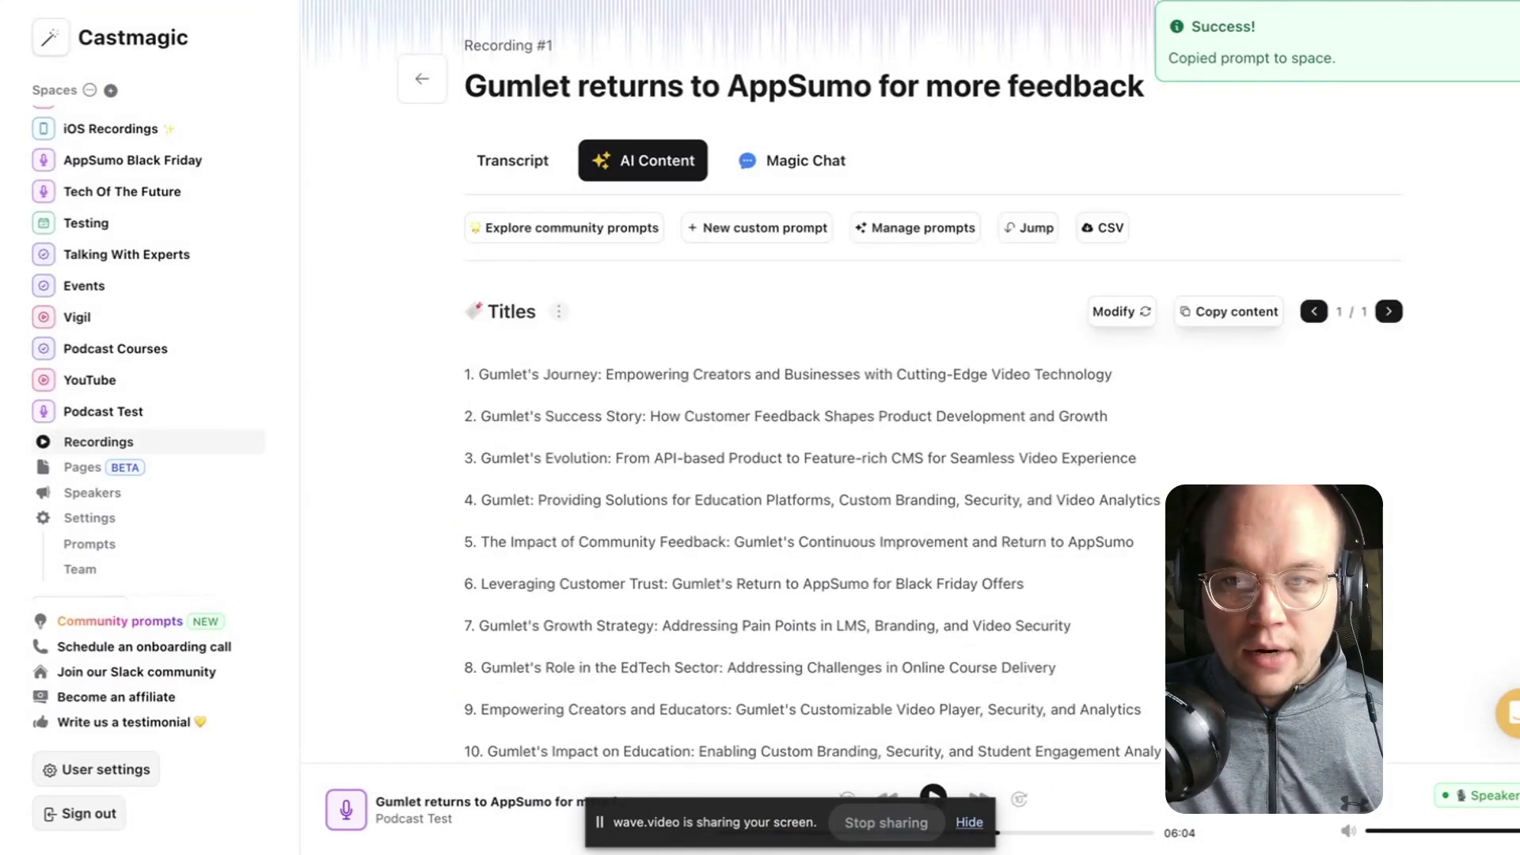
{"action": "scroll", "coordinate": [851, 475], "scroll_direction": "down", "scroll_amount": 20}
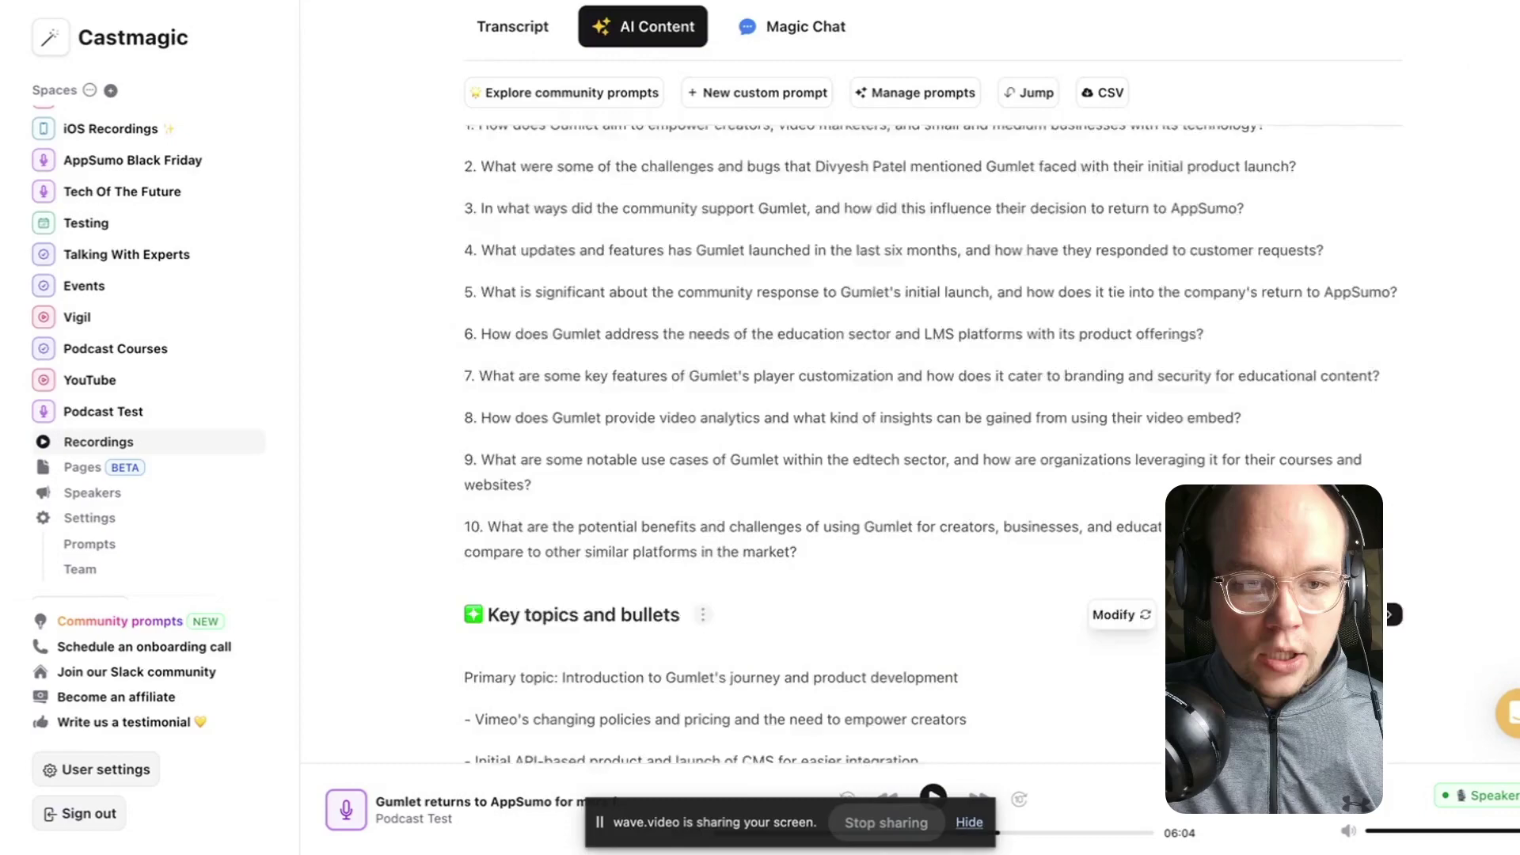
{"action": "scroll", "coordinate": [851, 475], "scroll_direction": "down", "scroll_amount": 15}
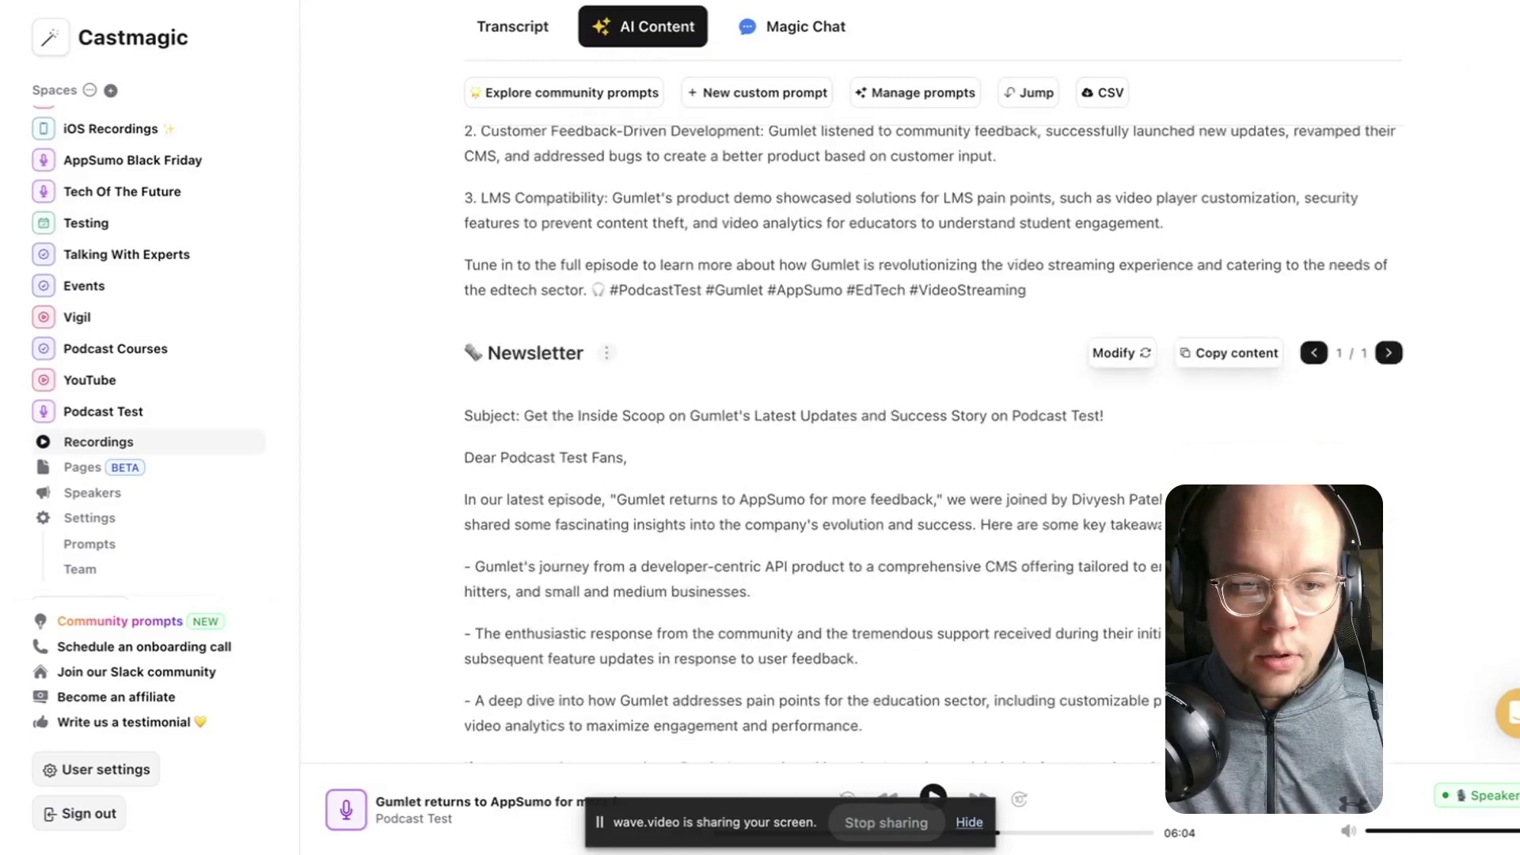
{"action": "scroll", "coordinate": [931, 441], "scroll_direction": "down", "scroll_amount": 12}
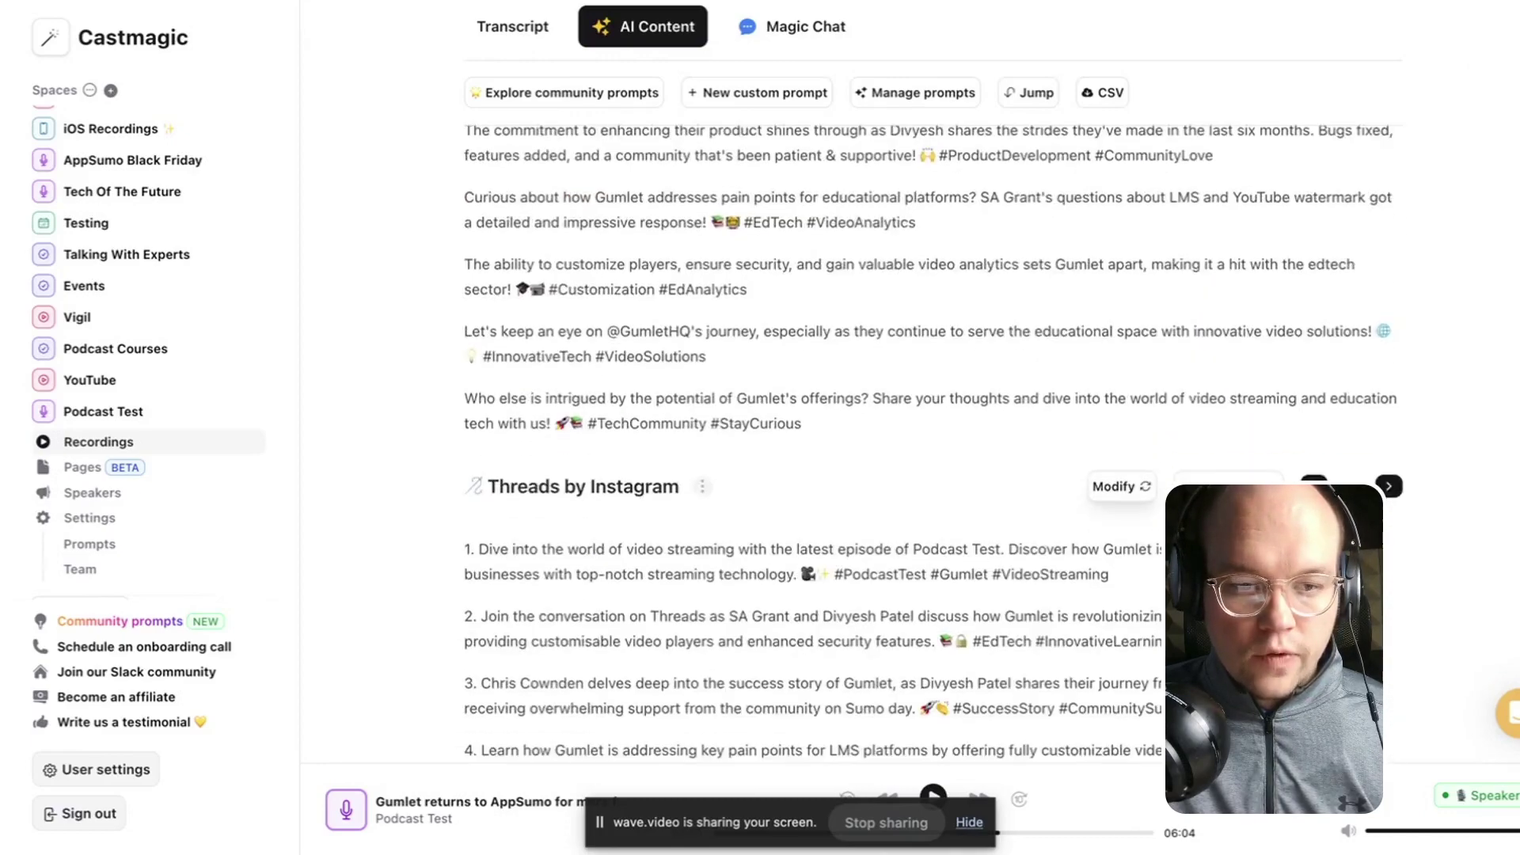
{"action": "scroll", "coordinate": [931, 441], "scroll_direction": "down", "scroll_amount": 3}
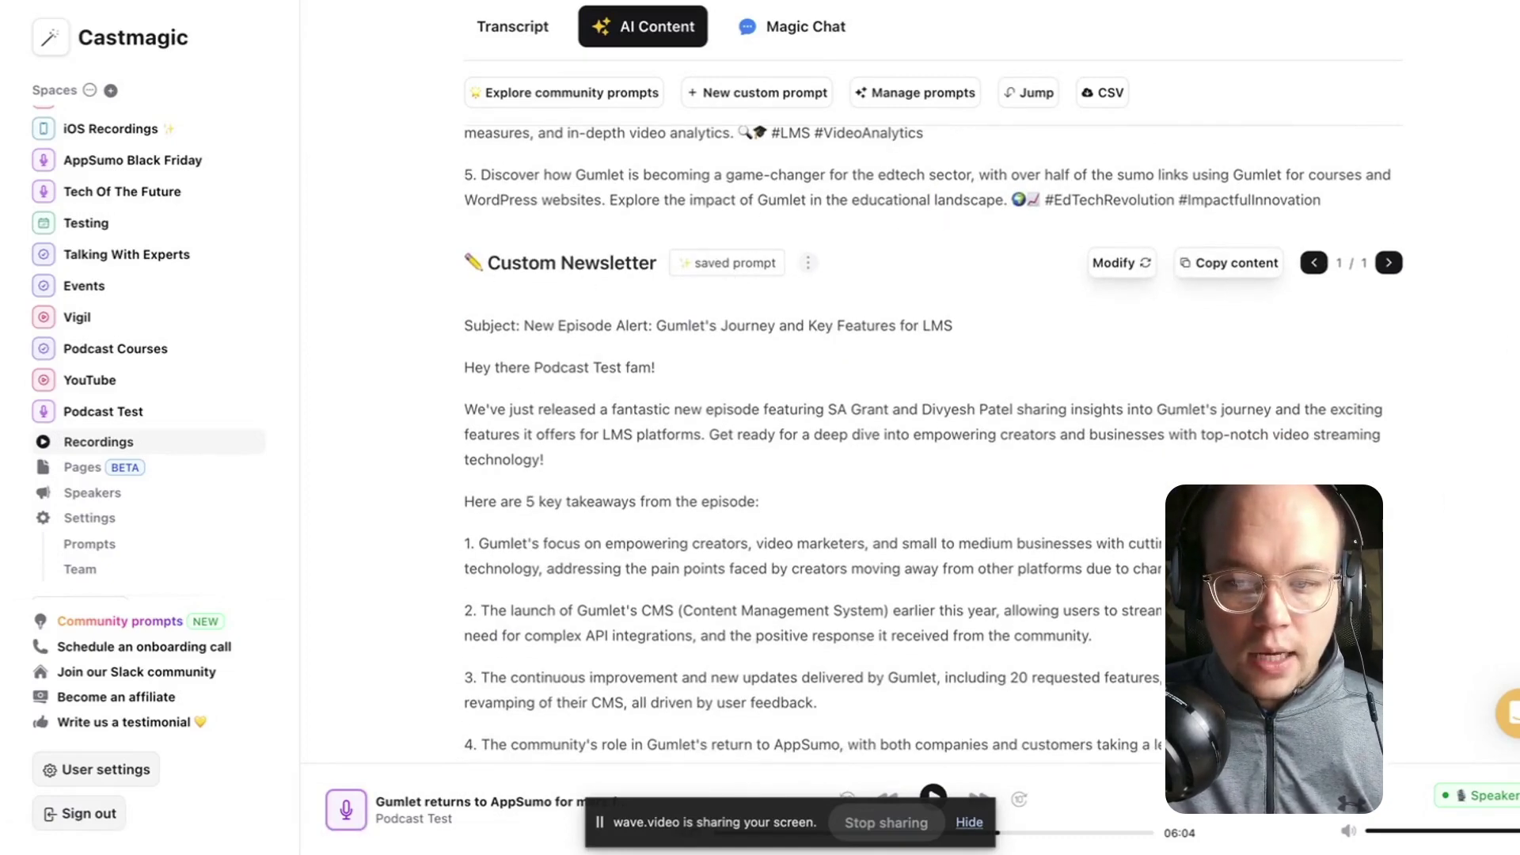
{"action": "scroll", "coordinate": [760, 396], "scroll_direction": "down", "scroll_amount": 4}
{"action": "left_click_drag", "start_coordinate": [758, 212], "coordinate": [417, 226]}
{"action": "scroll", "coordinate": [578, 308], "scroll_direction": "down", "scroll_amount": 1}
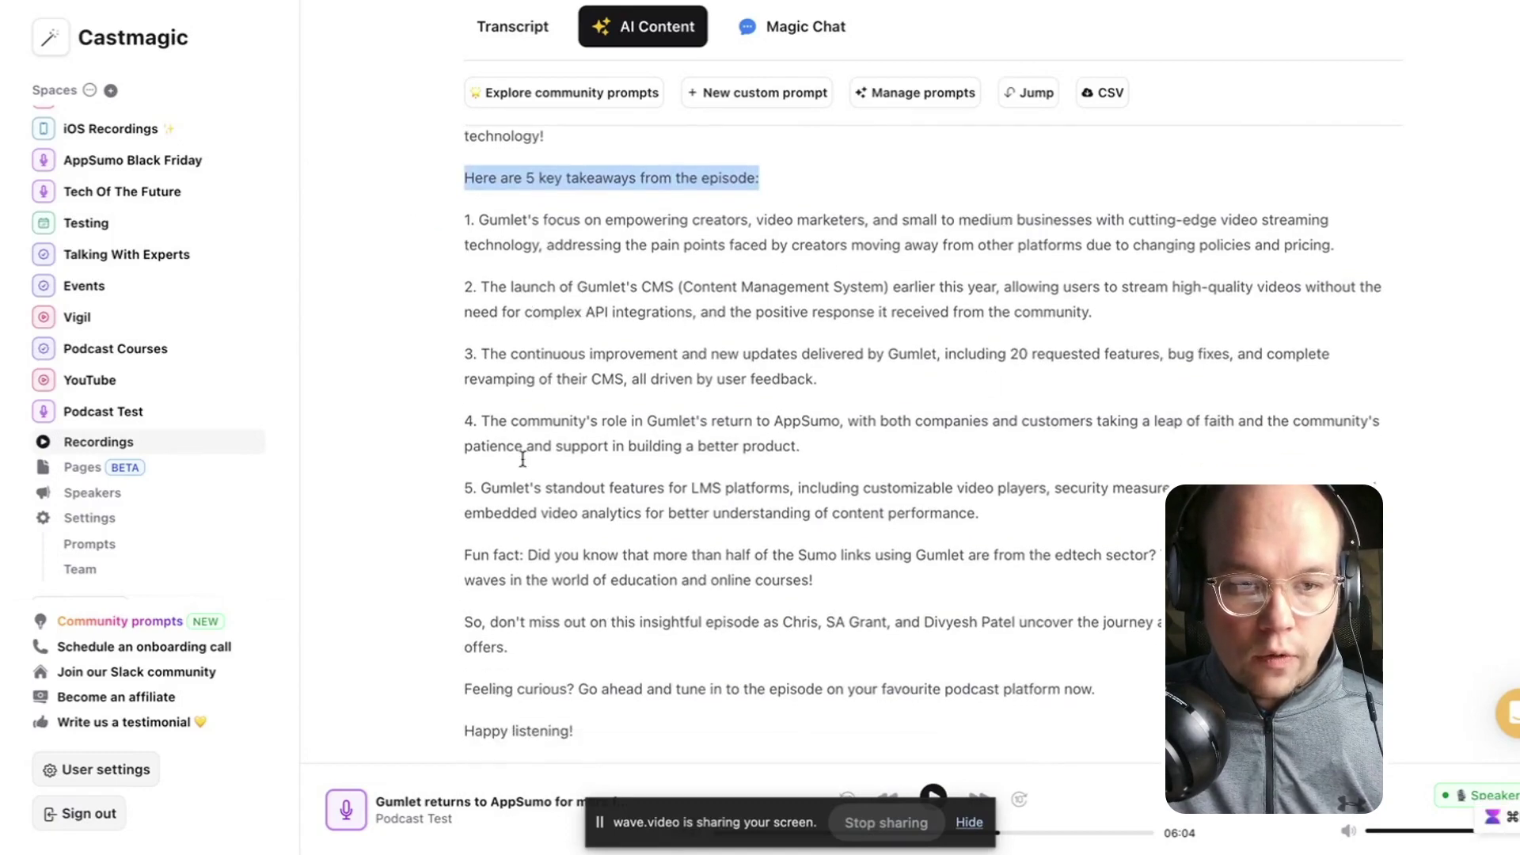
{"action": "scroll", "coordinate": [669, 119], "scroll_direction": "down", "scroll_amount": 10}
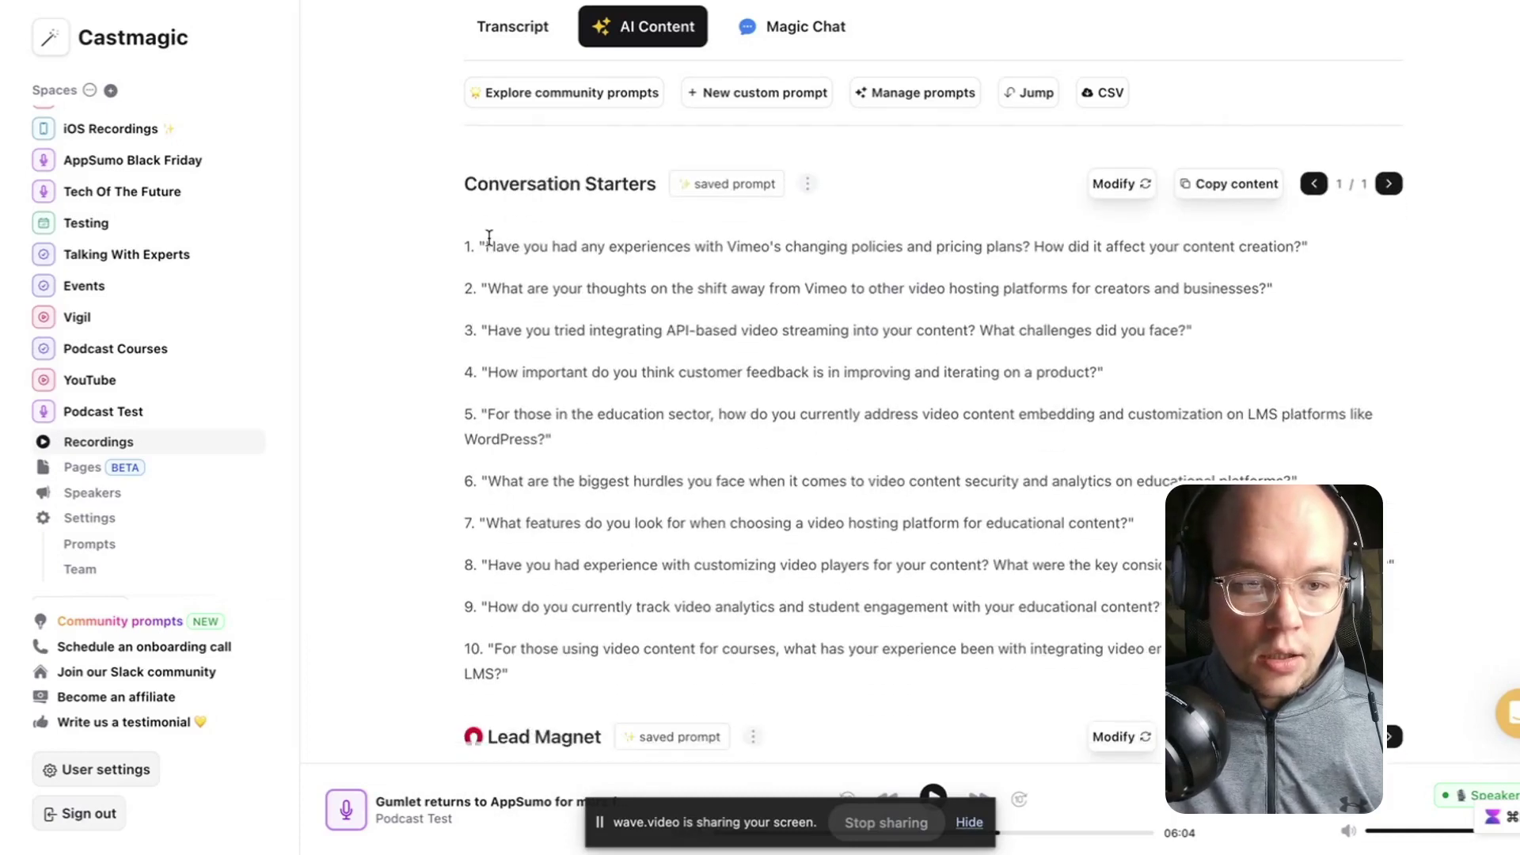
{"action": "scroll", "coordinate": [1193, 384], "scroll_direction": "down", "scroll_amount": 5}
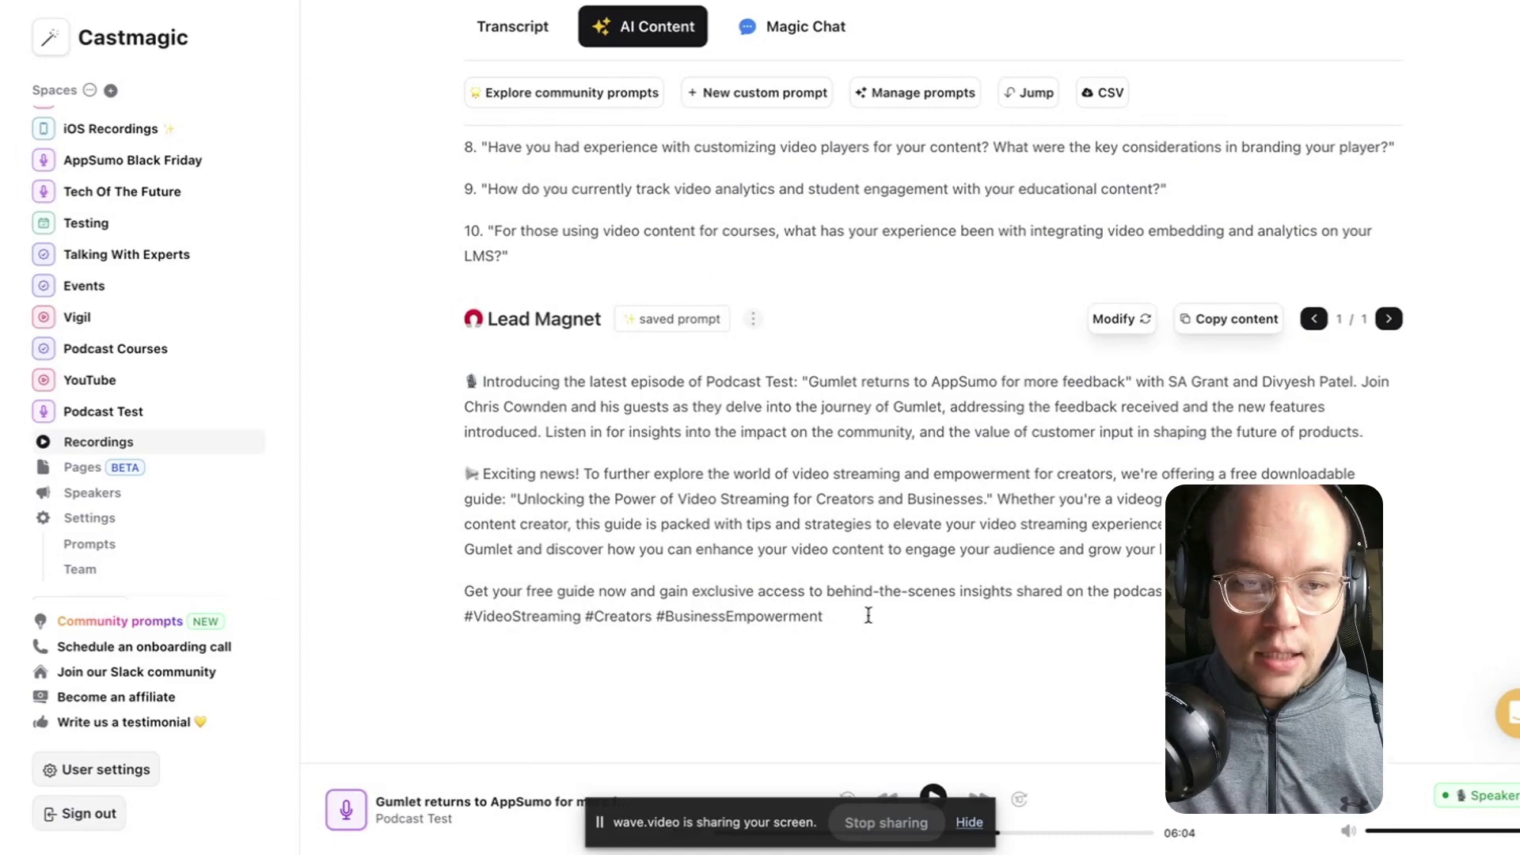
{"action": "left_click_drag", "start_coordinate": [868, 615], "coordinate": [419, 344]}
{"action": "scroll", "coordinate": [774, 504], "scroll_direction": "up", "scroll_amount": 5}
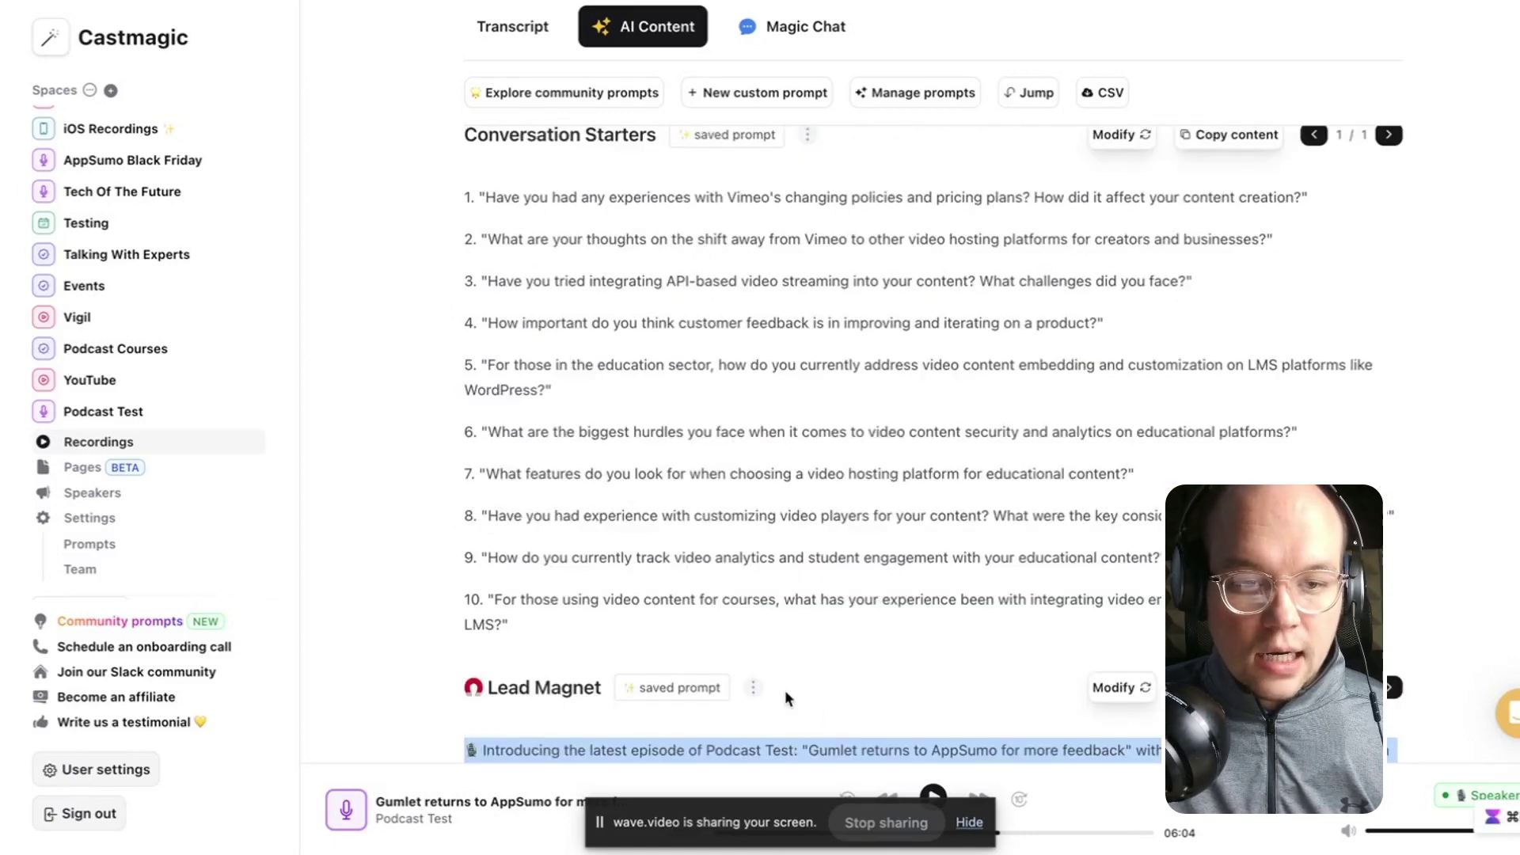
{"action": "scroll", "coordinate": [586, 633], "scroll_direction": "up", "scroll_amount": 15}
{"action": "scroll", "coordinate": [601, 602], "scroll_direction": "up", "scroll_amount": 10}
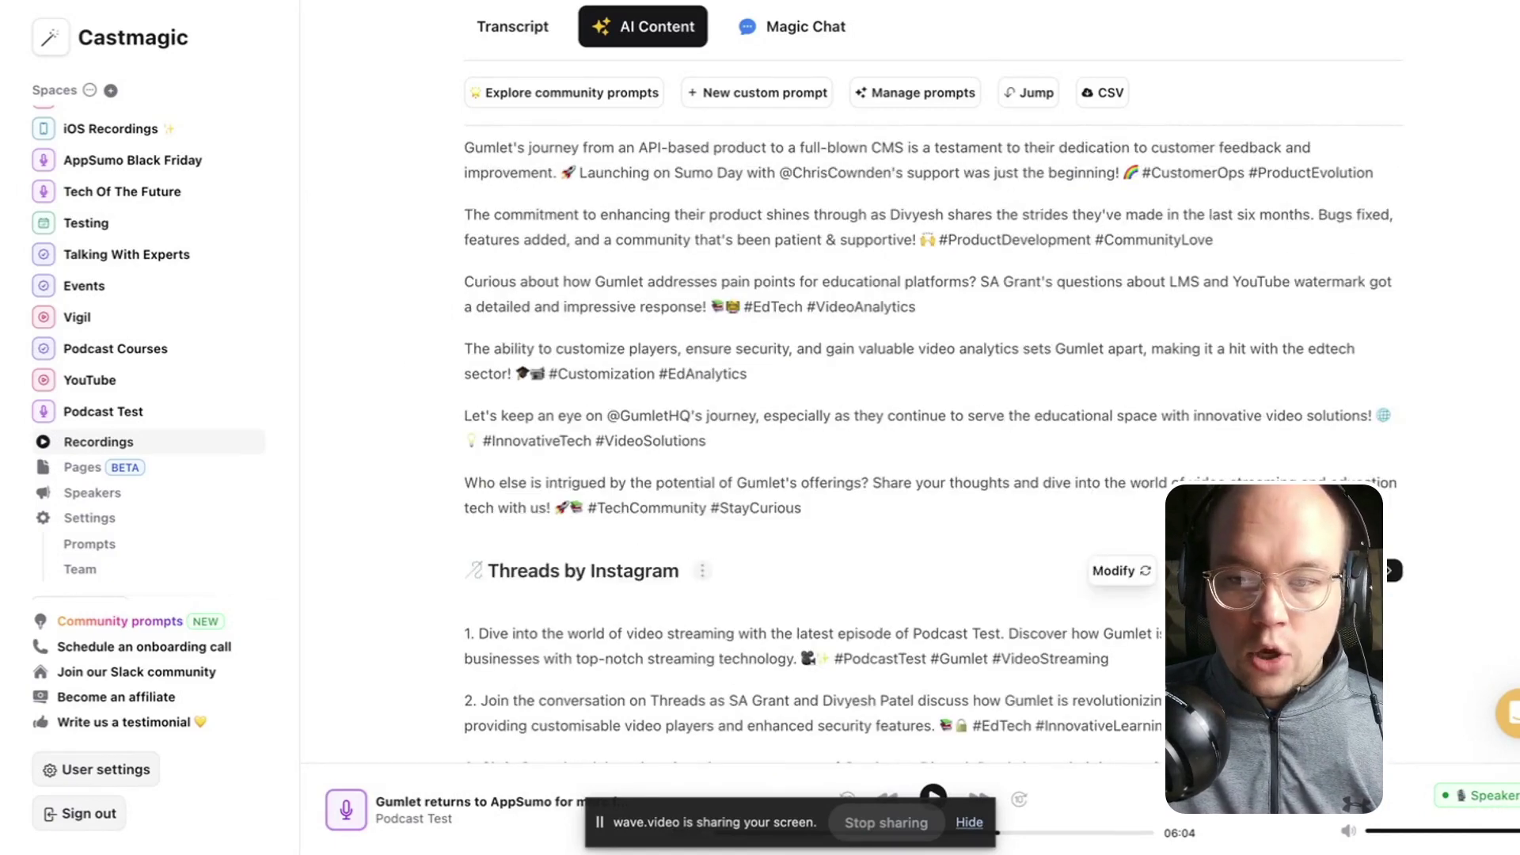
{"action": "scroll", "coordinate": [909, 380], "scroll_direction": "up", "scroll_amount": 20}
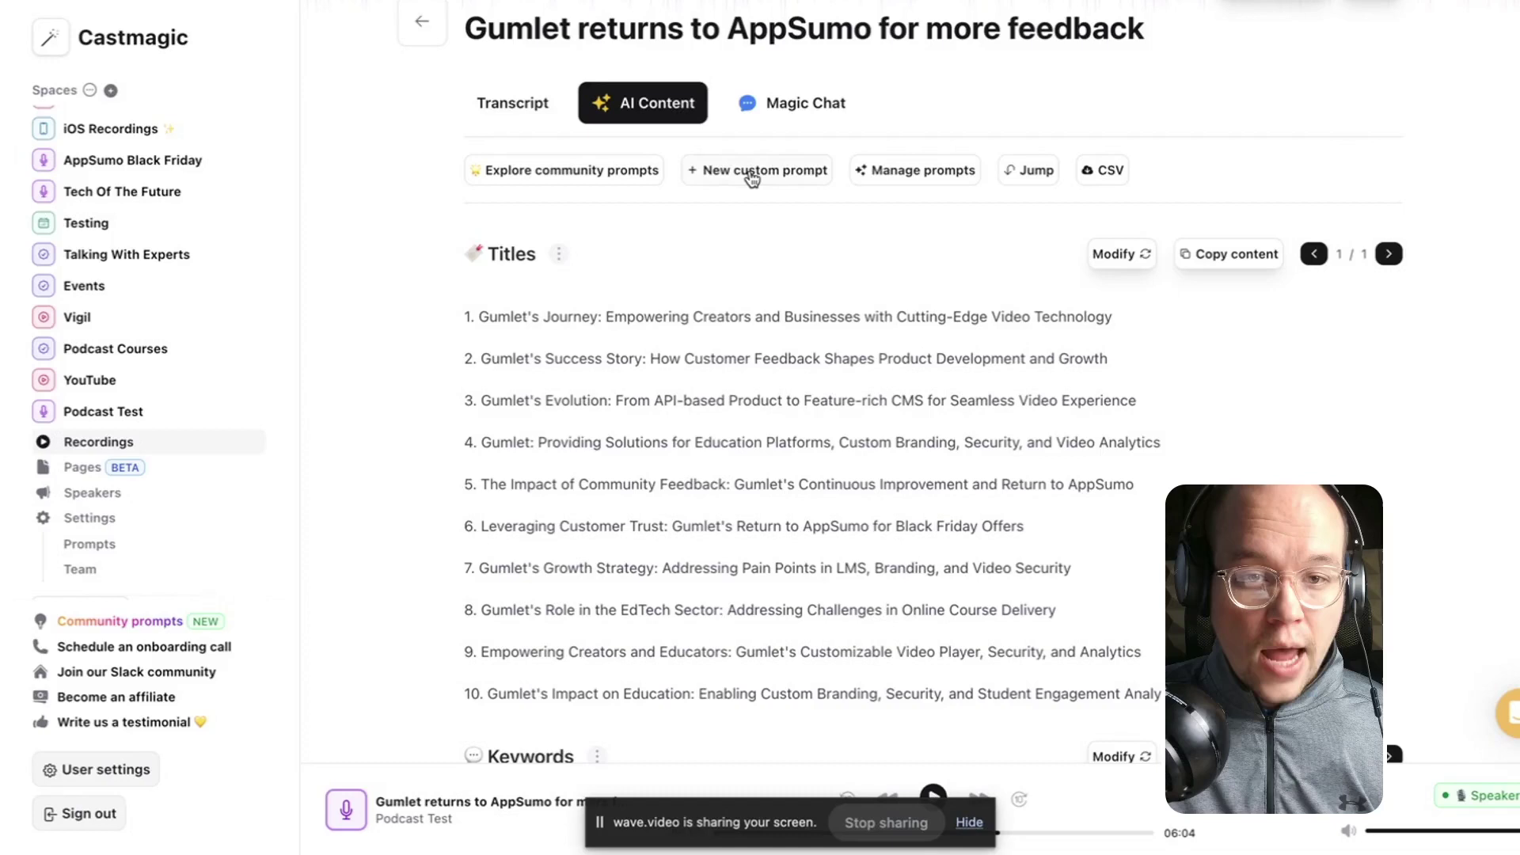
{"action": "left_click", "coordinate": [752, 179]}
{"action": "left_click", "coordinate": [541, 276]}
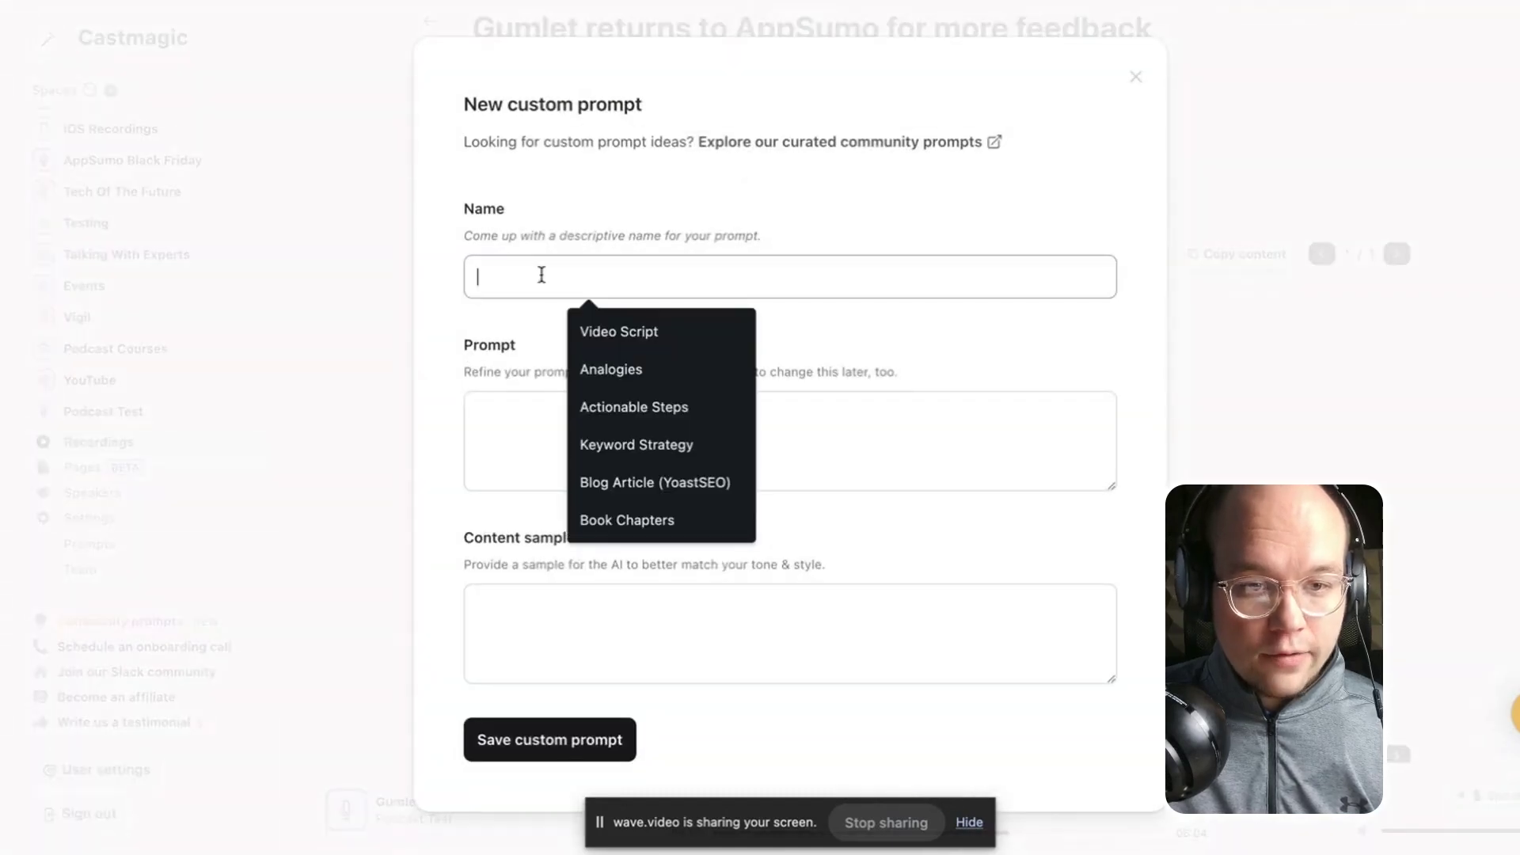
{"action": "left_click", "coordinate": [620, 331]}
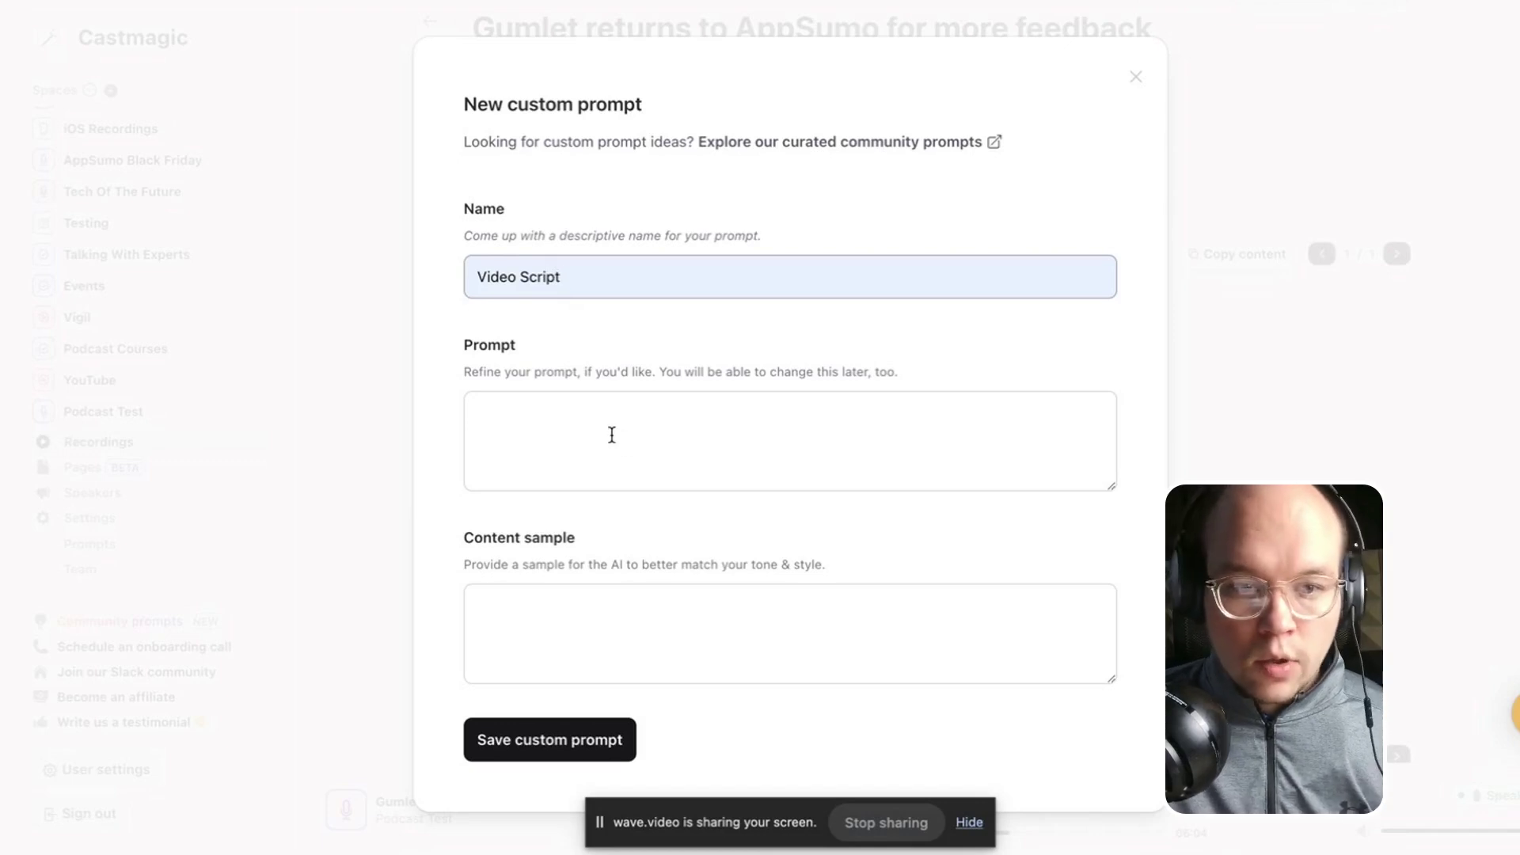
{"action": "left_click", "coordinate": [576, 435]}
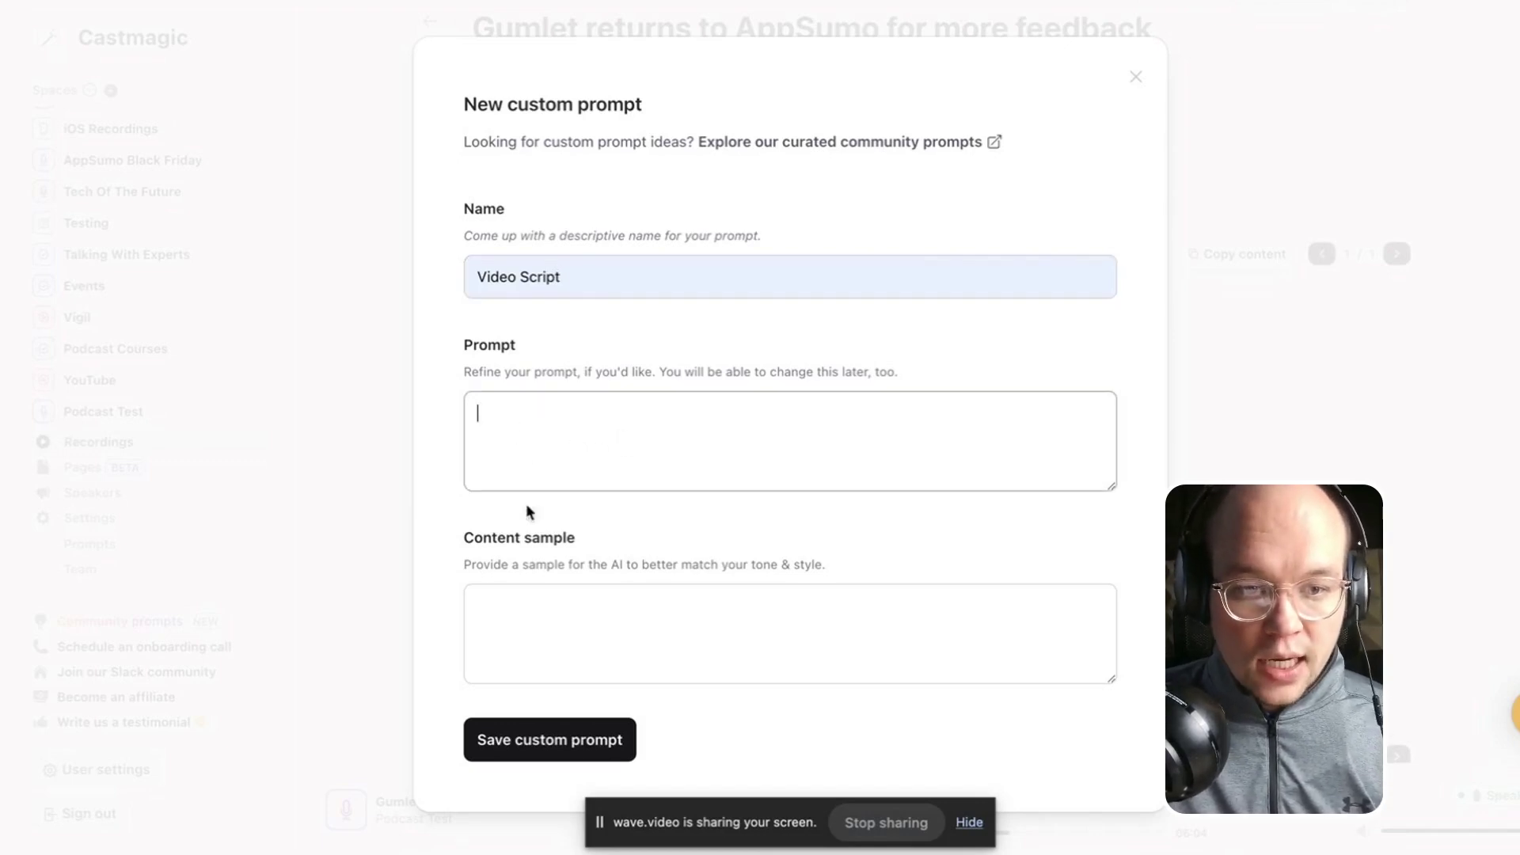
{"action": "left_click", "coordinate": [562, 642]}
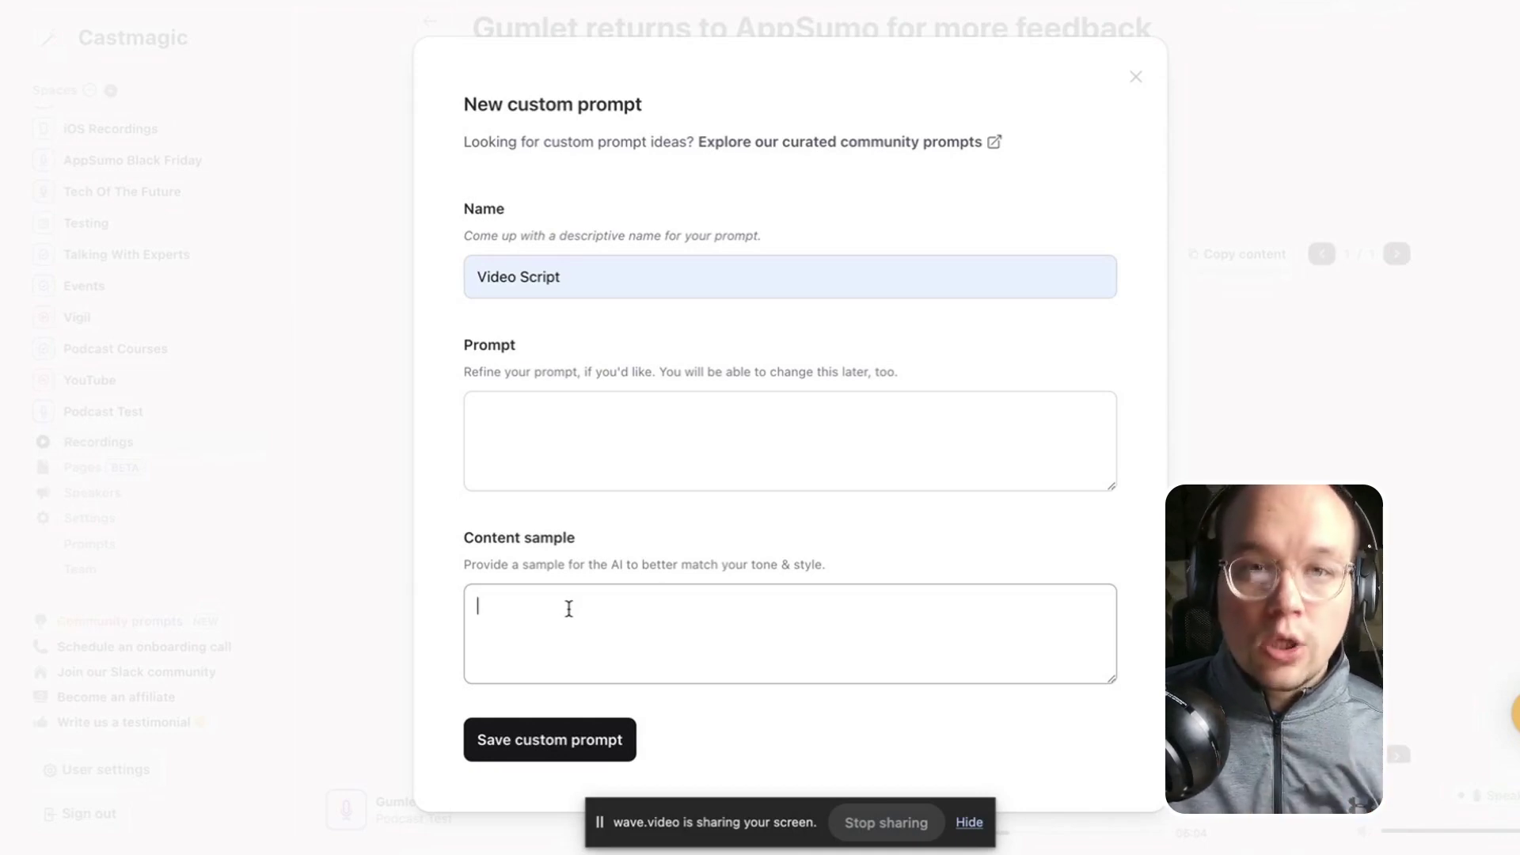
{"action": "left_click", "coordinate": [550, 596]}
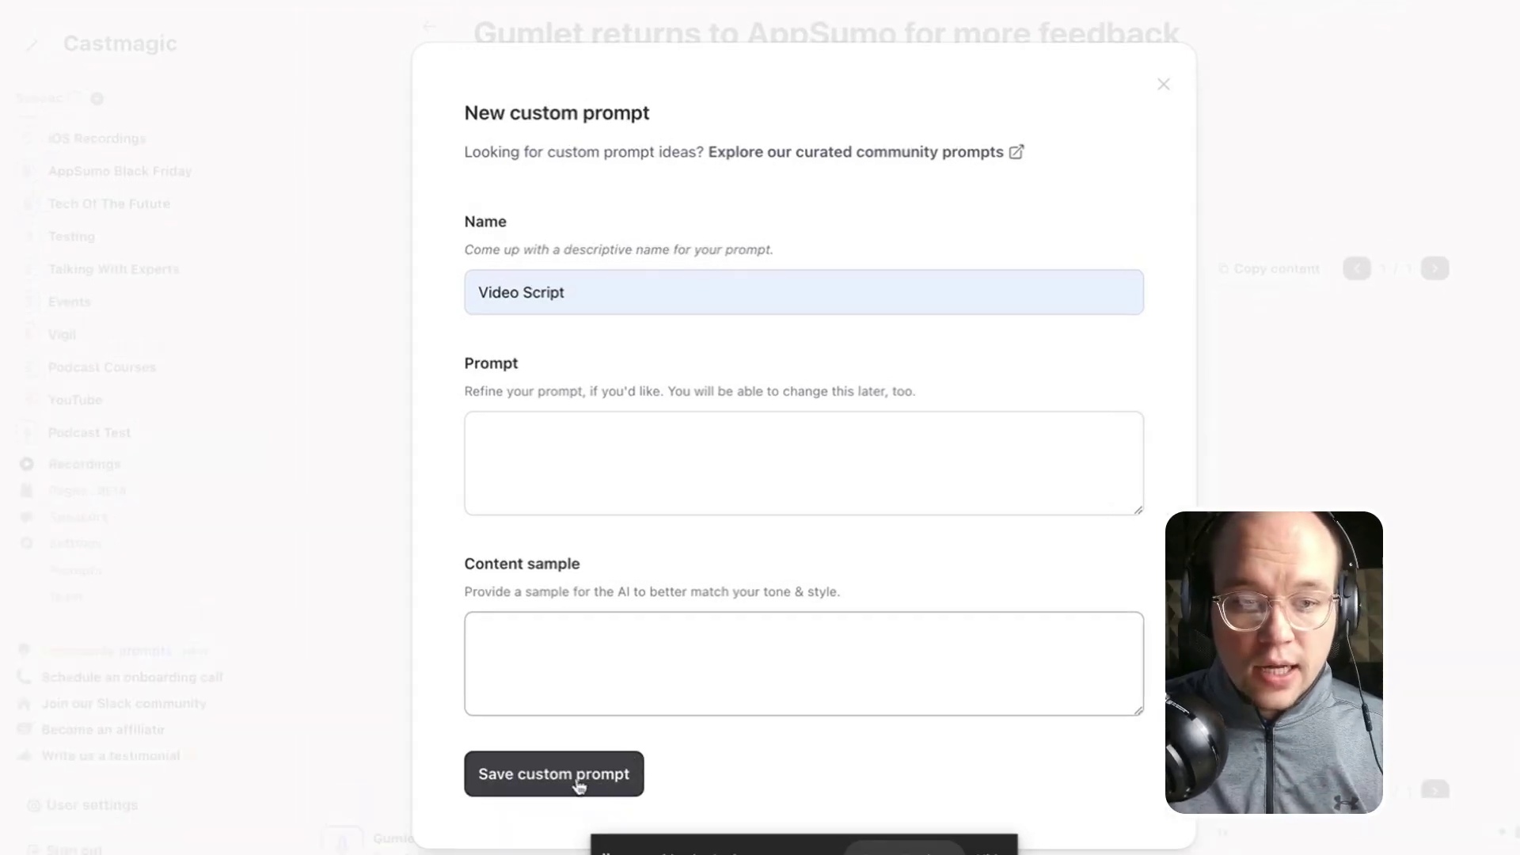
{"action": "left_click", "coordinate": [1164, 85]}
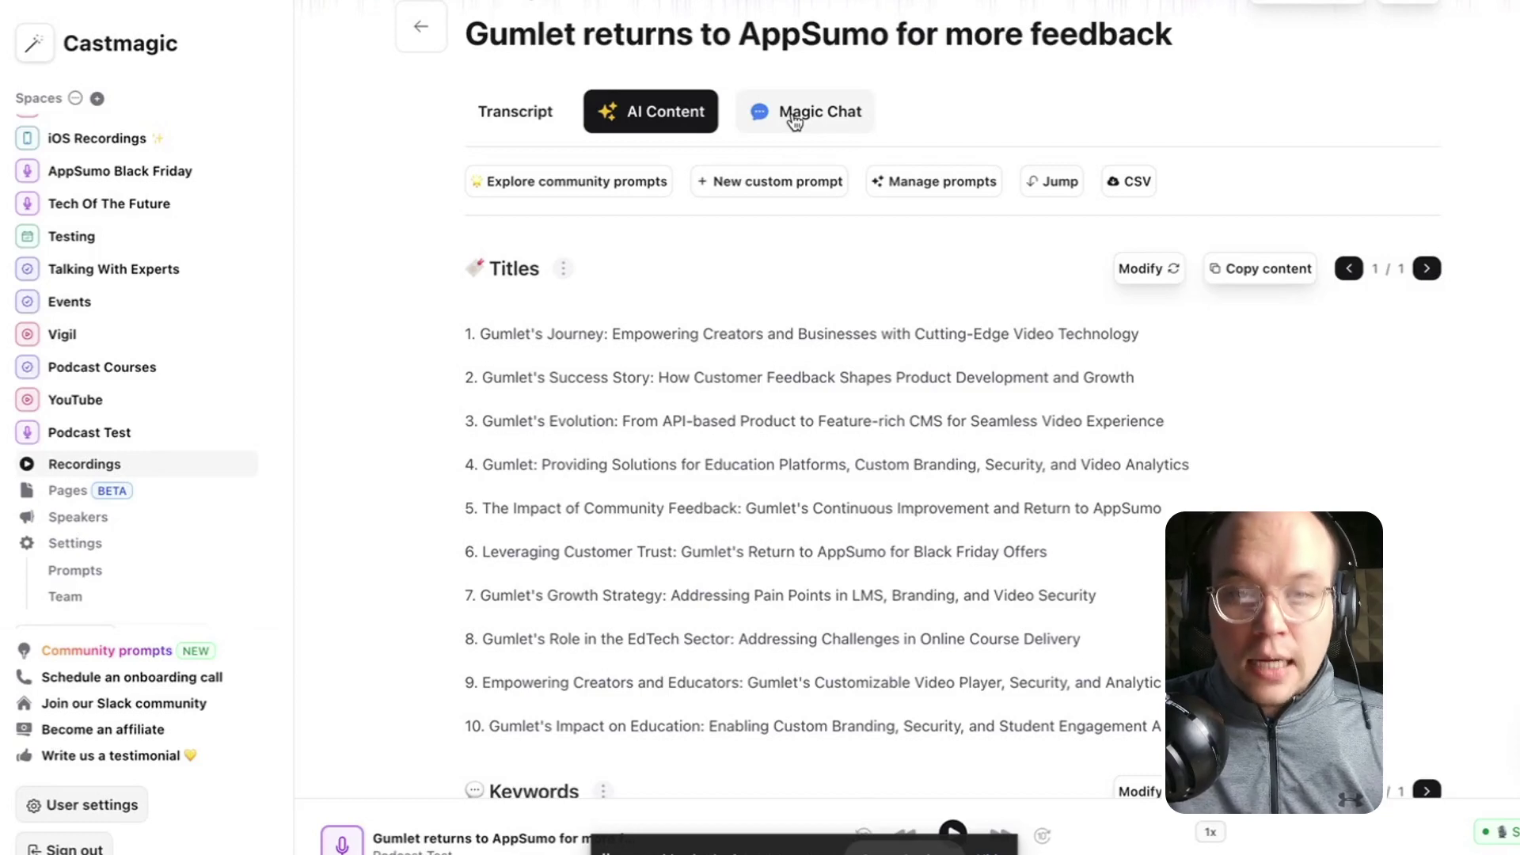
In Magic Chat, request the 600-word blog post example about Gumlet and review the answer.
{"action": "left_click", "coordinate": [837, 119]}
{"action": "scroll", "coordinate": [722, 284], "scroll_direction": "down", "scroll_amount": 3}
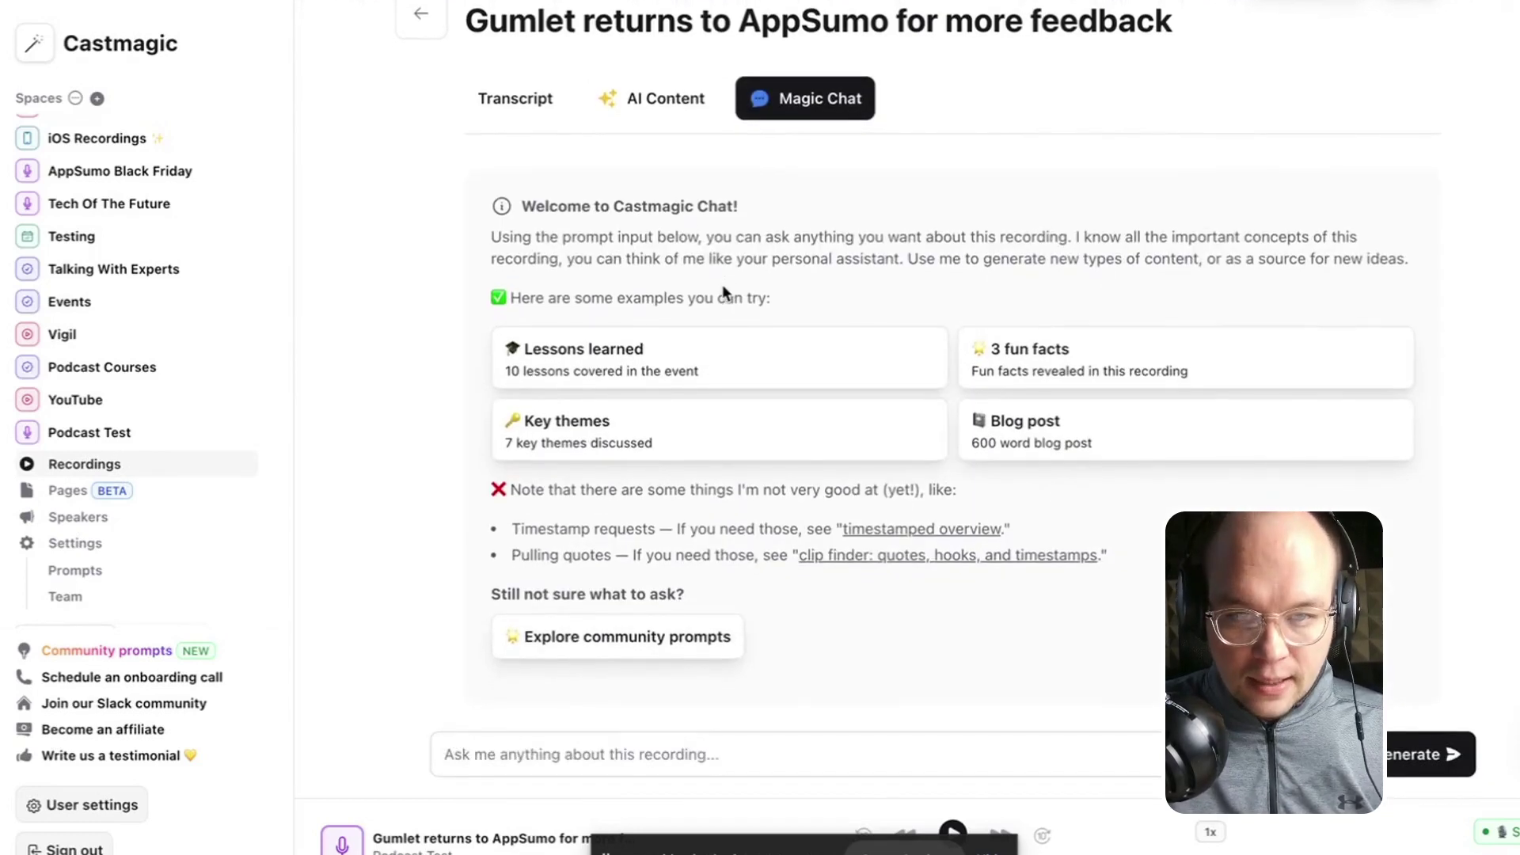
{"action": "left_click", "coordinate": [658, 751]}
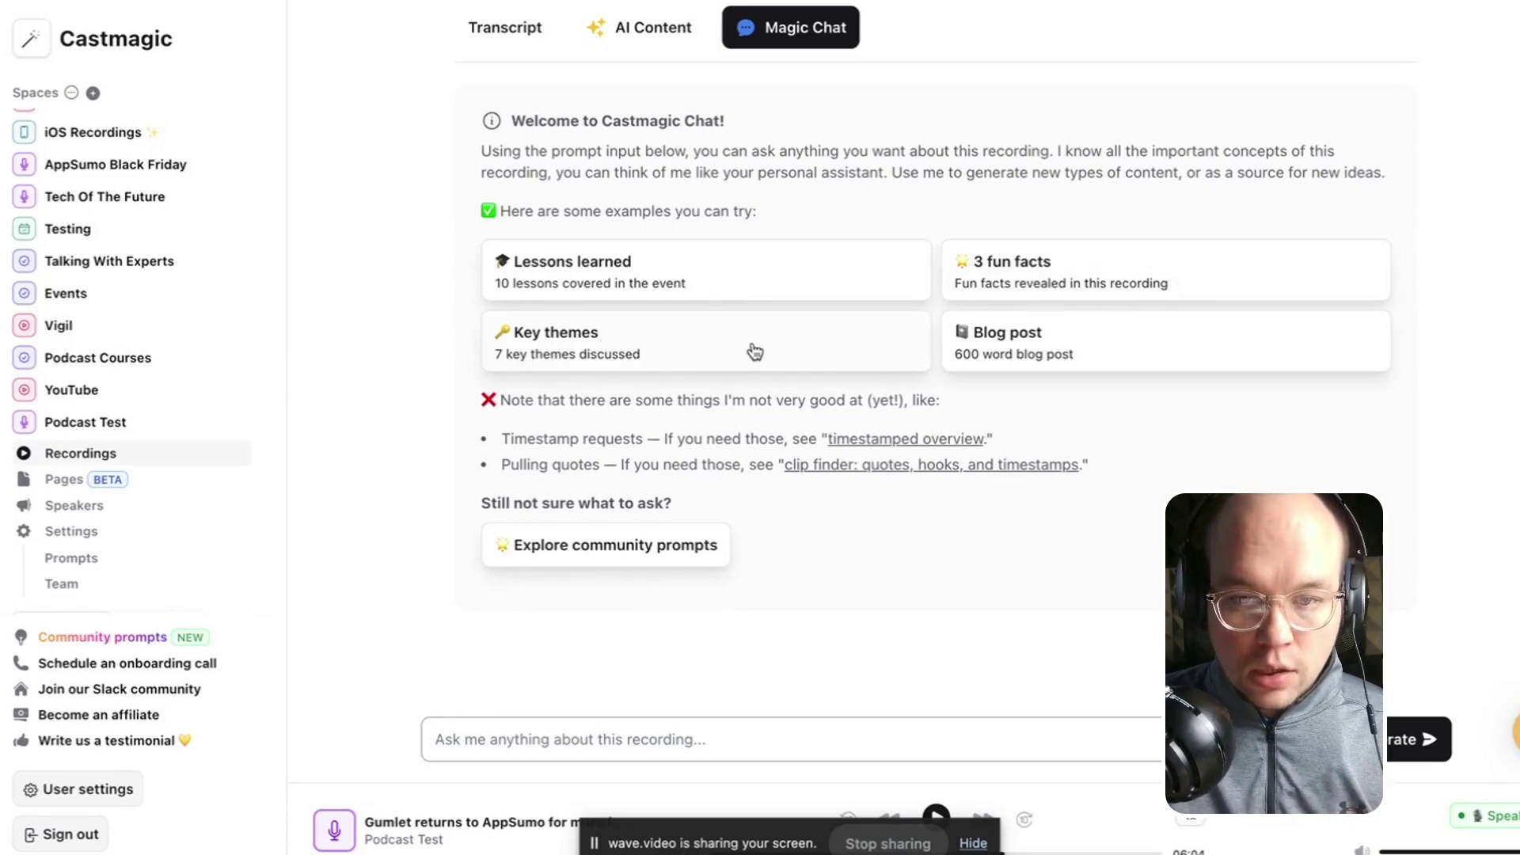
{"action": "left_click", "coordinate": [1046, 355]}
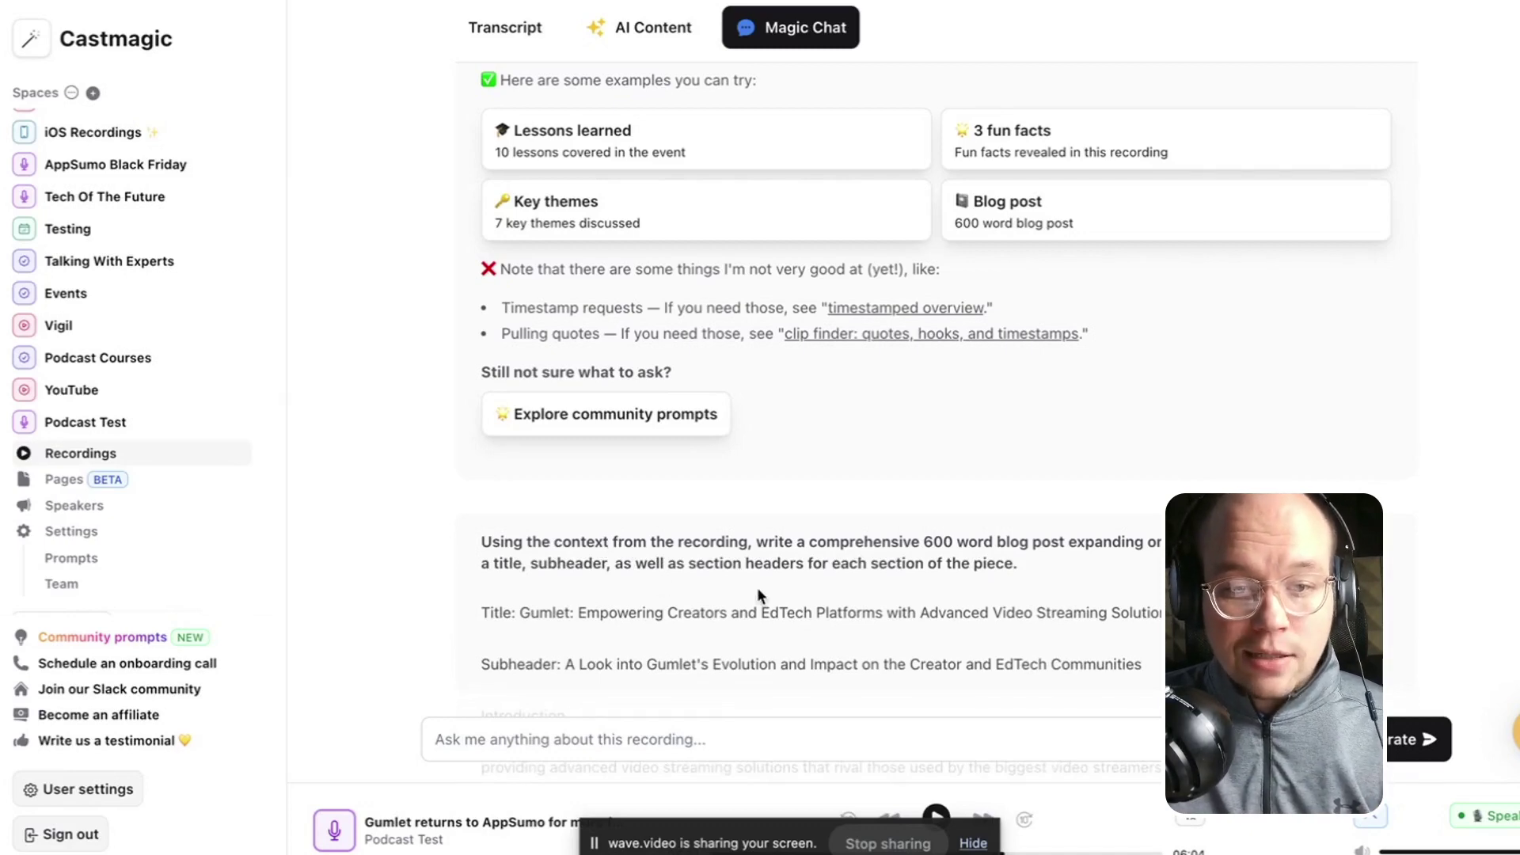
{"action": "scroll", "coordinate": [902, 598], "scroll_direction": "down", "scroll_amount": 3}
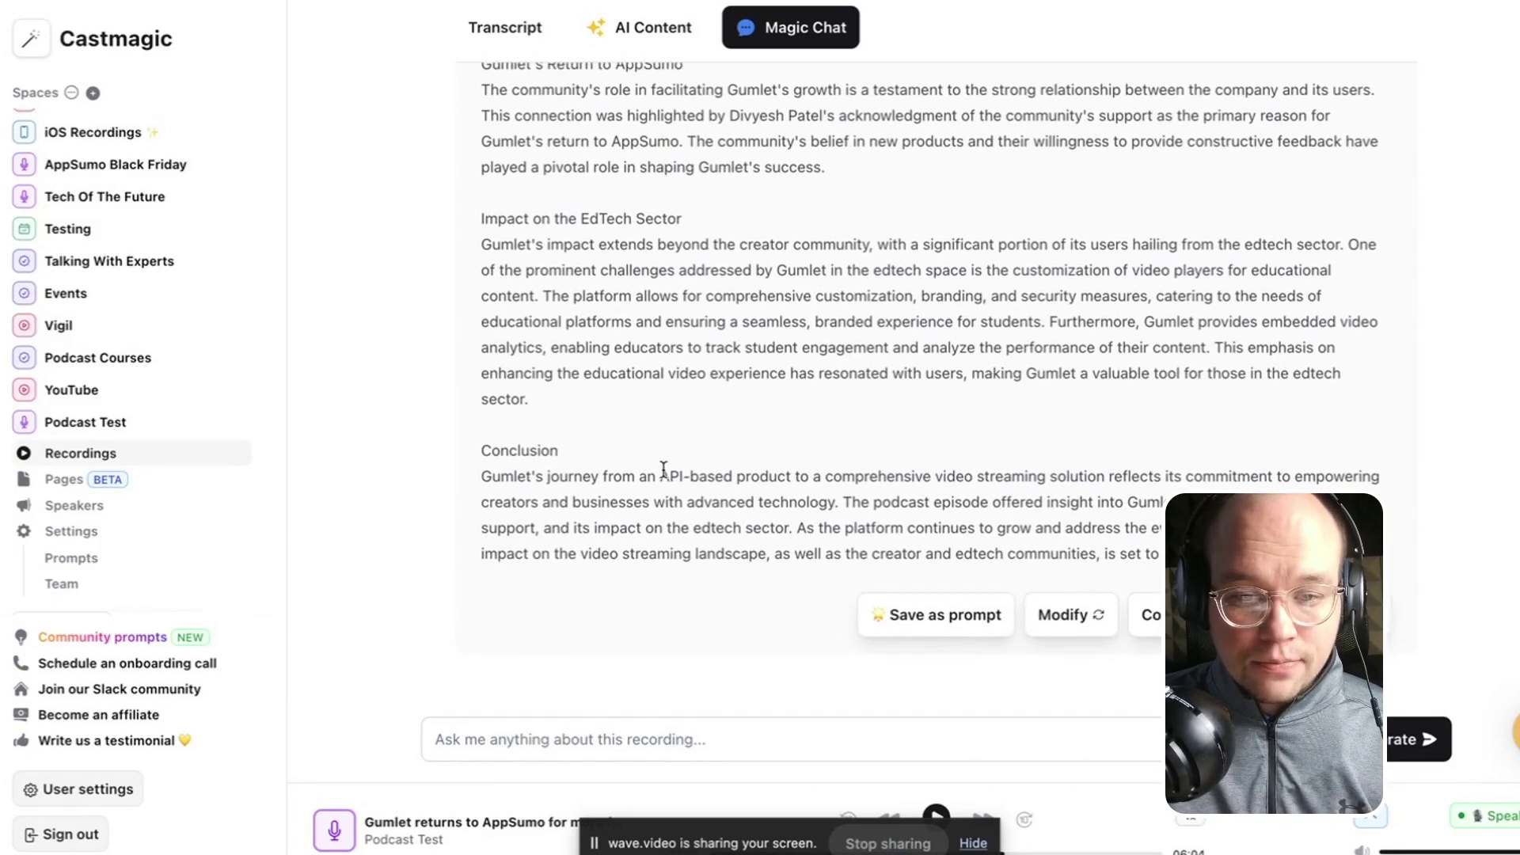
Save the blog post request as a custom prompt named 'Newsletter 600 words'.
{"action": "left_click", "coordinate": [932, 624]}
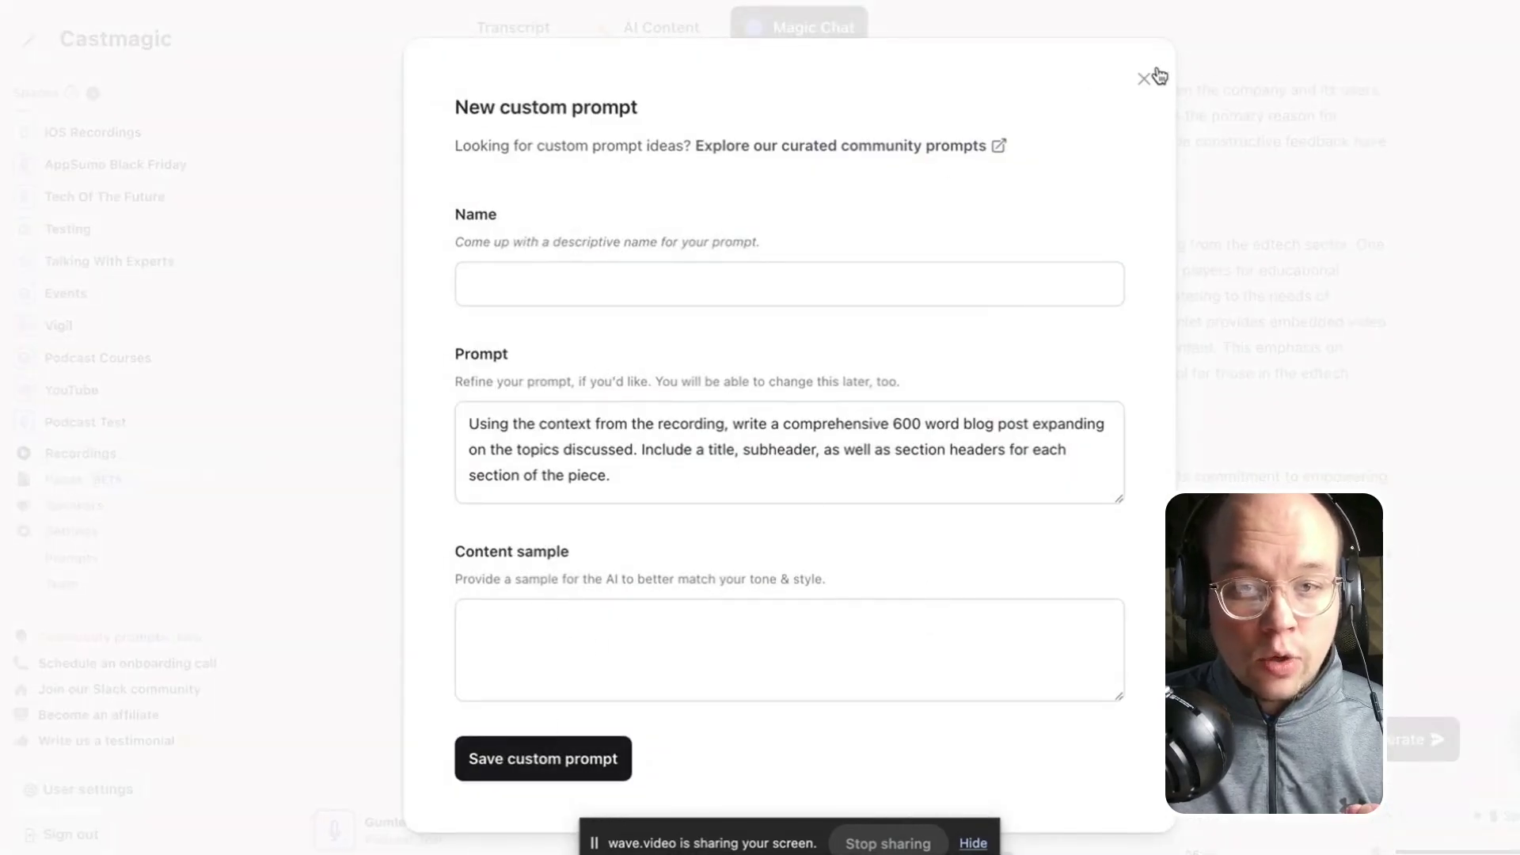
{"action": "left_click", "coordinate": [851, 284]}
{"action": "type", "text": "New"}
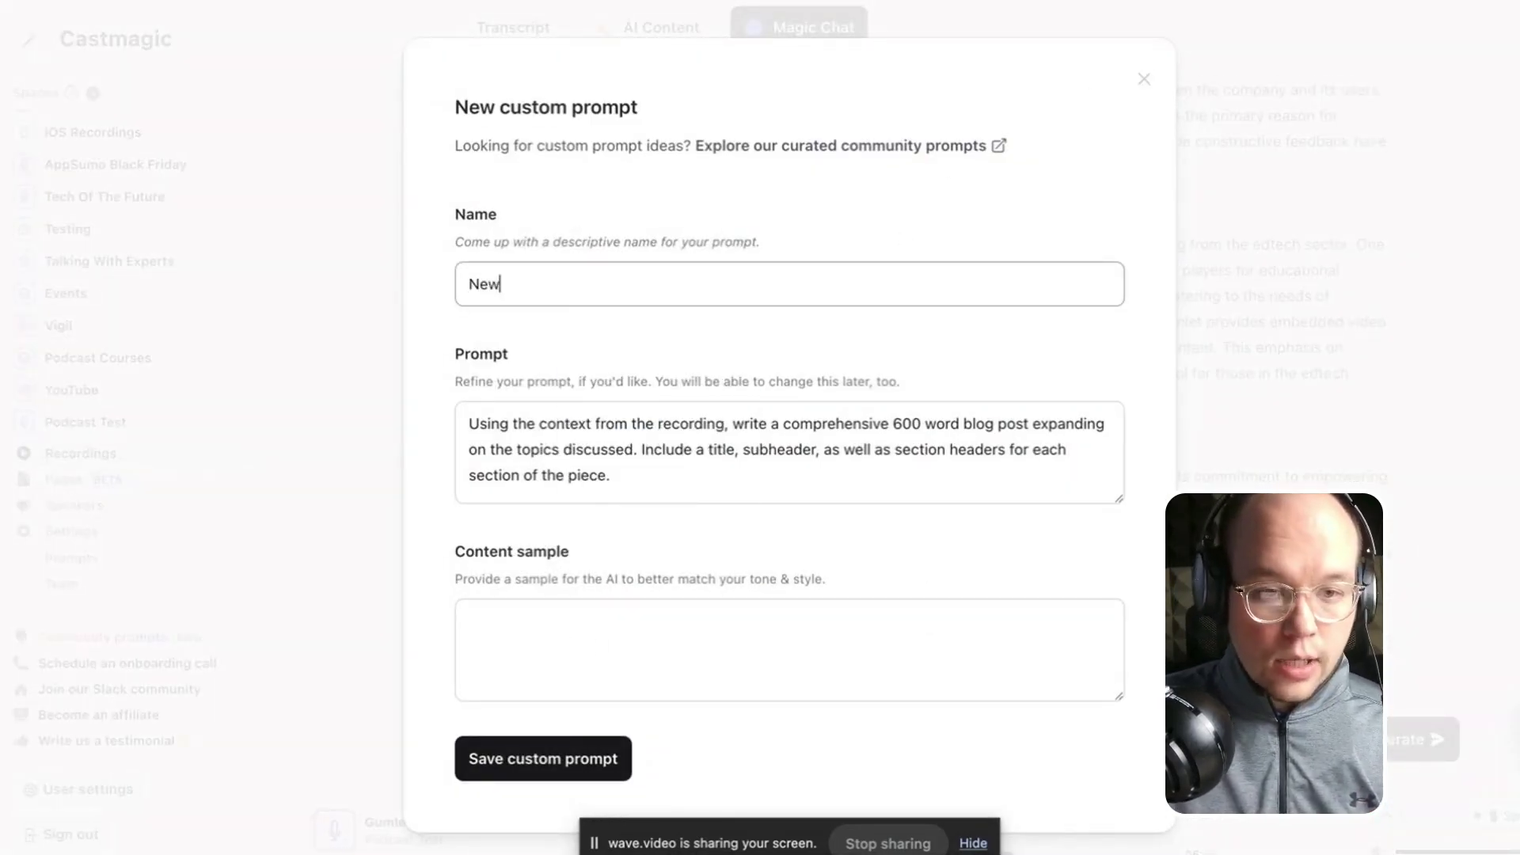
{"action": "type", "text": "slettte"}
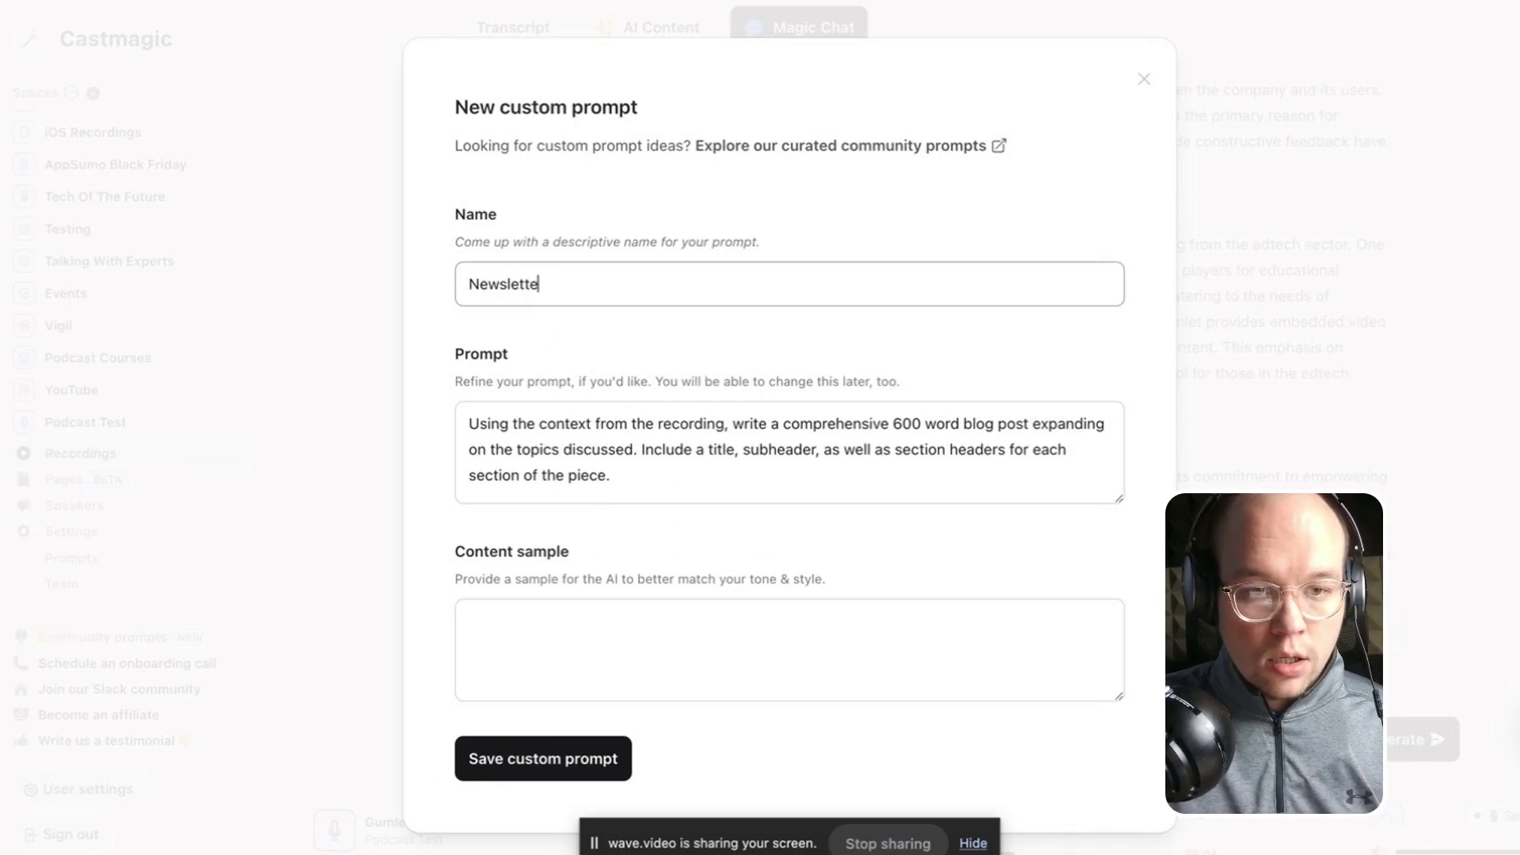
{"action": "type", "text": "r 600 words"}
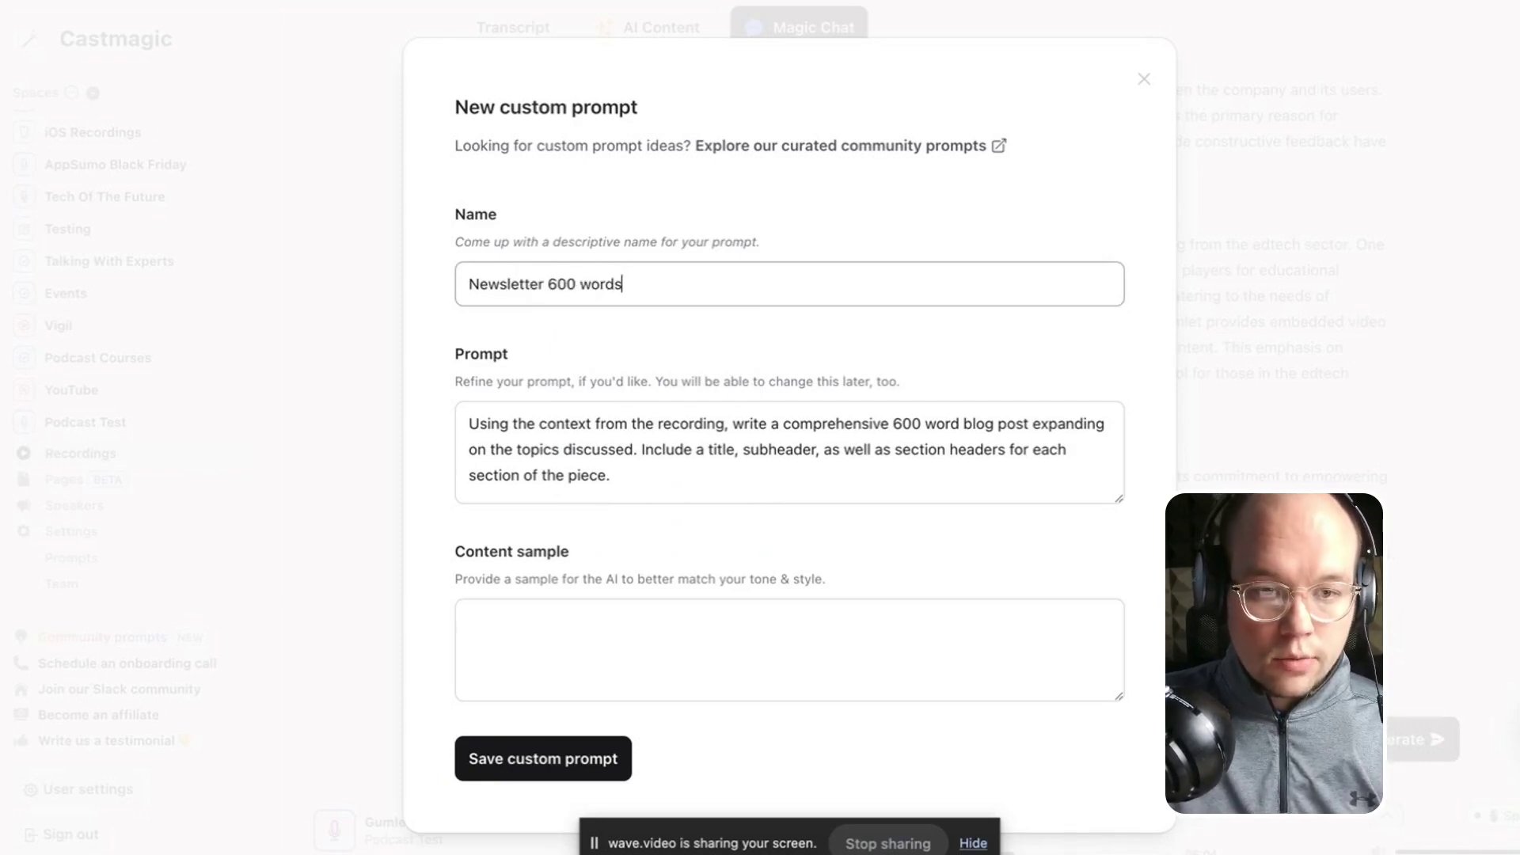
{"action": "left_click", "coordinate": [557, 764]}
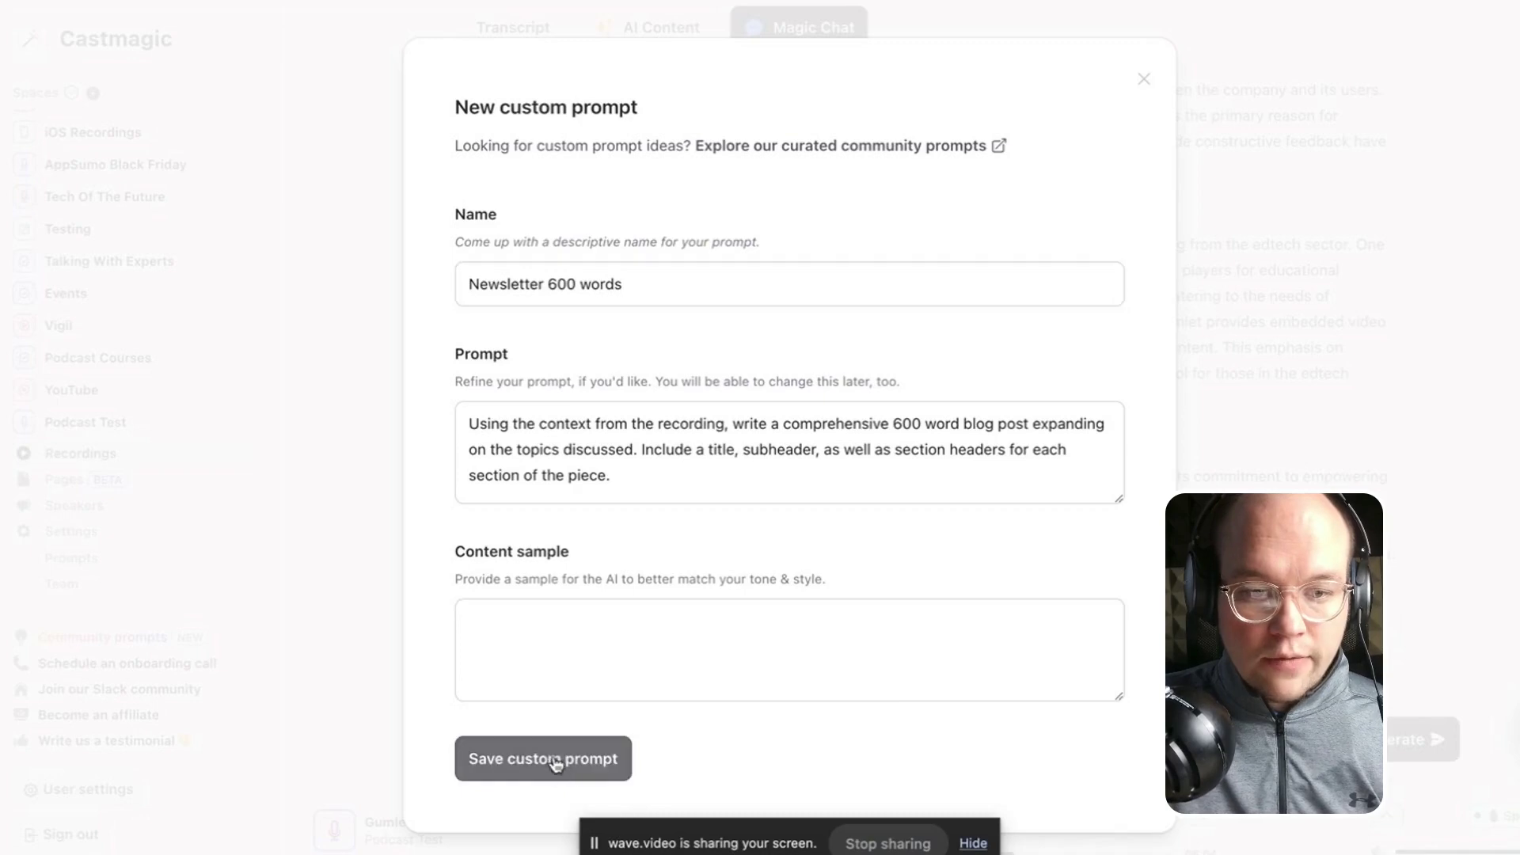
{"action": "scroll", "coordinate": [744, 400], "scroll_direction": "up", "scroll_amount": 10}
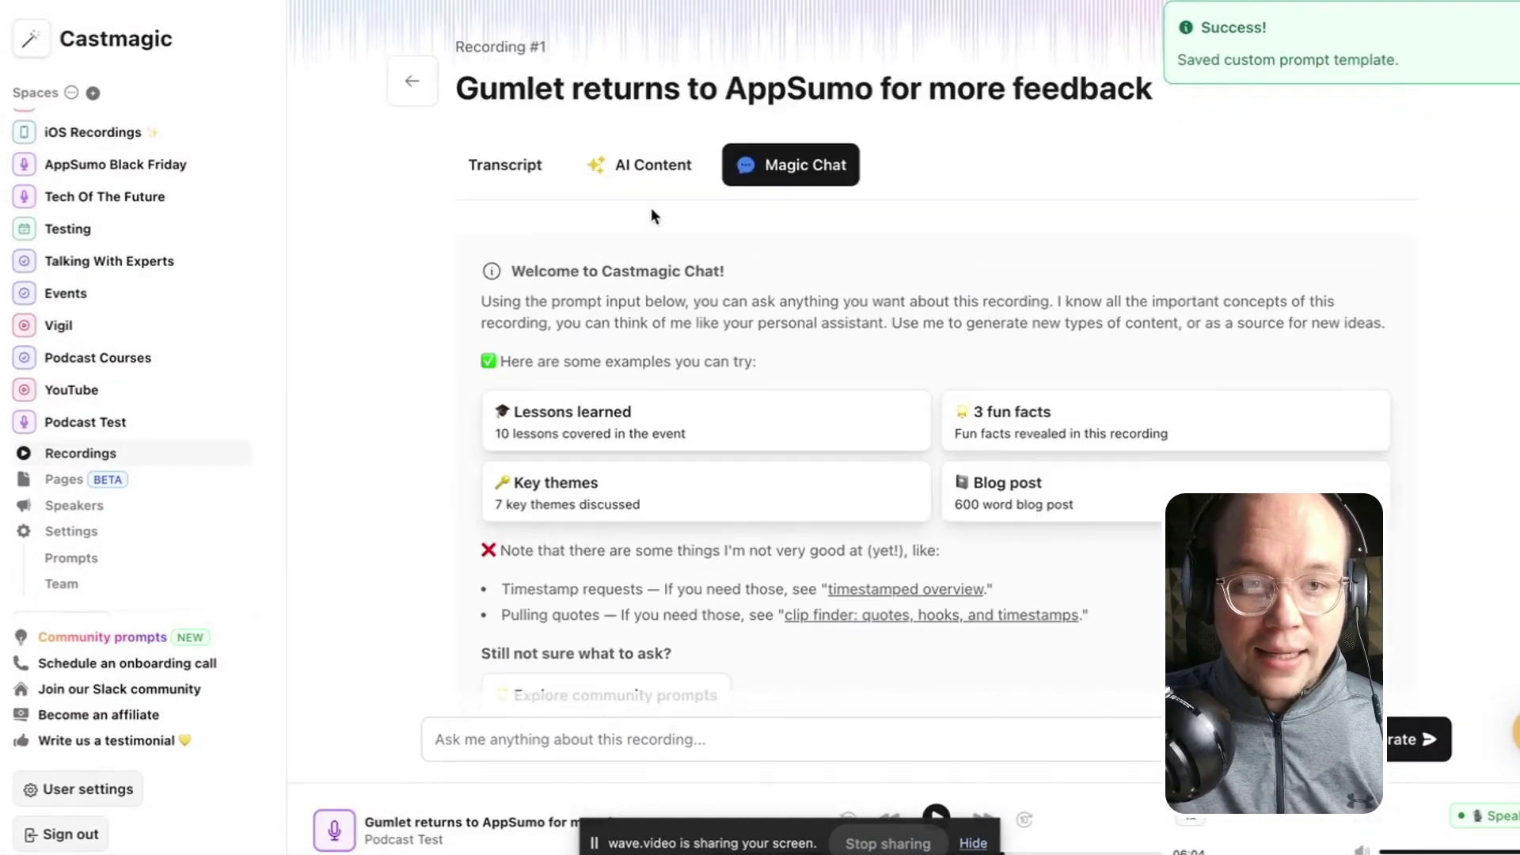
View AI Content past Titles, Key topics and Lead Magnet to the Newsletter 600 words section.
{"action": "left_click", "coordinate": [644, 164]}
{"action": "scroll", "coordinate": [609, 532], "scroll_direction": "down", "scroll_amount": 2}
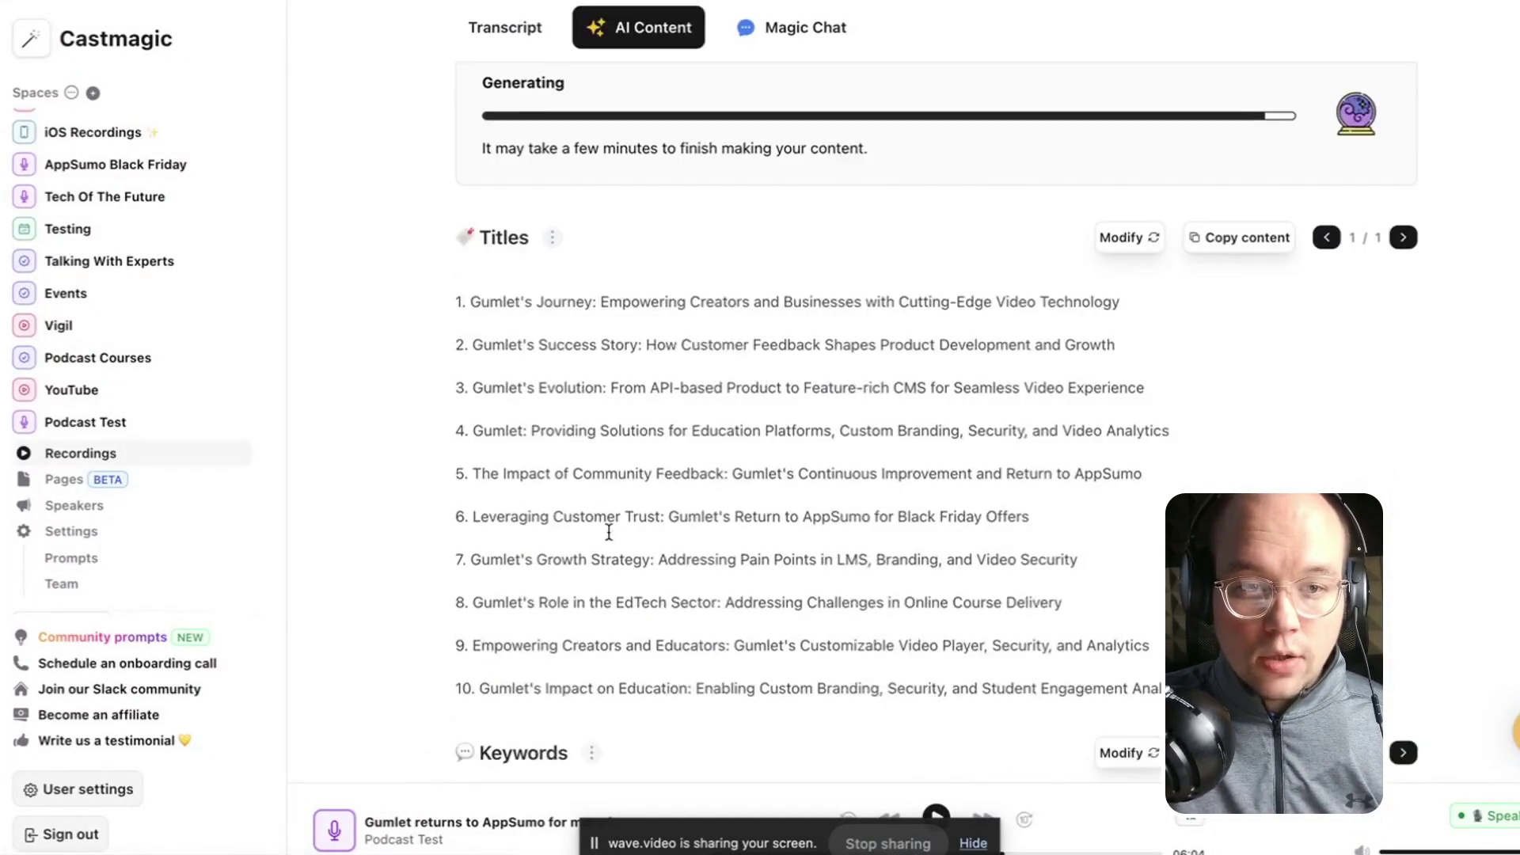
{"action": "scroll", "coordinate": [609, 532], "scroll_direction": "down", "scroll_amount": 15}
{"action": "scroll", "coordinate": [642, 534], "scroll_direction": "down", "scroll_amount": 10}
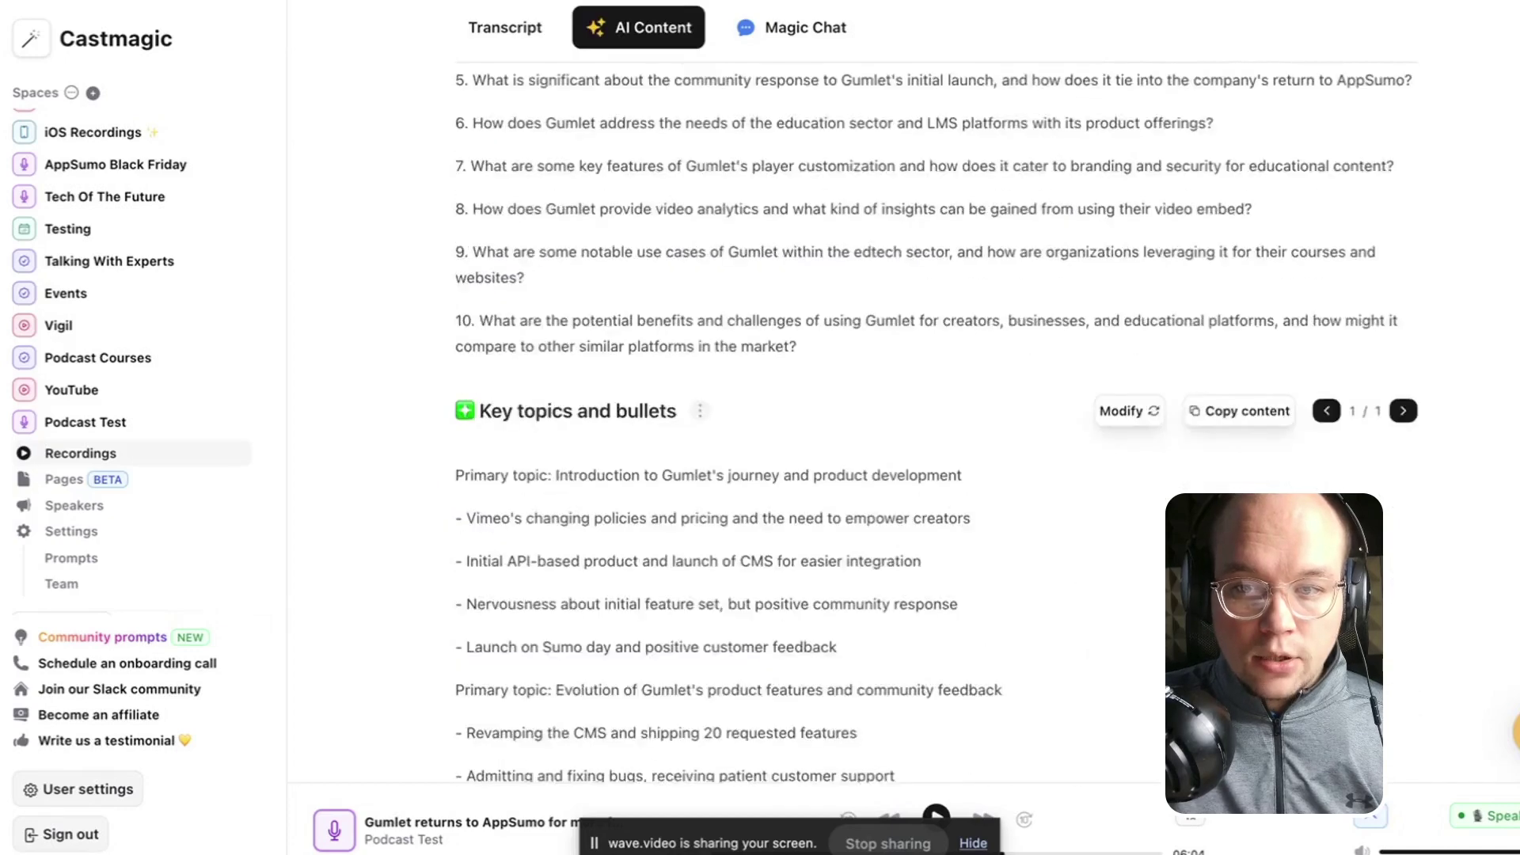
{"action": "scroll", "coordinate": [936, 367], "scroll_direction": "down", "scroll_amount": 20}
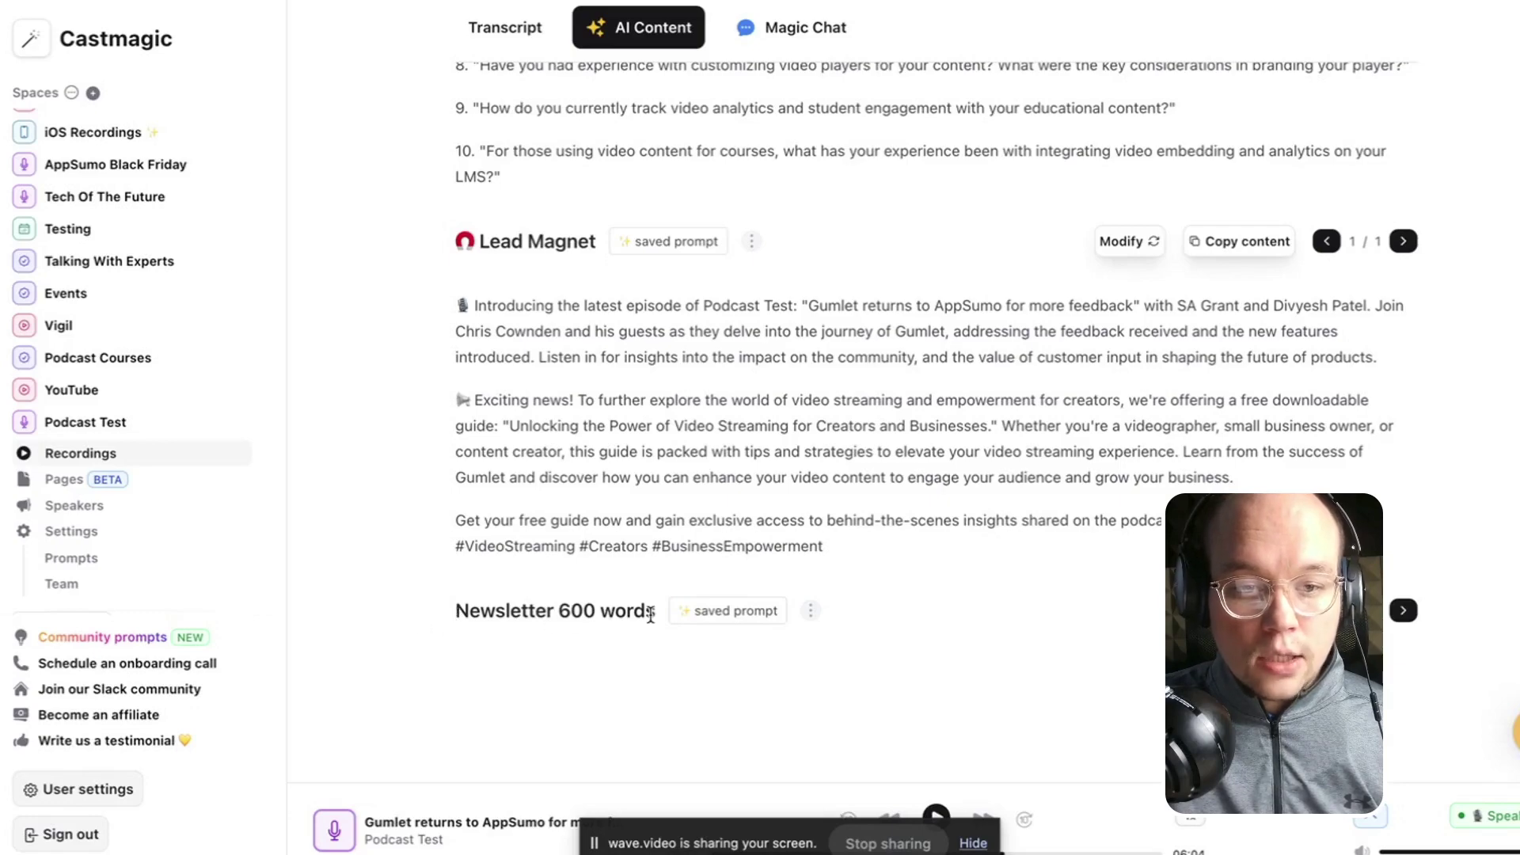
{"action": "scroll", "coordinate": [905, 390], "scroll_direction": "up", "scroll_amount": 20}
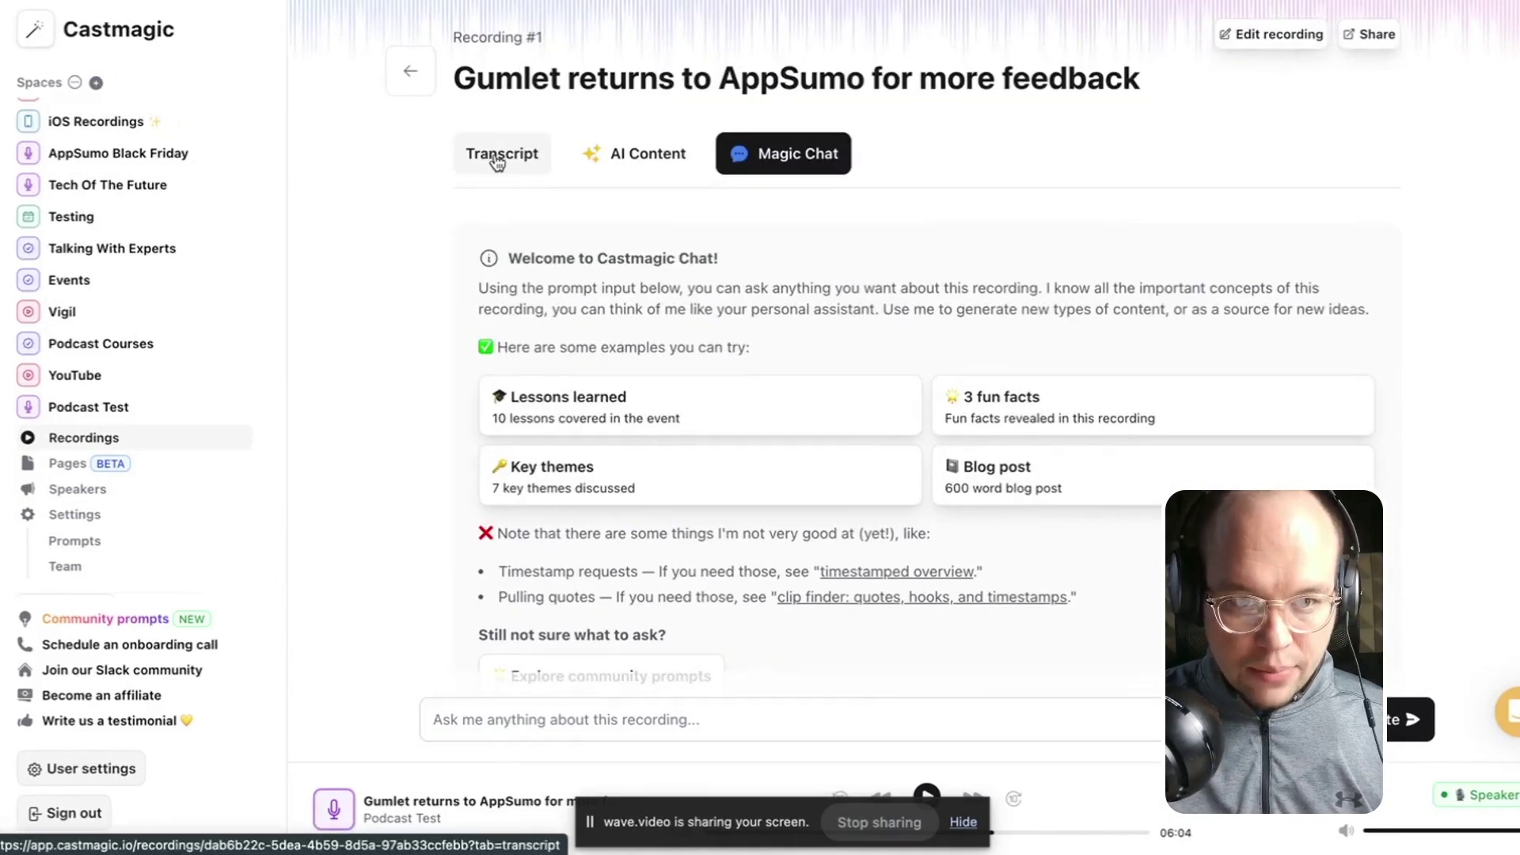
Review the speaker-labelled transcript, then look through the generated AI content.
{"action": "left_click", "coordinate": [491, 157]}
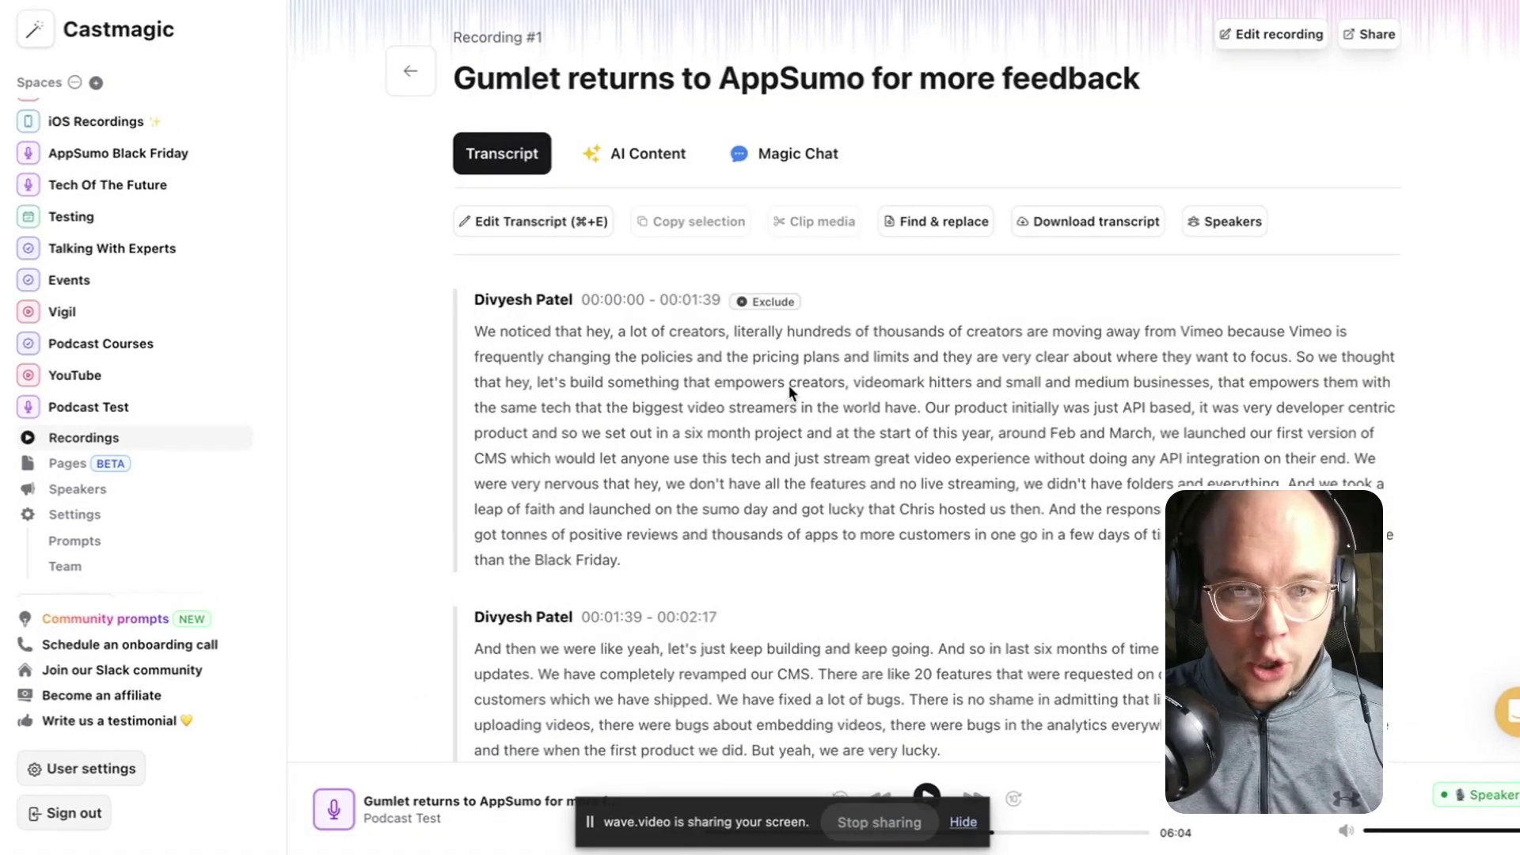
{"action": "scroll", "coordinate": [553, 326], "scroll_direction": "down", "scroll_amount": 1}
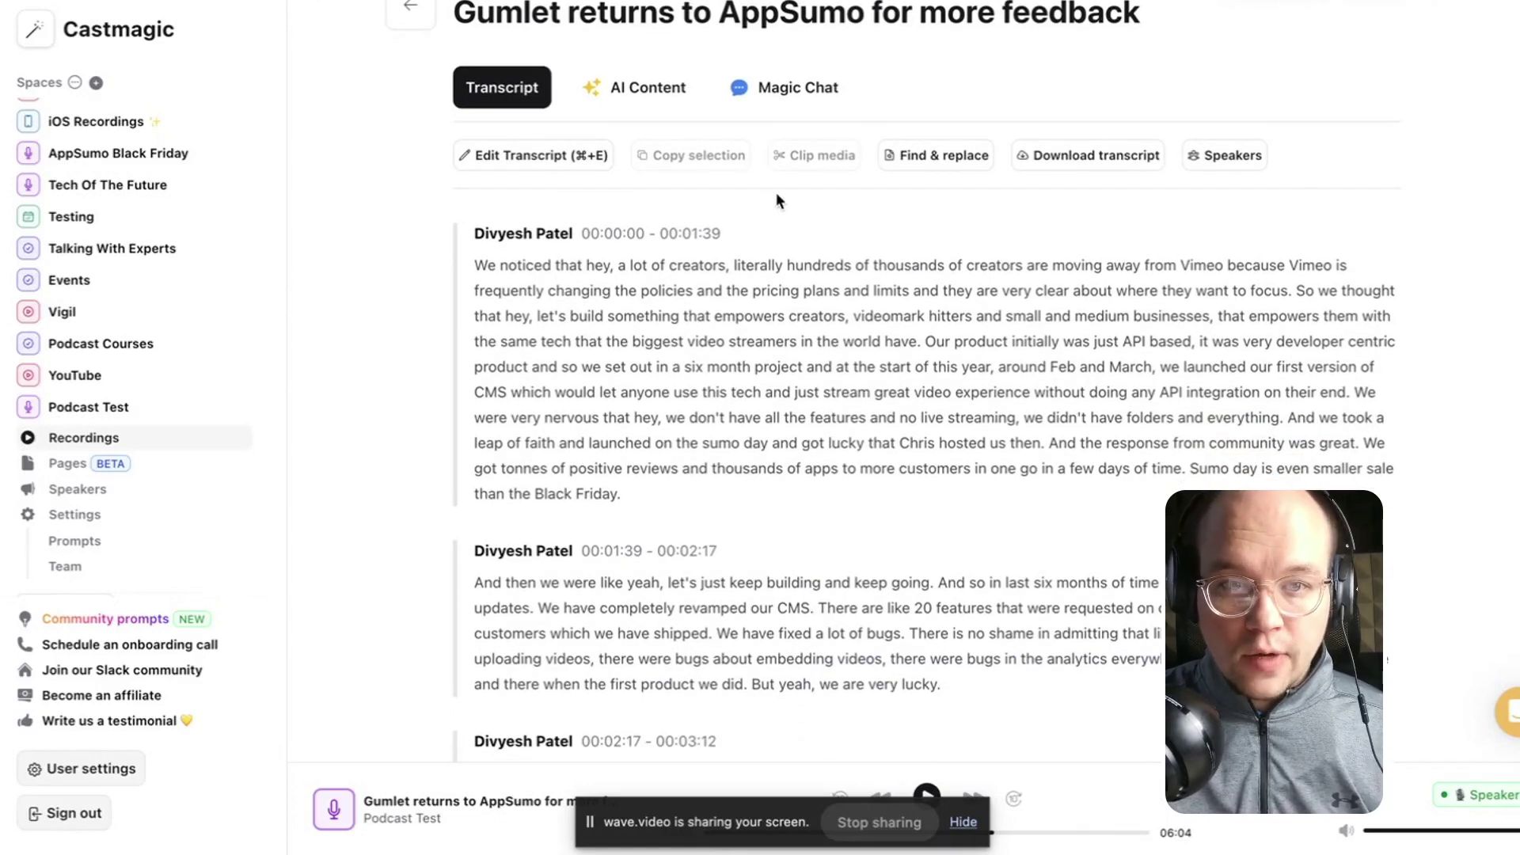
{"action": "left_click", "coordinate": [669, 95]}
{"action": "scroll", "coordinate": [513, 279], "scroll_direction": "down", "scroll_amount": 1}
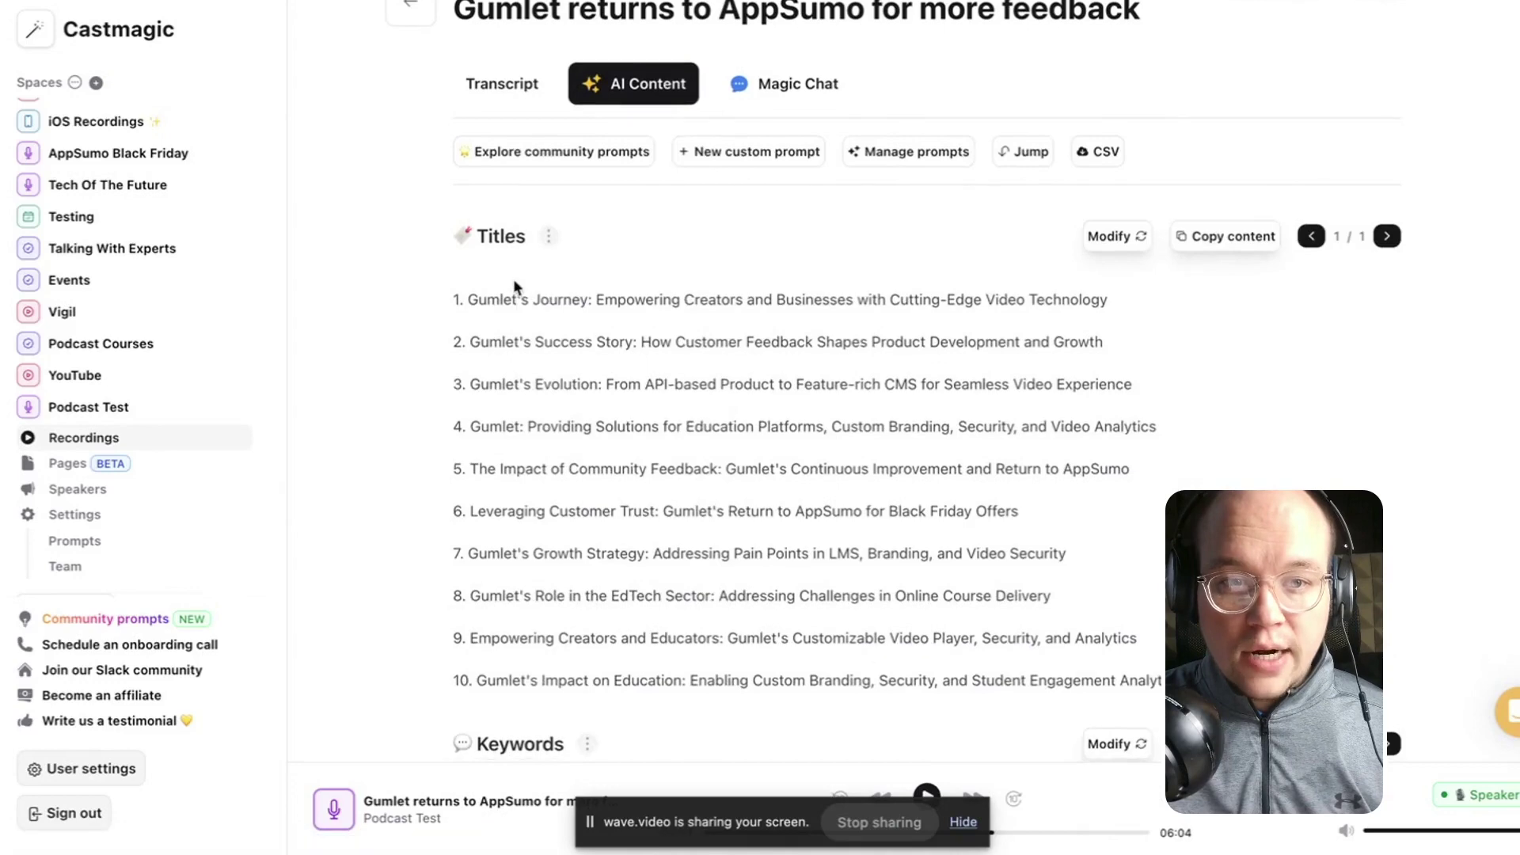
{"action": "scroll", "coordinate": [516, 235], "scroll_direction": "down", "scroll_amount": 1}
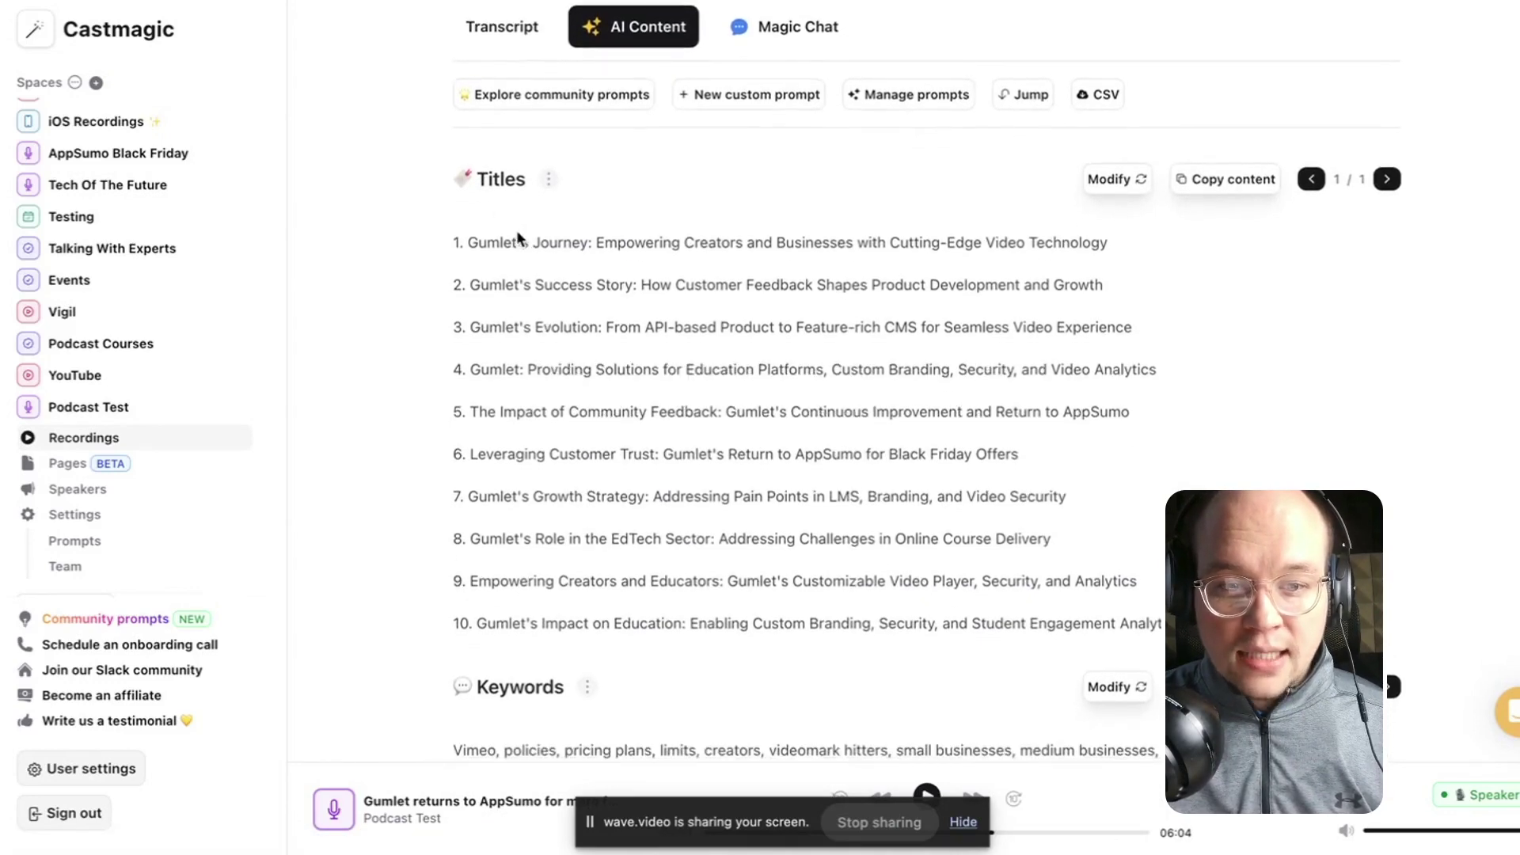
{"action": "scroll", "coordinate": [714, 300], "scroll_direction": "up", "scroll_amount": 1}
{"action": "scroll", "coordinate": [787, 213], "scroll_direction": "up", "scroll_amount": 3}
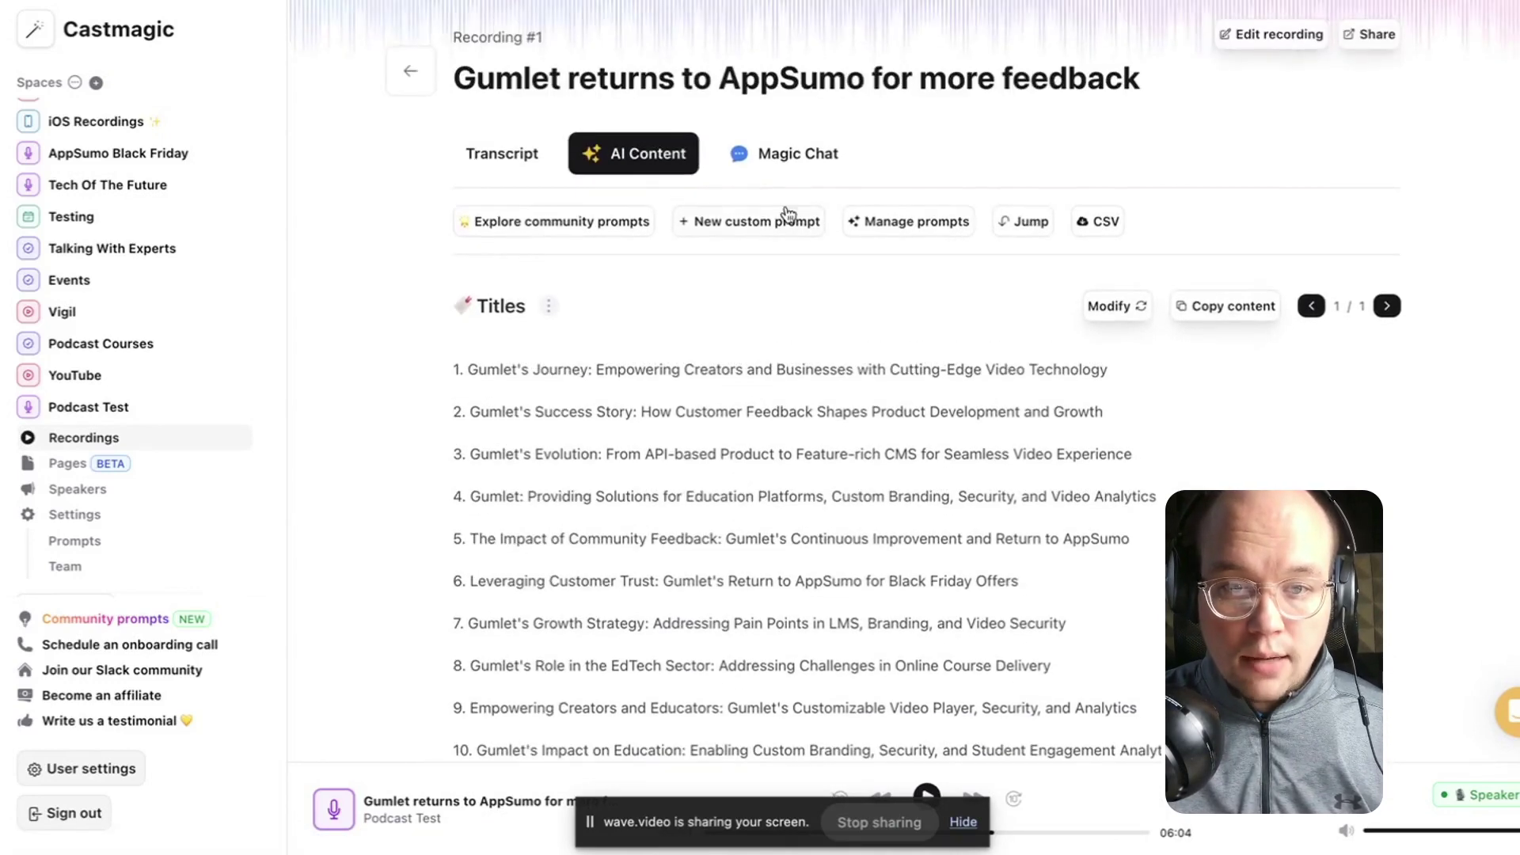
Check Magic Chat, return to the transcript, and view then dismiss the download formats.
{"action": "left_click", "coordinate": [831, 140]}
{"action": "scroll", "coordinate": [732, 475], "scroll_direction": "down", "scroll_amount": 3}
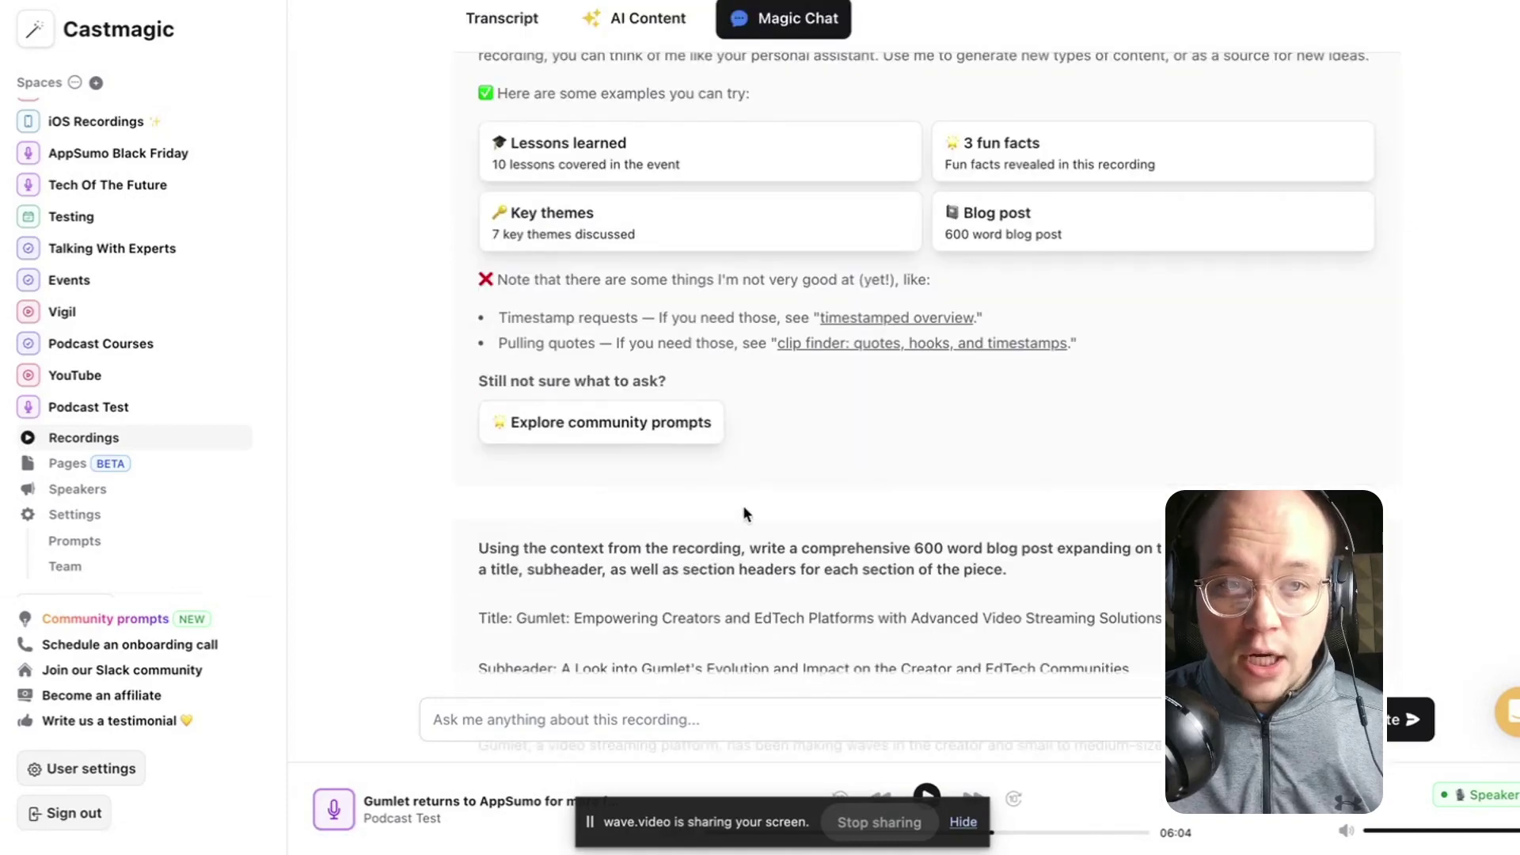
{"action": "scroll", "coordinate": [761, 488], "scroll_direction": "up", "scroll_amount": 3}
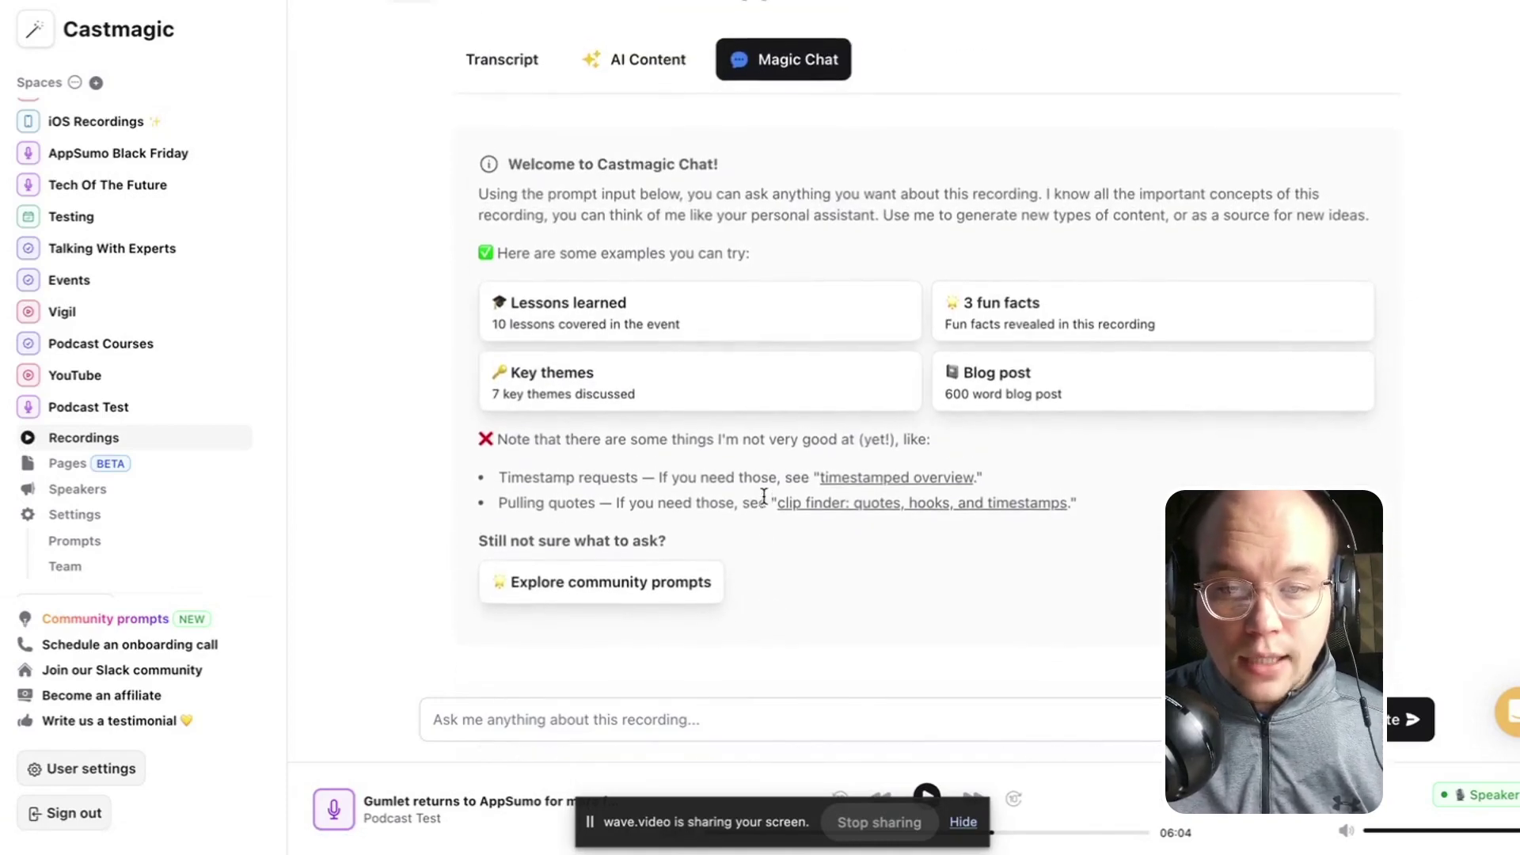
{"action": "left_click", "coordinate": [502, 28]}
{"action": "left_click", "coordinate": [1073, 229]}
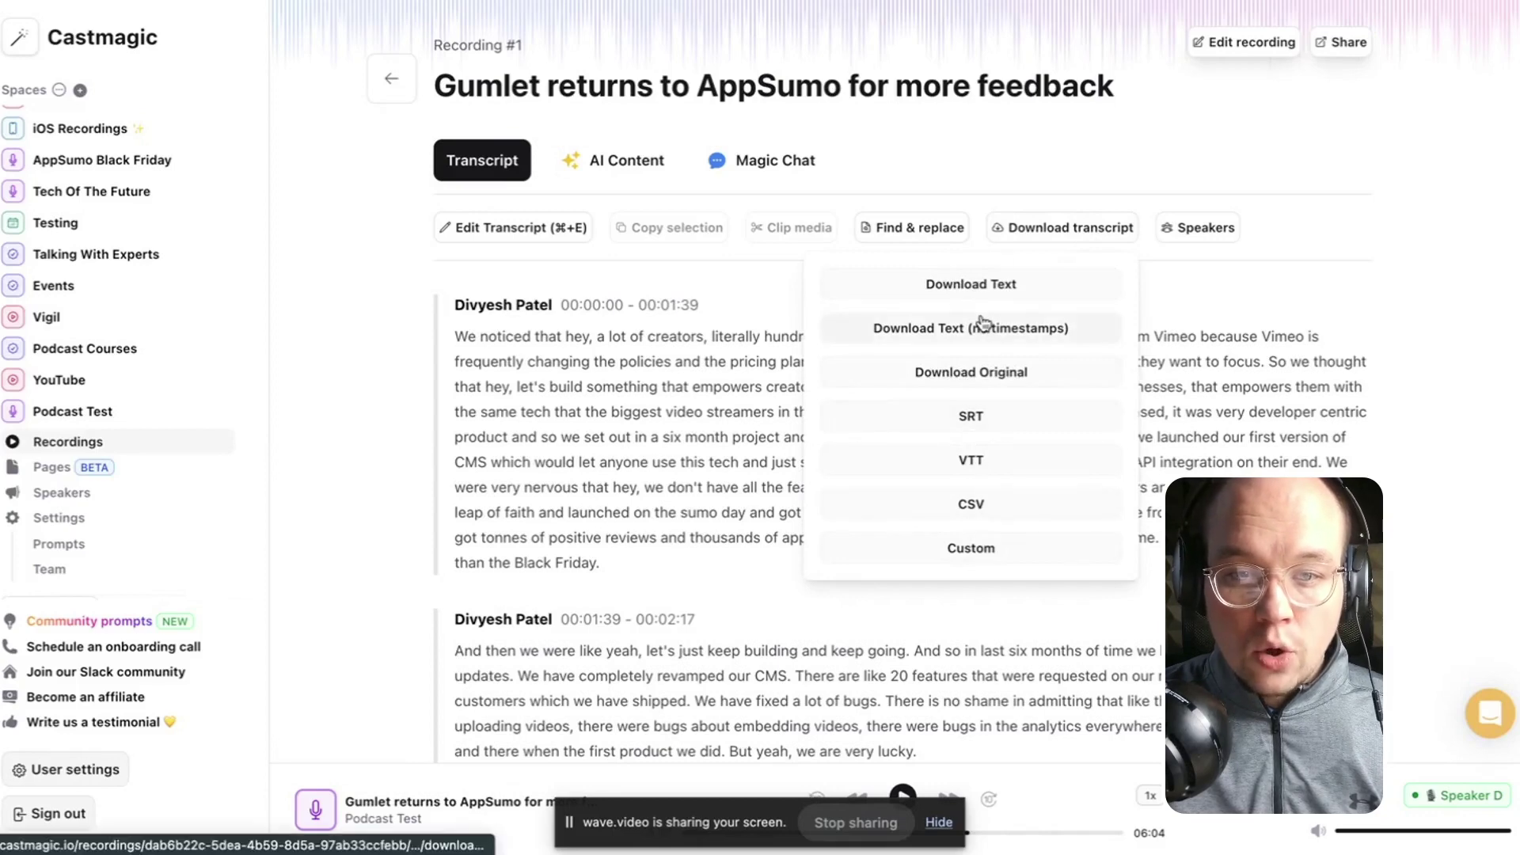
{"action": "left_click", "coordinate": [1216, 283]}
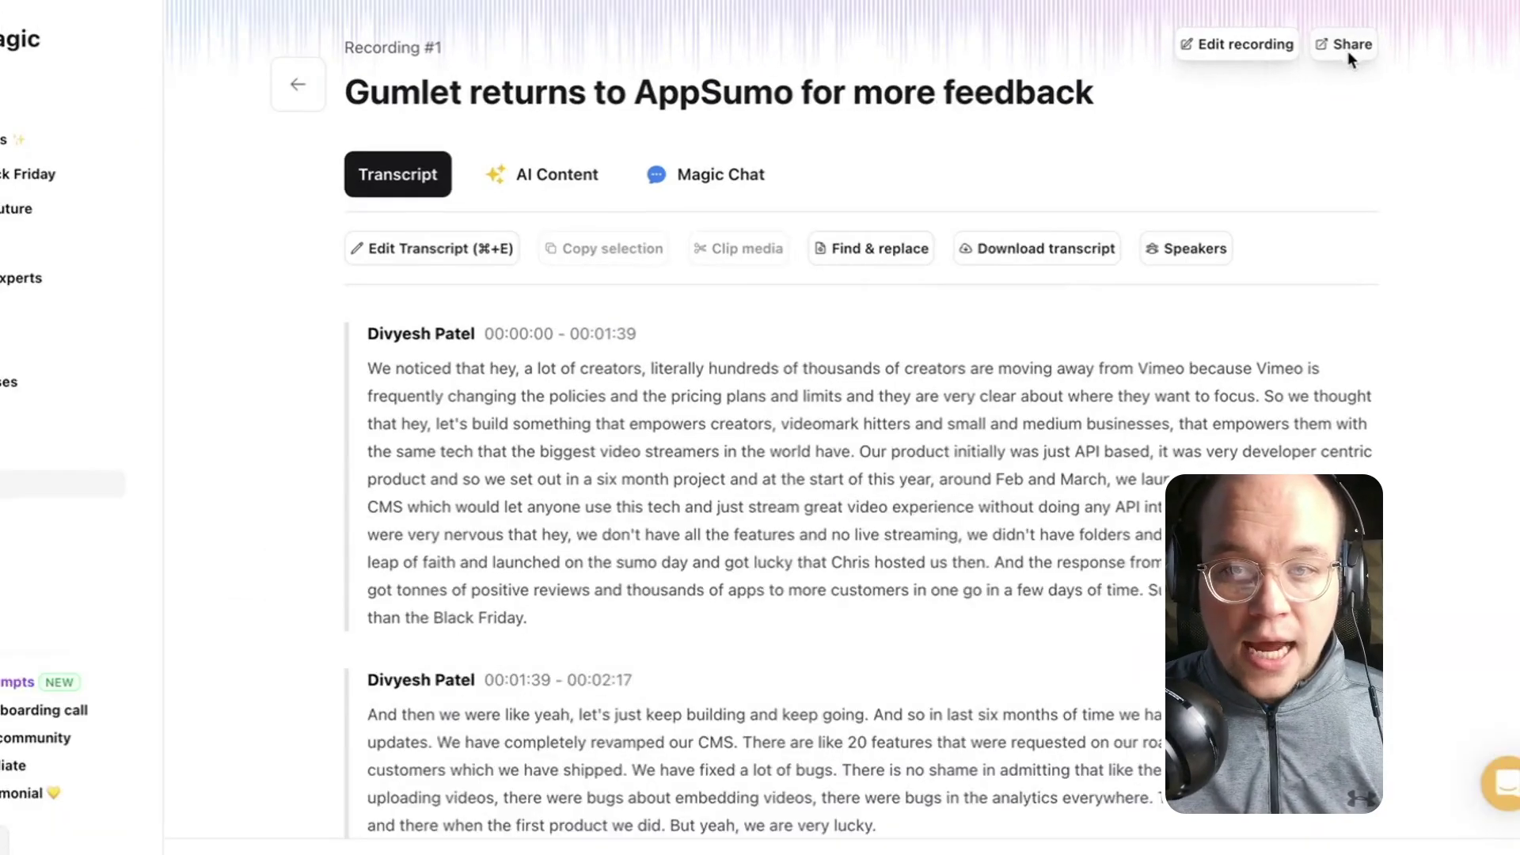
Share the recording with AI Content included and Magic Chat excluded, selecting the link and embed code.
{"action": "left_click", "coordinate": [1347, 51]}
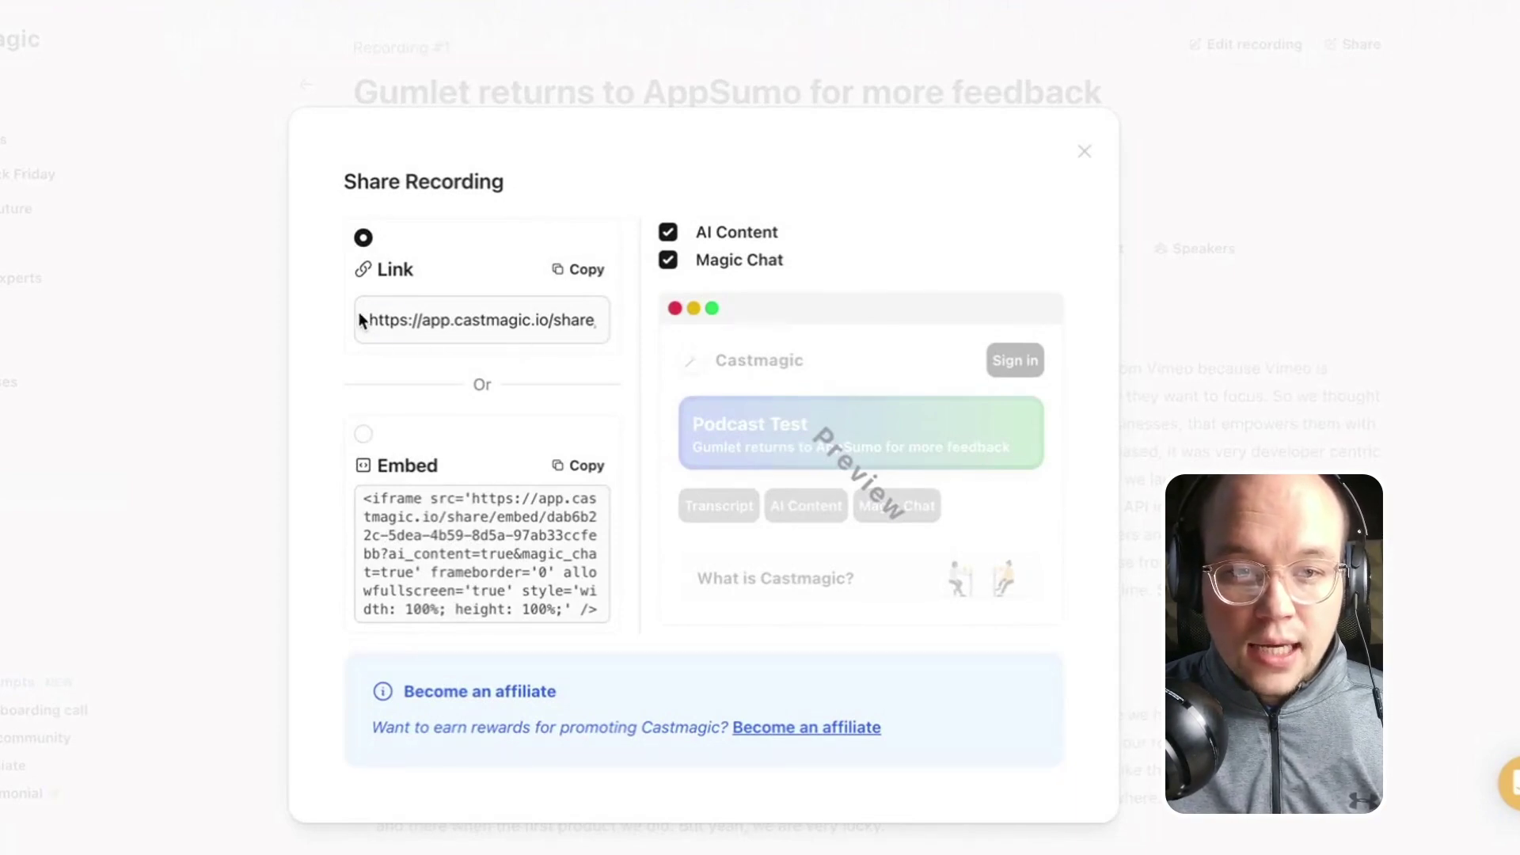
{"action": "left_click_drag", "start_coordinate": [360, 320], "coordinate": [663, 320]}
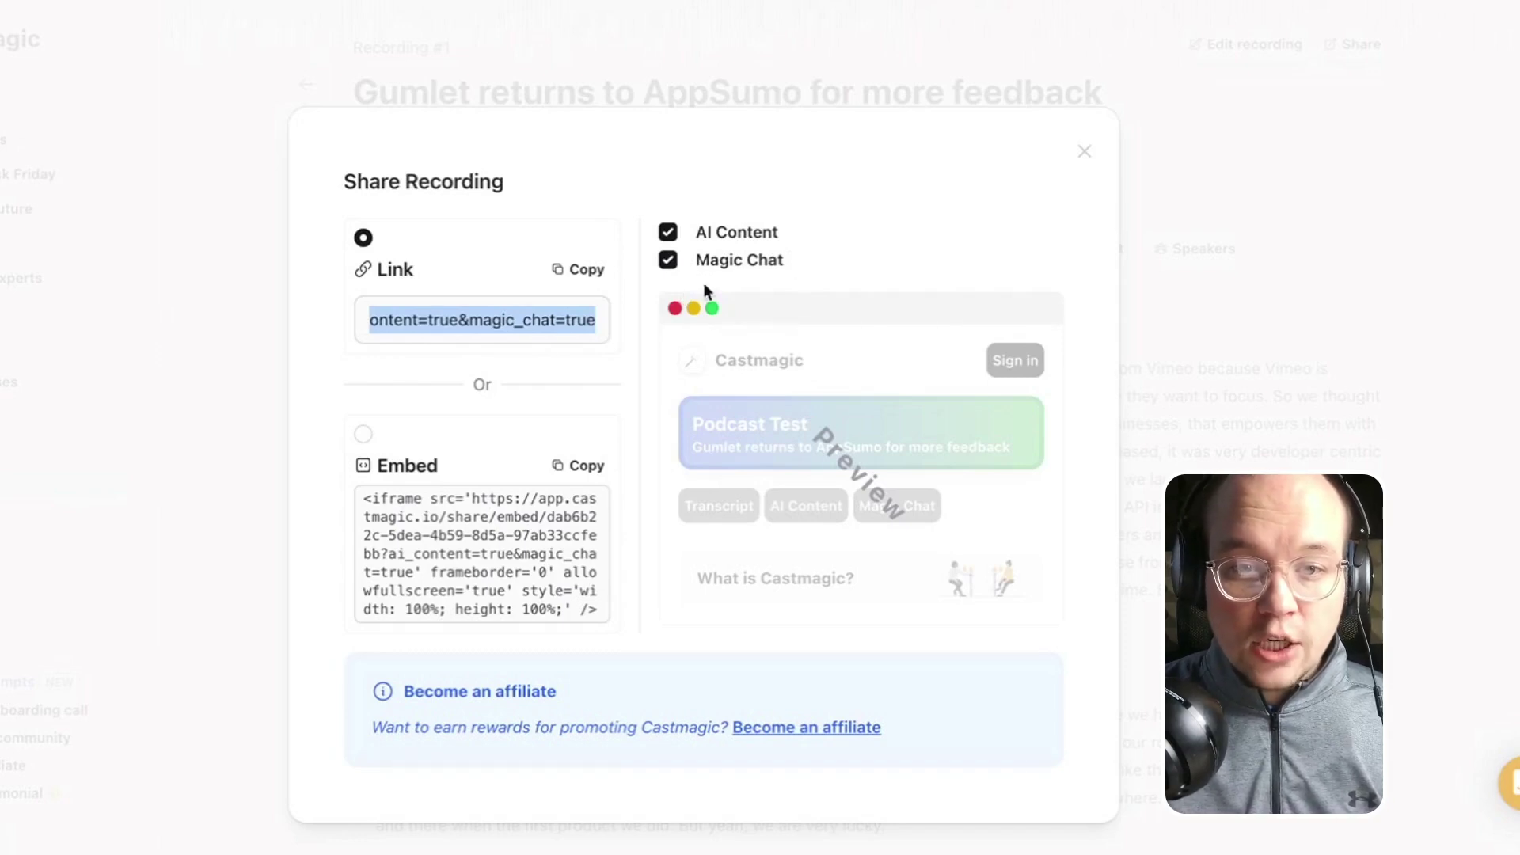
{"action": "left_click", "coordinate": [691, 235]}
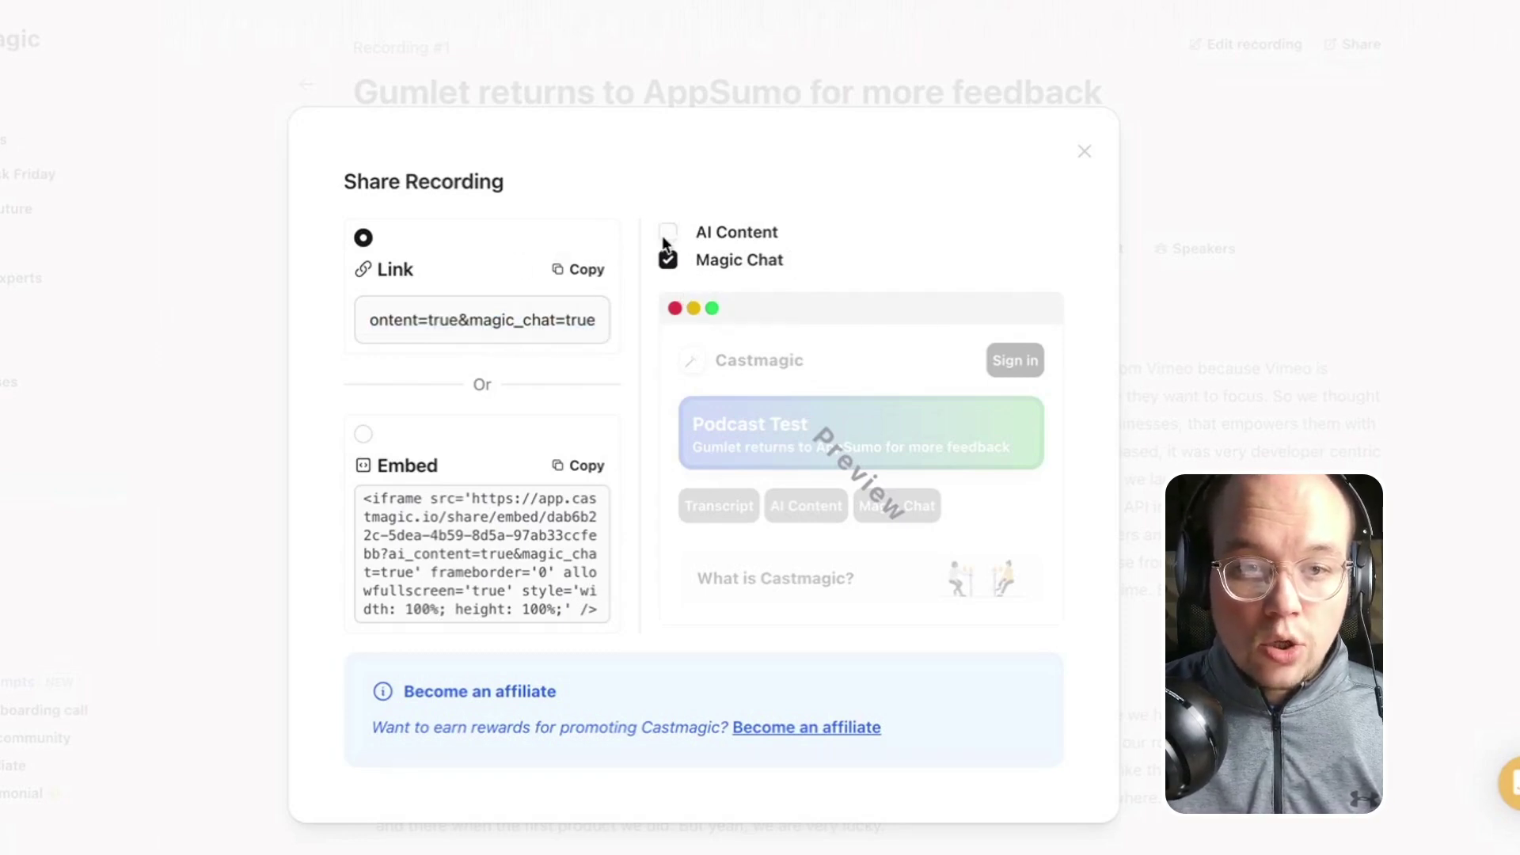
{"action": "left_click", "coordinate": [672, 254]}
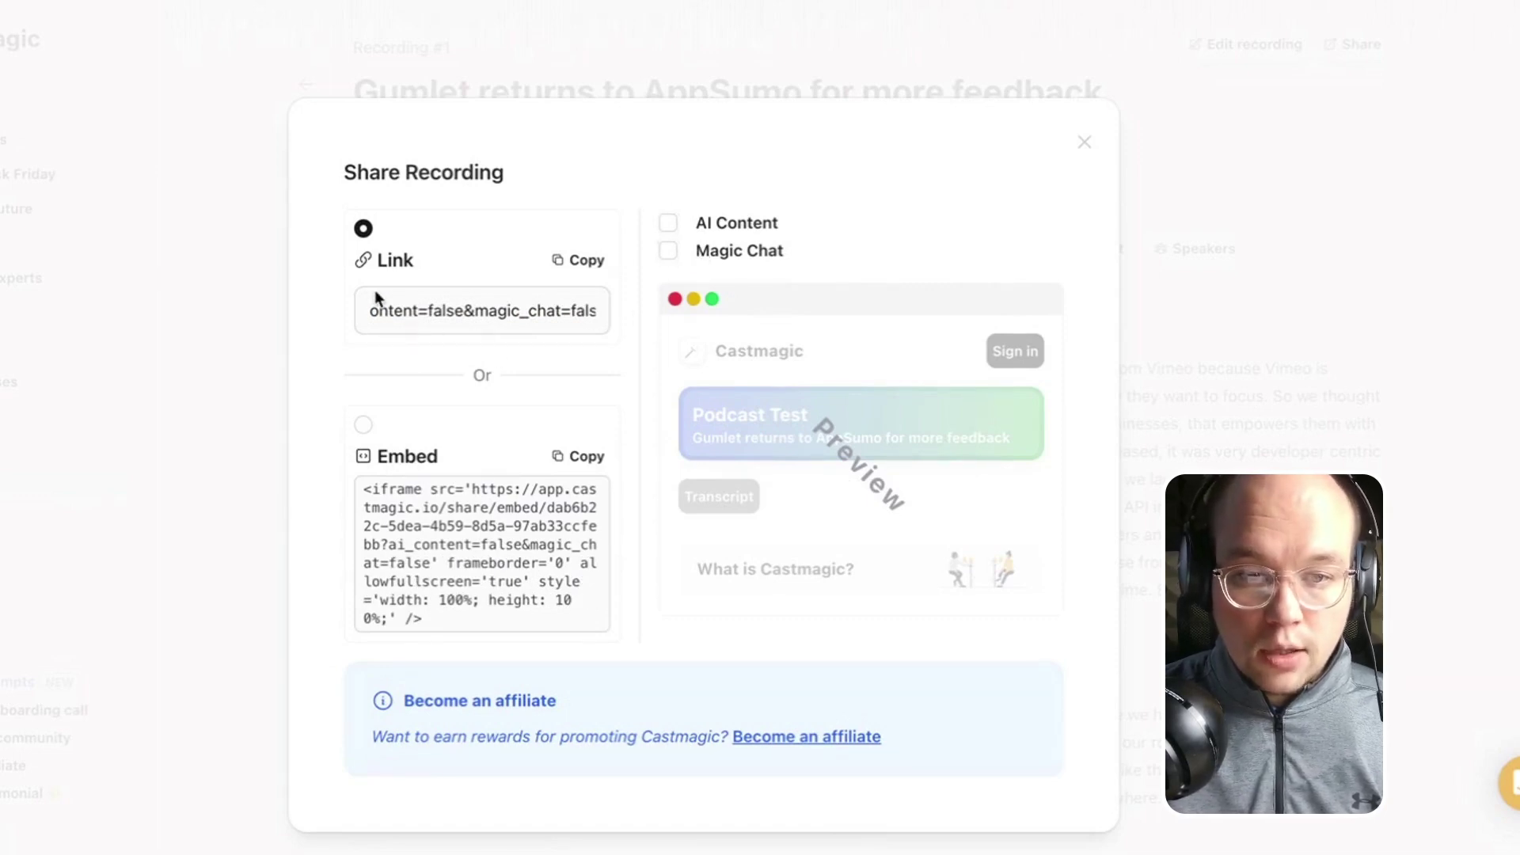
{"action": "left_click", "coordinate": [669, 225]}
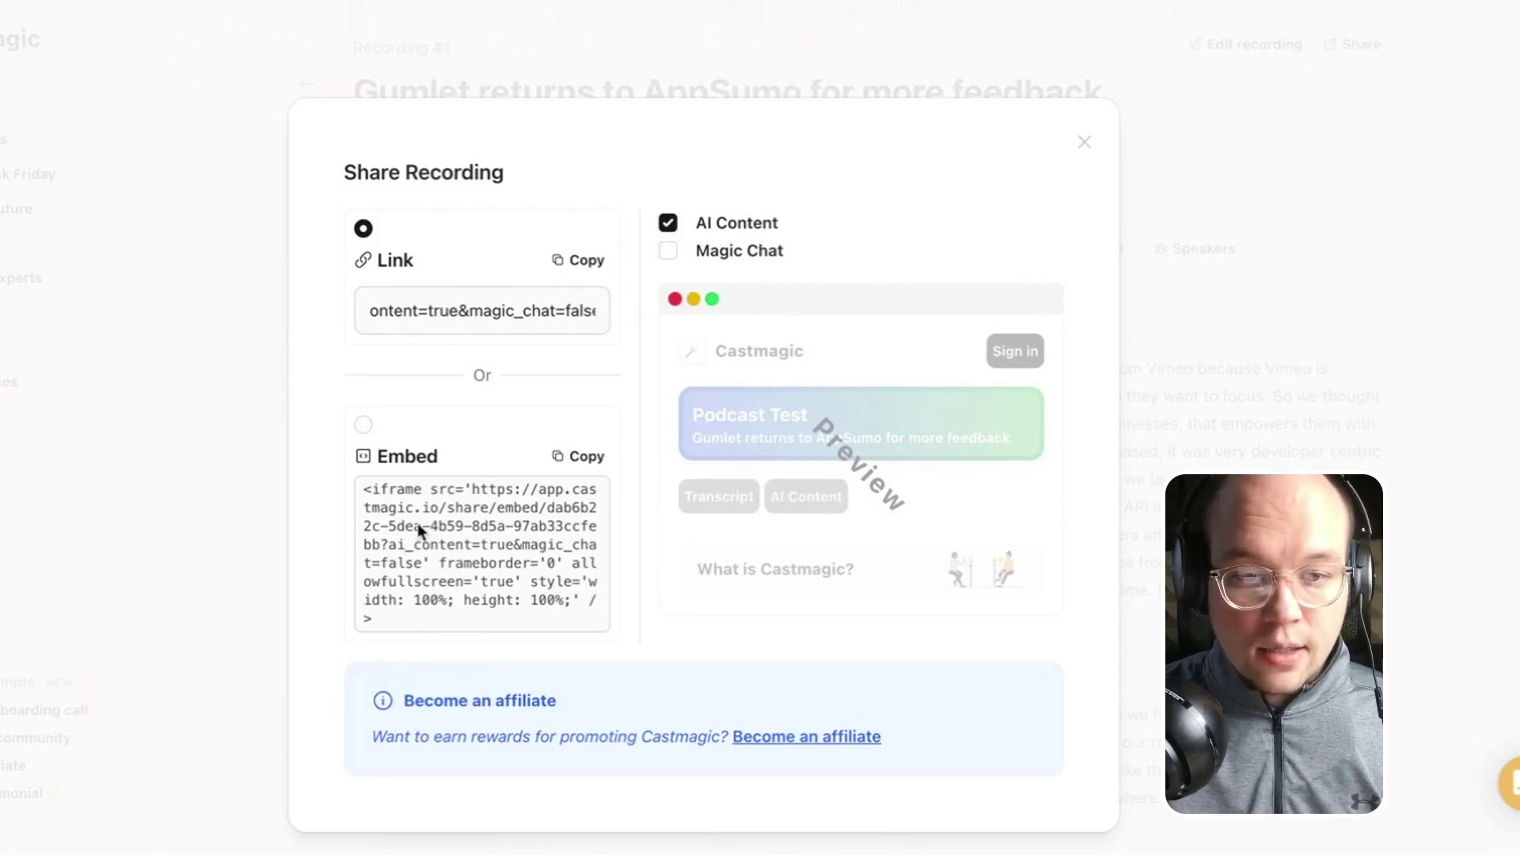
{"action": "left_click_drag", "start_coordinate": [354, 500], "coordinate": [523, 670]}
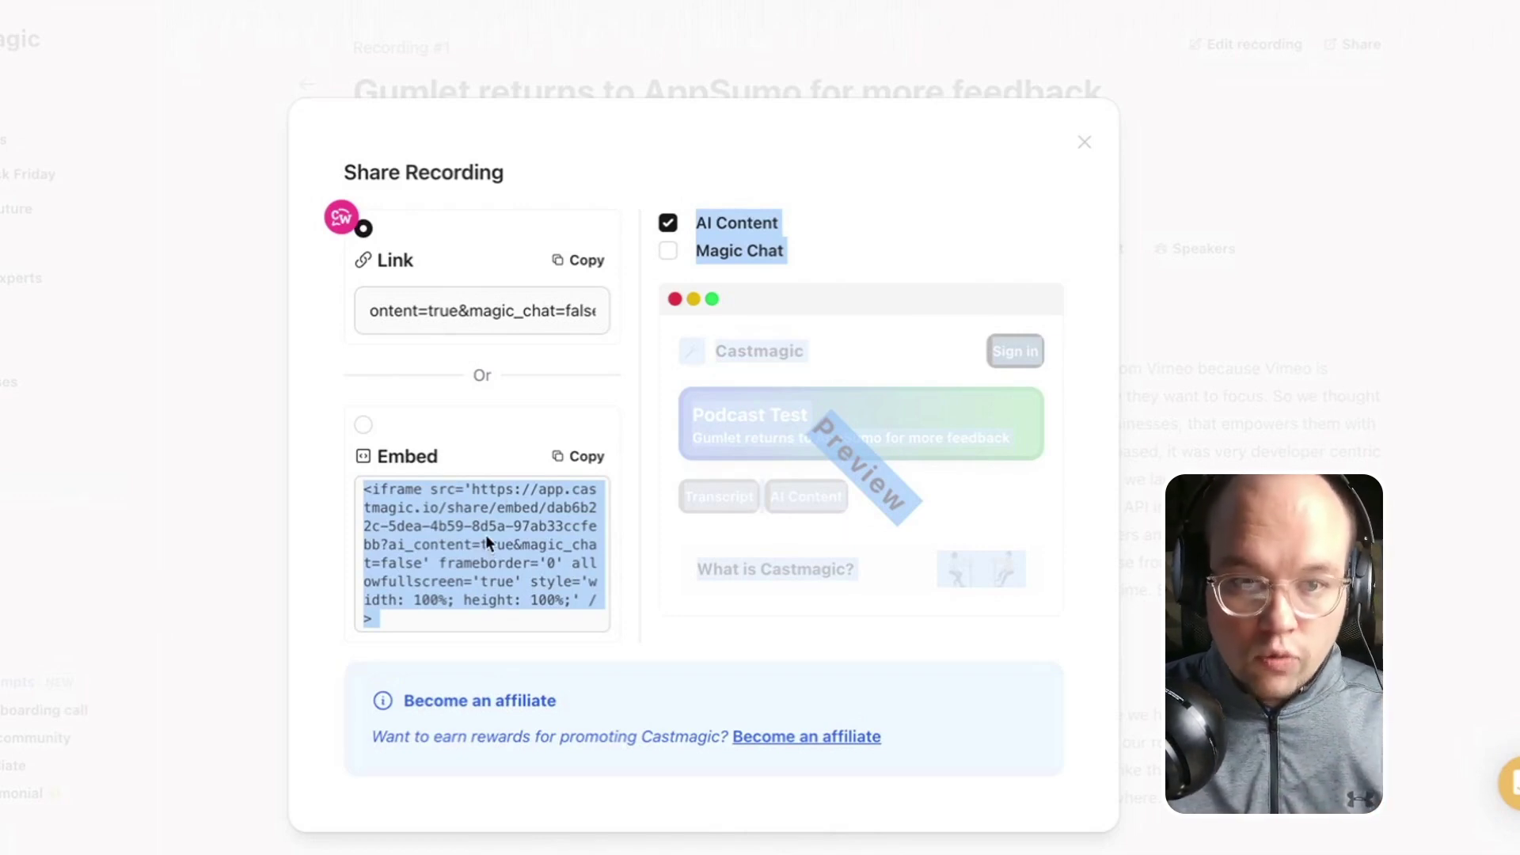
Close the share dialog to return to the recording's AI Content page.
{"action": "left_click", "coordinate": [1086, 145]}
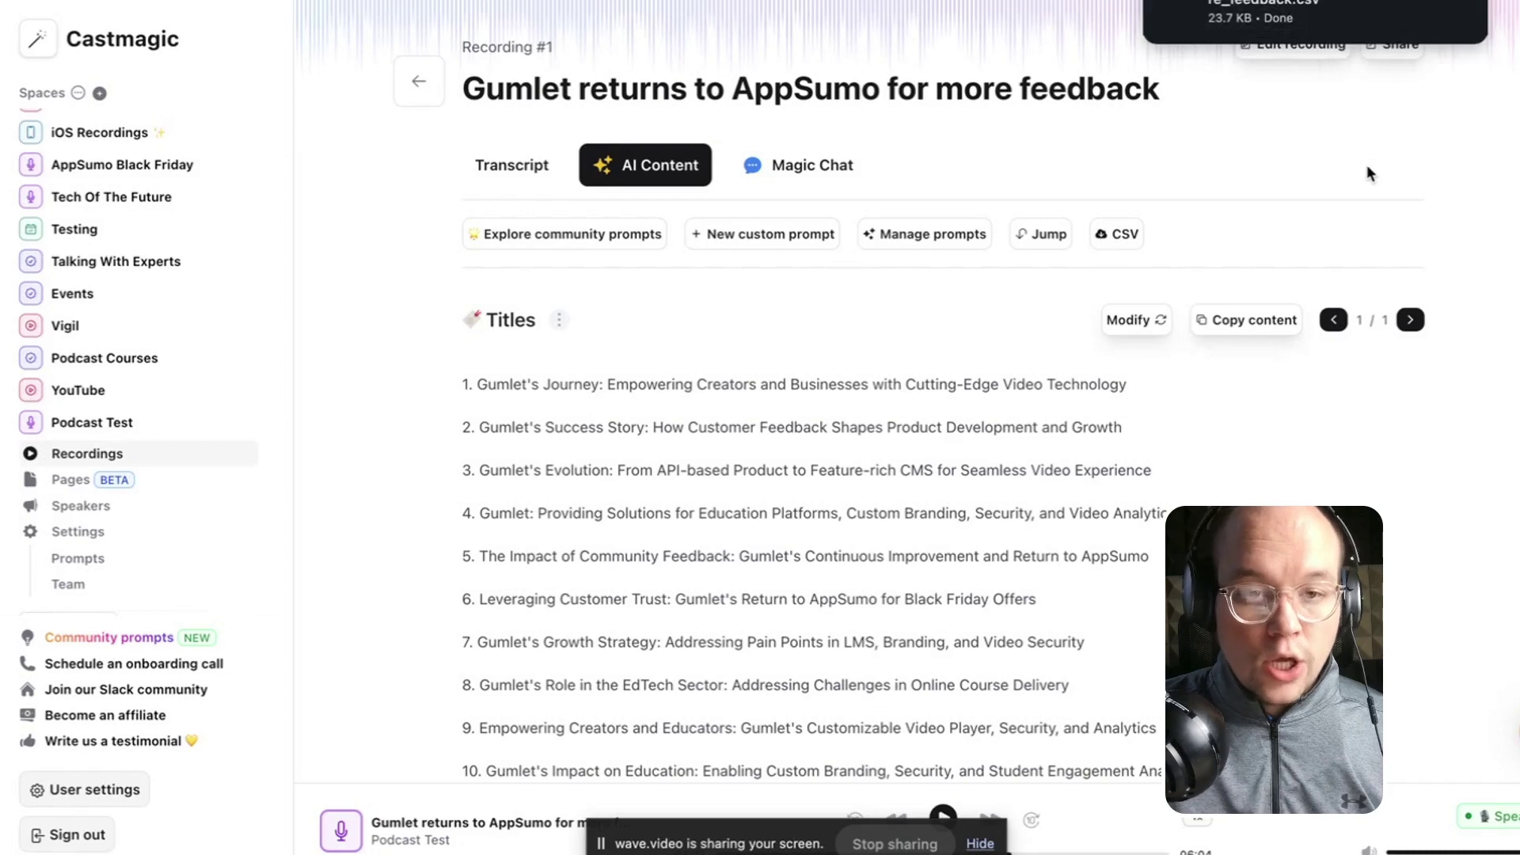